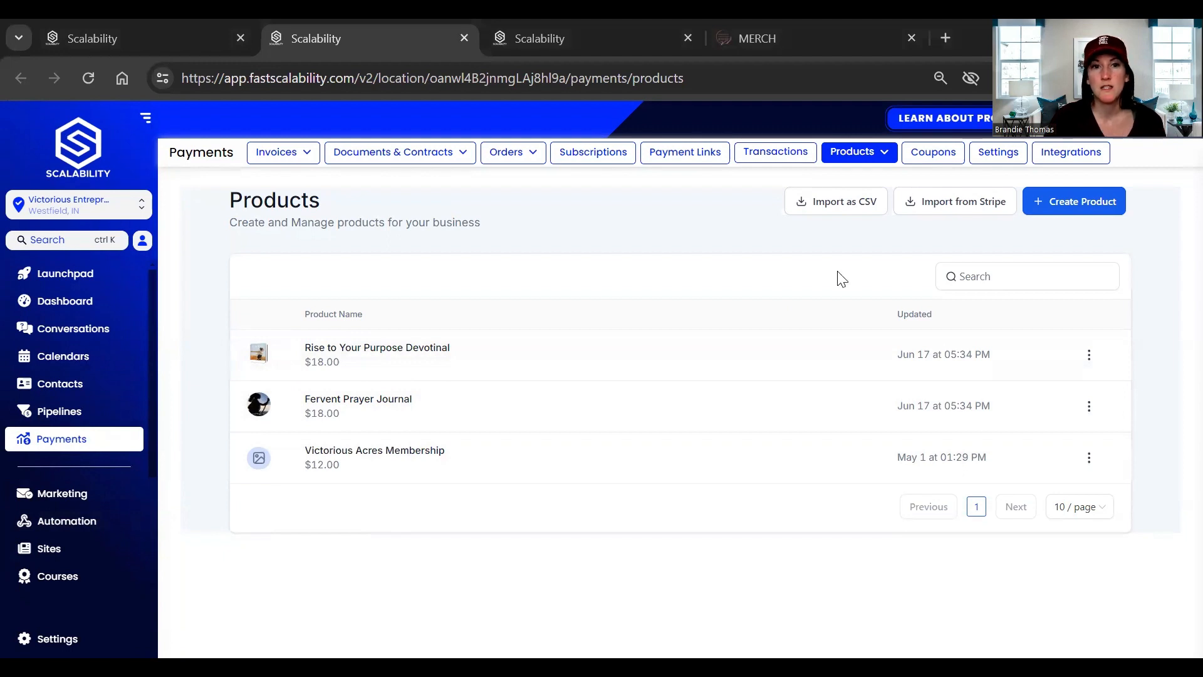
Step: Start creating a new product and examine the title, description, media and product collection fields
click(1031, 207)
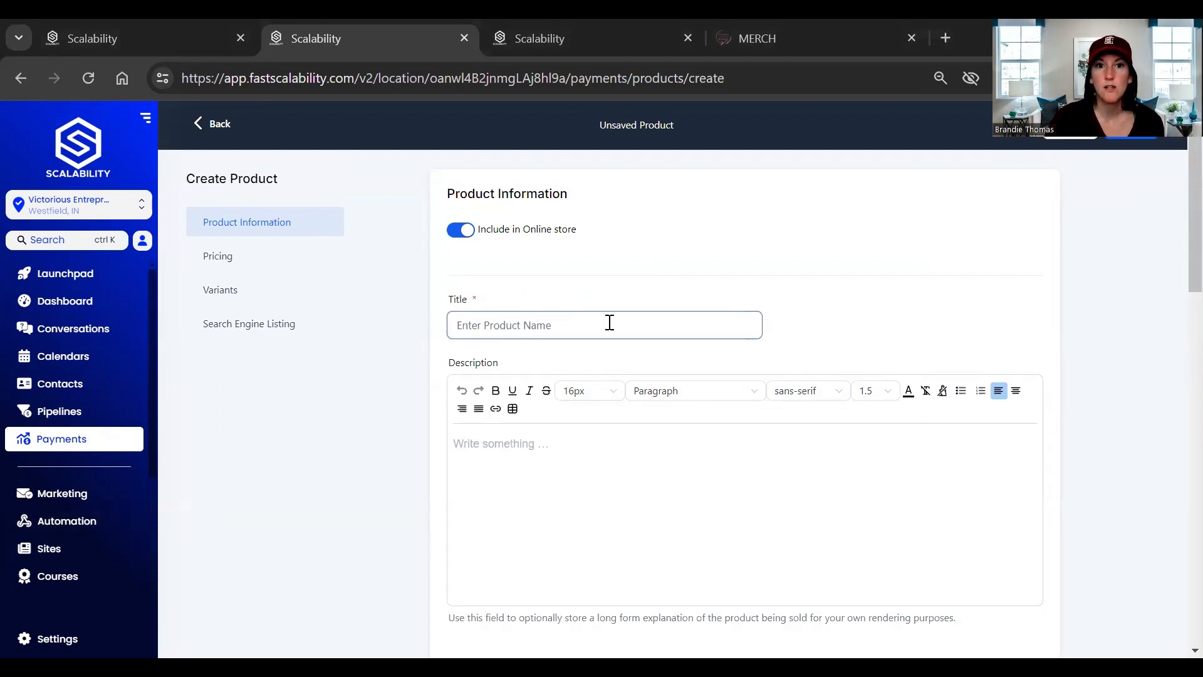
scroll(540, 478, down, 6)
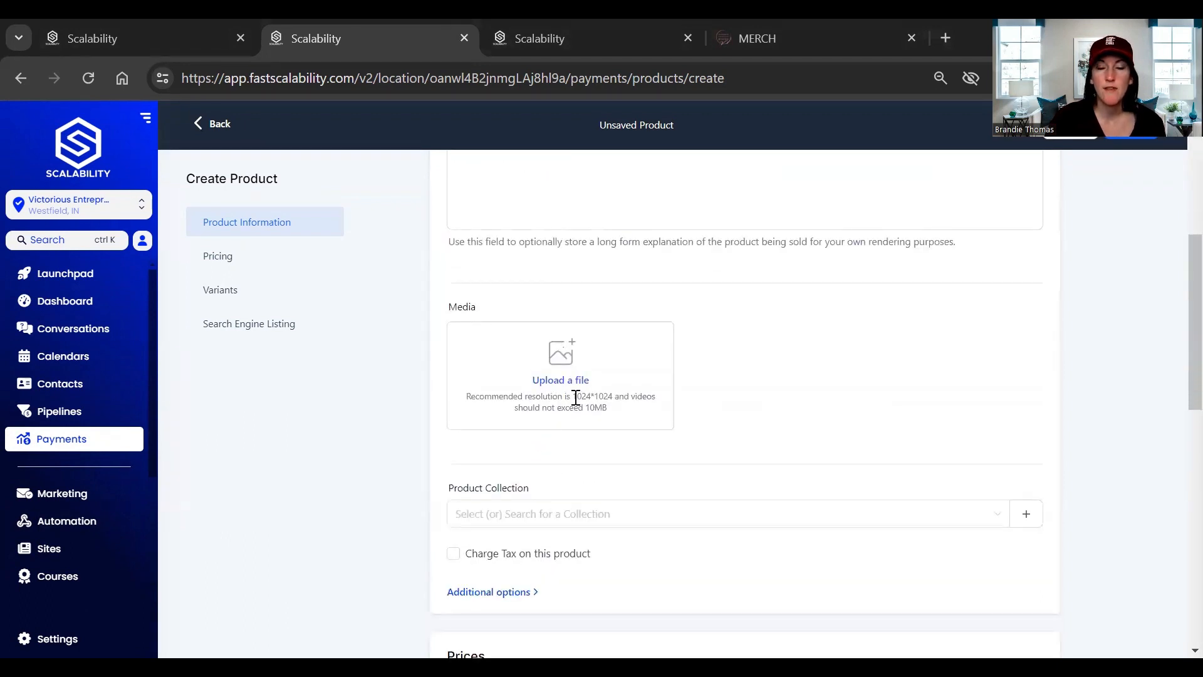
click(675, 530)
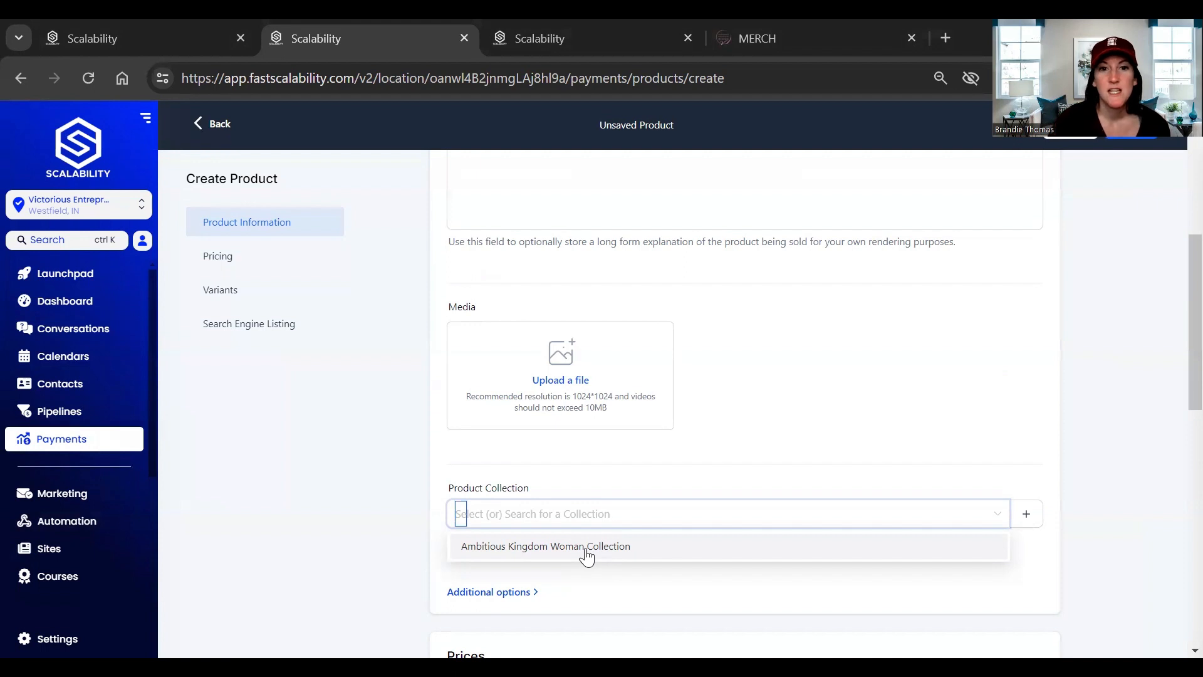
click(660, 486)
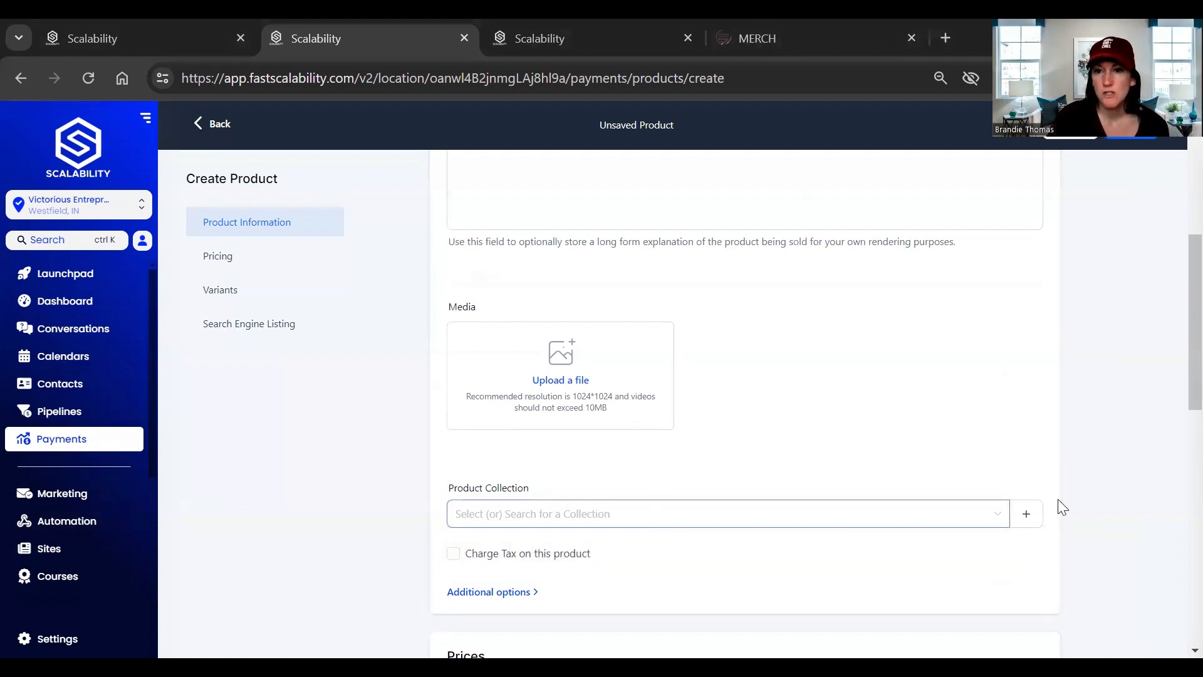
scroll(987, 498, down, 2)
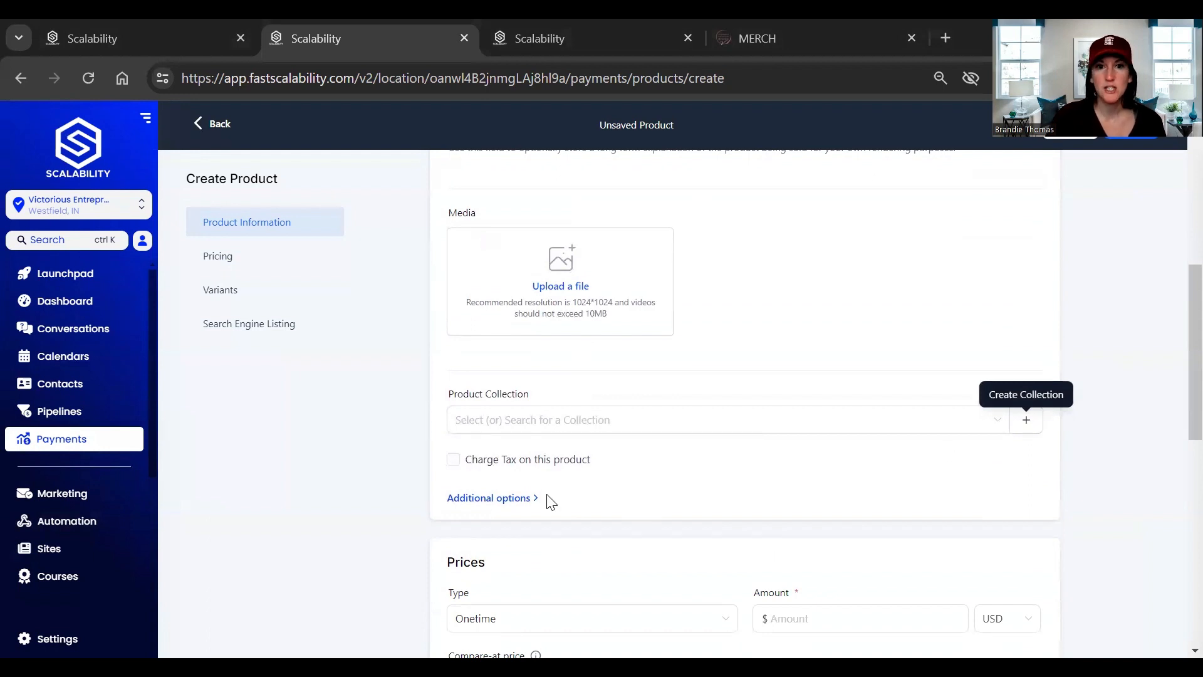
Step: Expand the additional options in the new product's information section and examine the statement descriptor field
click(459, 501)
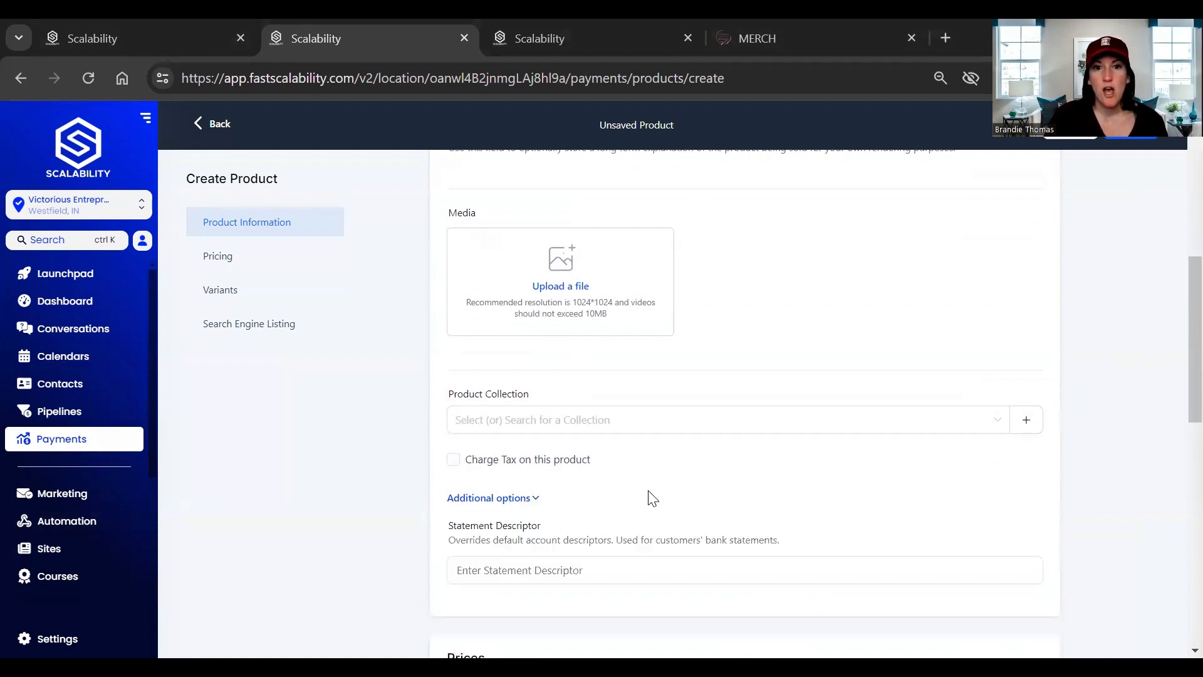
scroll(648, 496, down, 2)
click(512, 489)
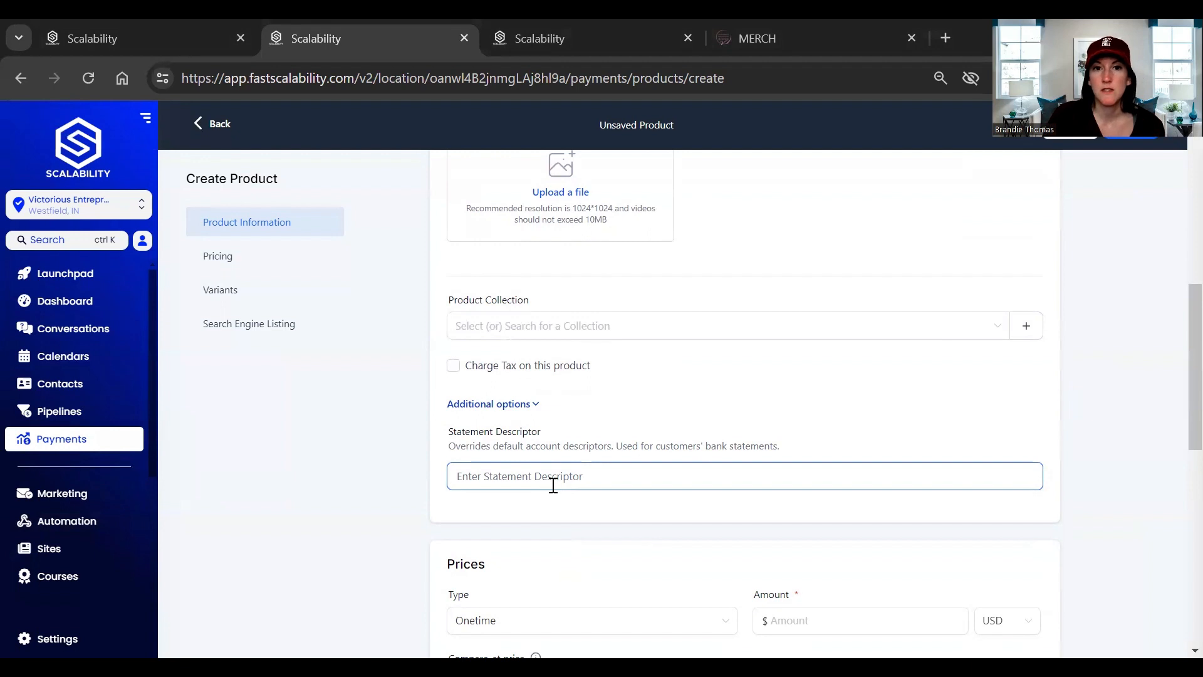
scroll(553, 485, down, 4)
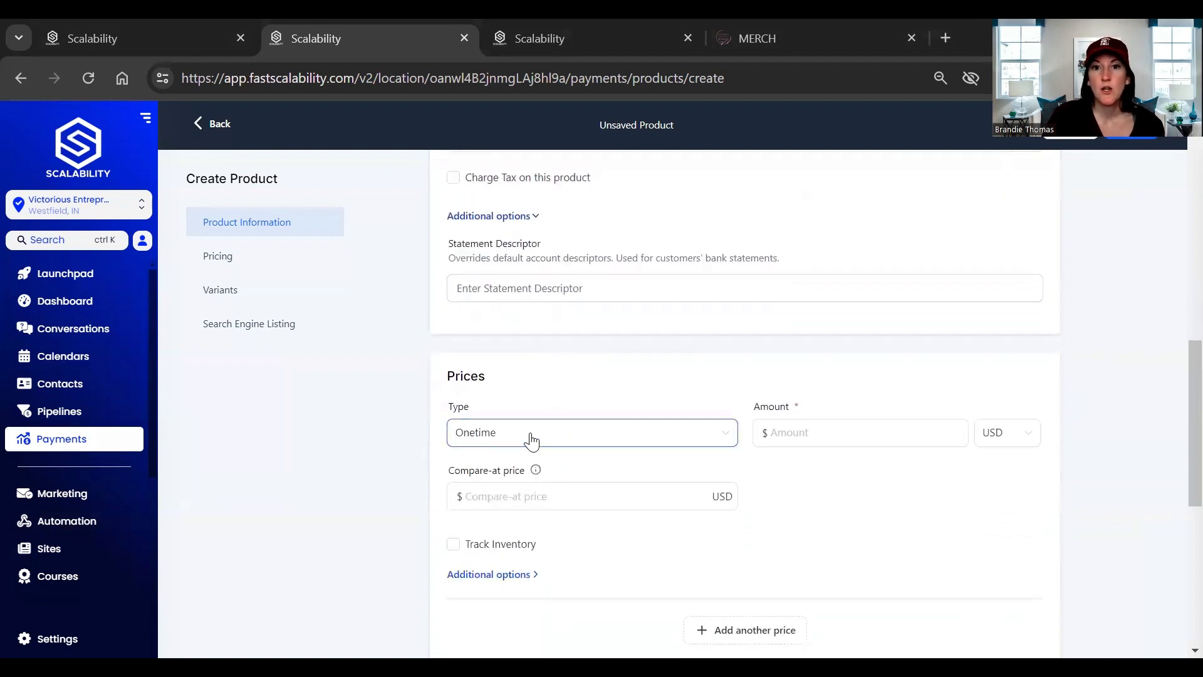
Step: Examine the price type choices and the compare-at price field for the new product
click(530, 441)
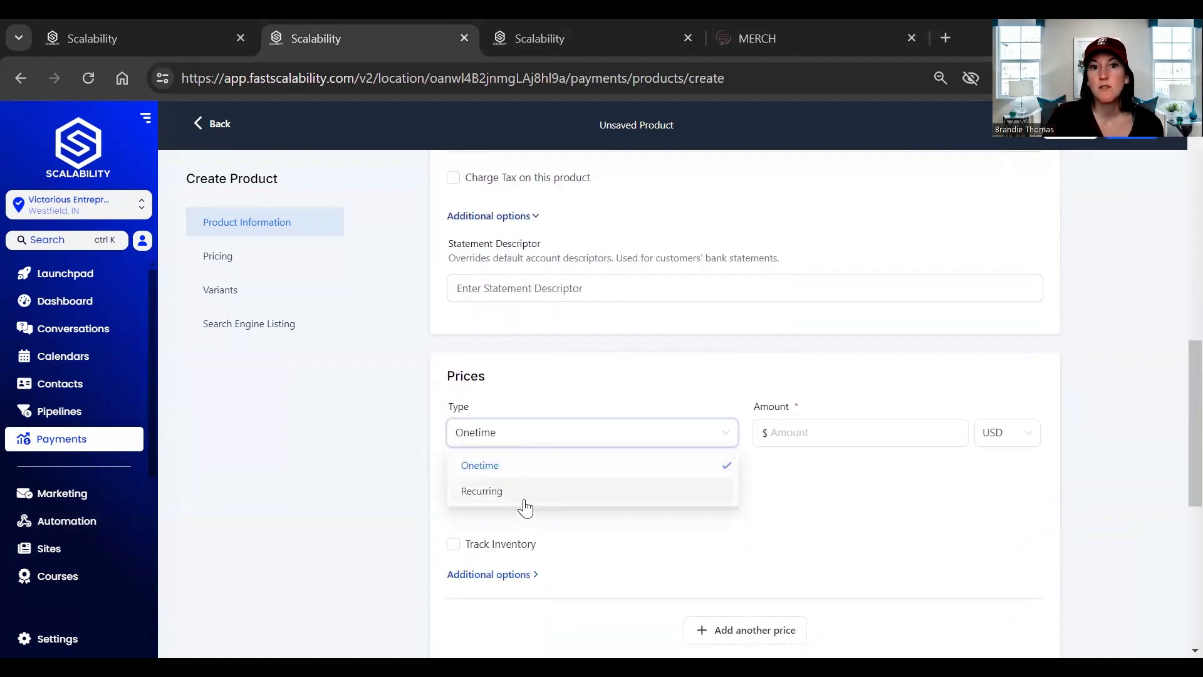
click(907, 540)
click(587, 495)
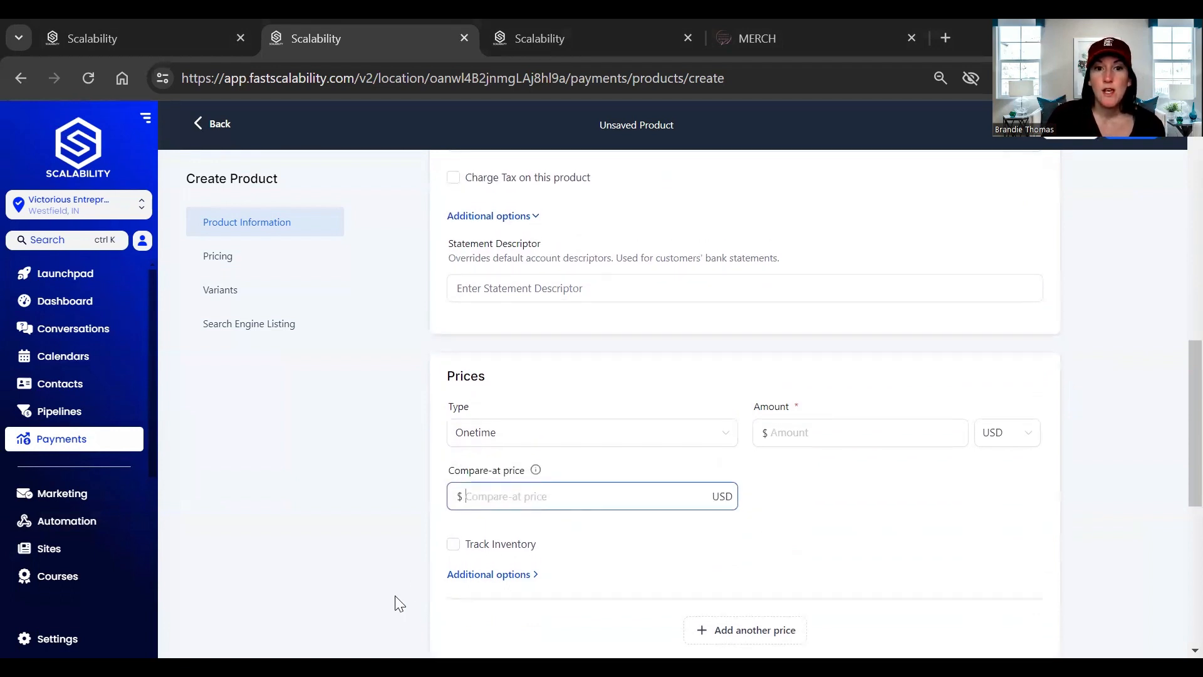
Step: Expand the additional price options and enable Track Inventory for the new product's price
click(491, 576)
click(452, 547)
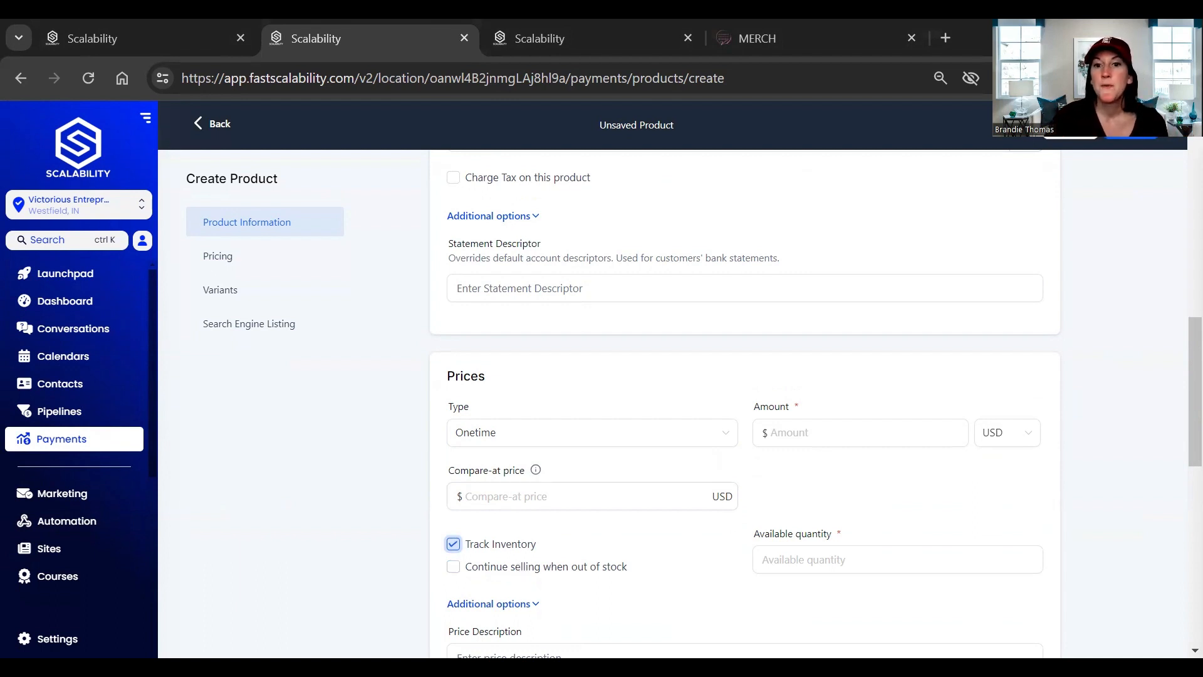
click(785, 557)
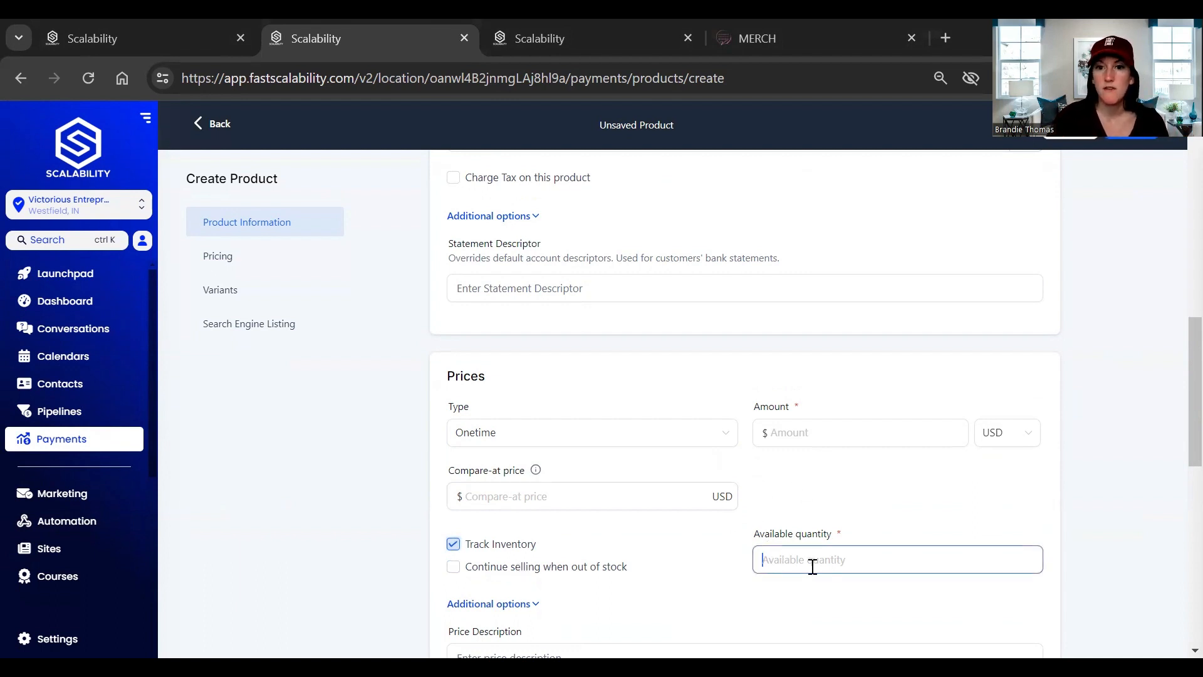
scroll(670, 571, down, 2)
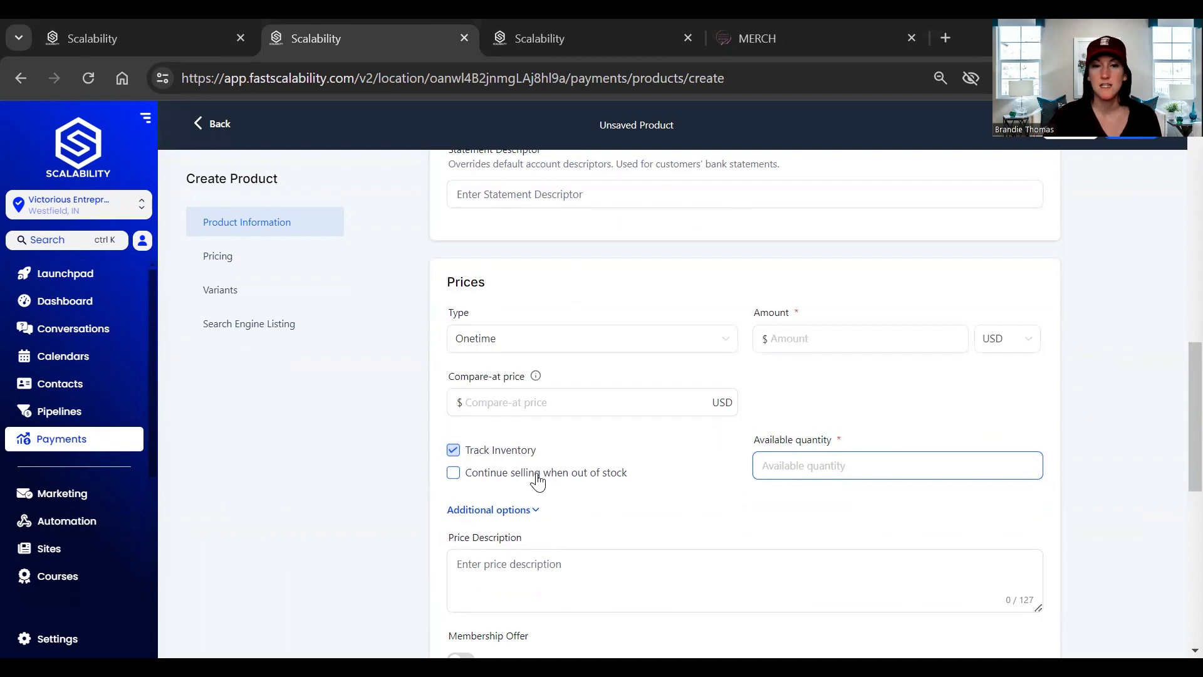
scroll(611, 523, down, 5)
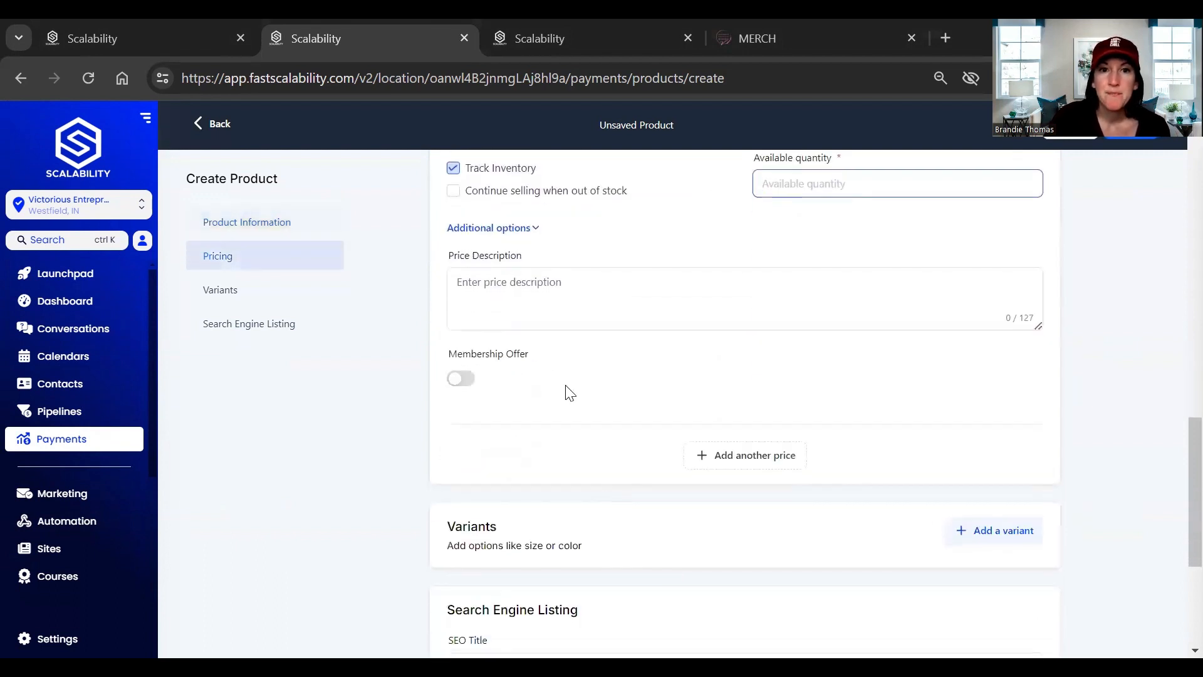
Step: Turn on Membership Offer for the price and view the available membership offers without selecting one
click(511, 285)
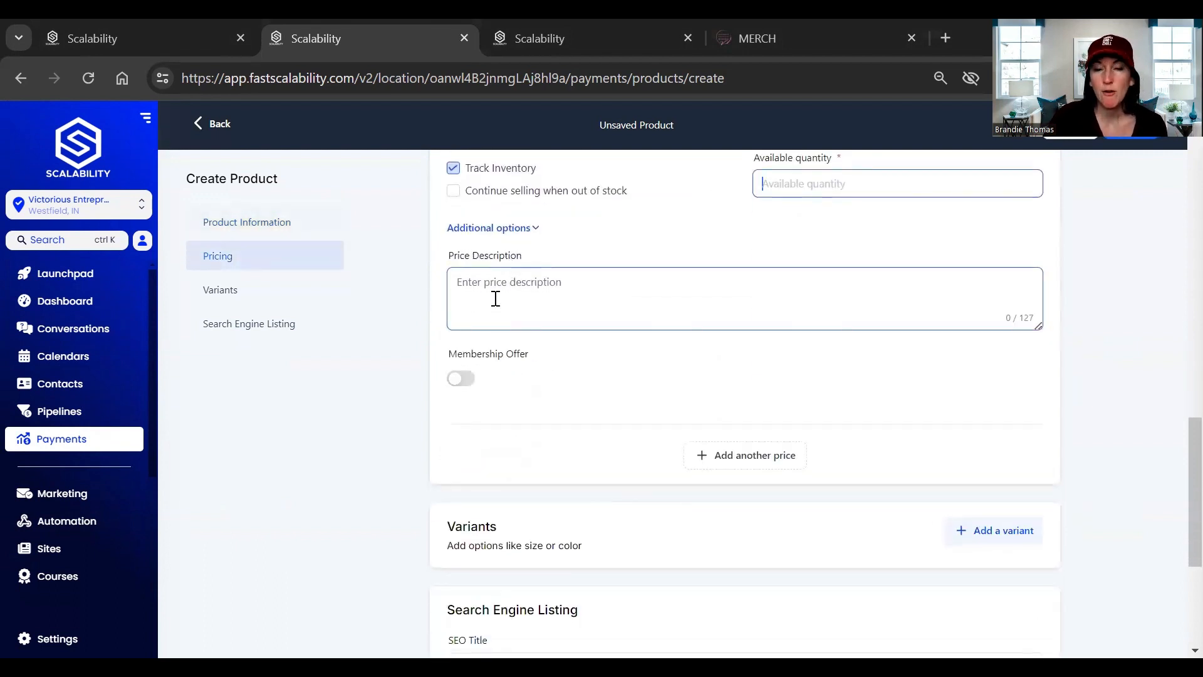
click(461, 379)
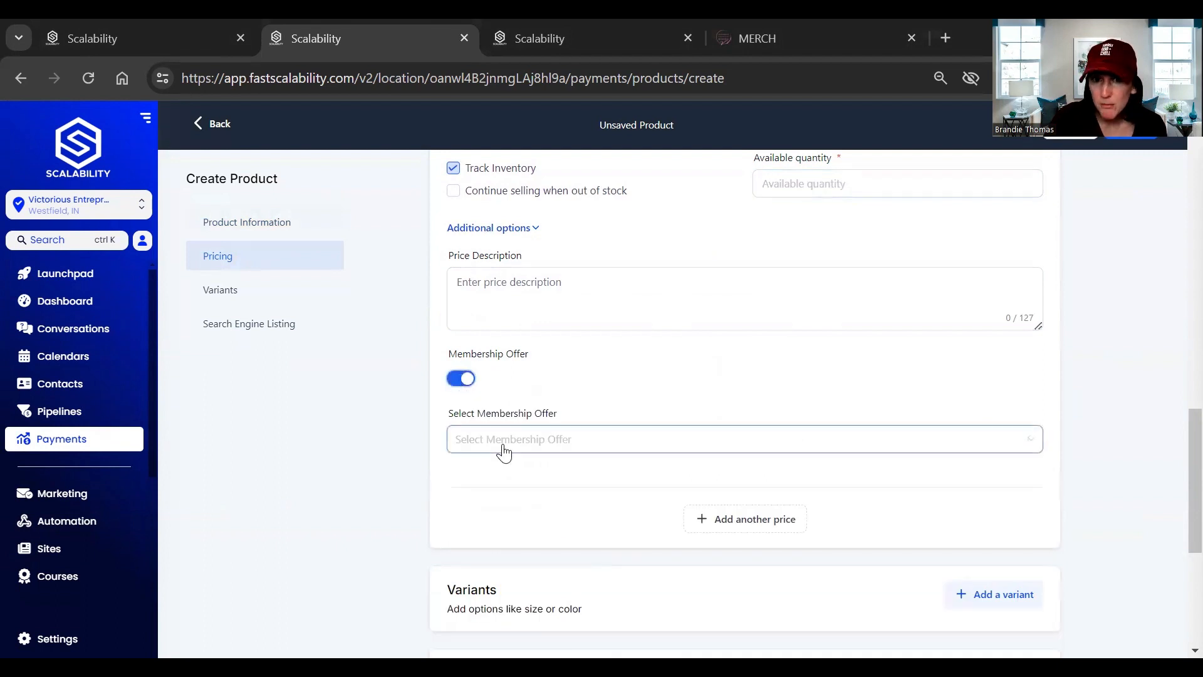
click(505, 450)
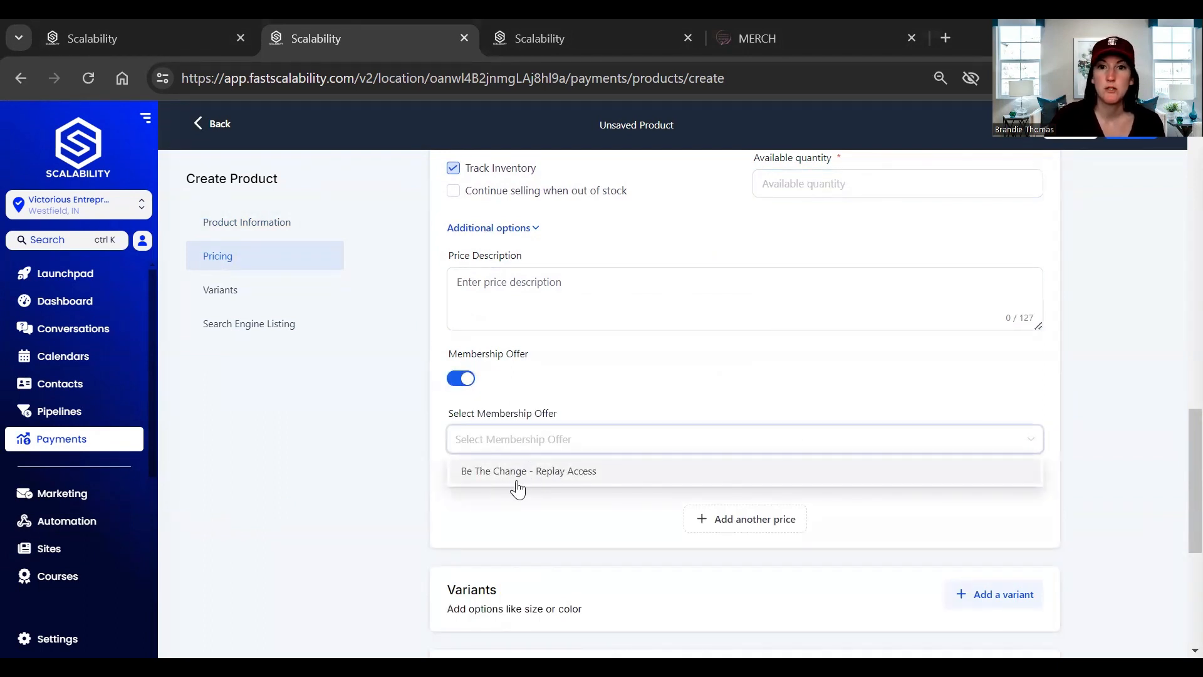
click(617, 539)
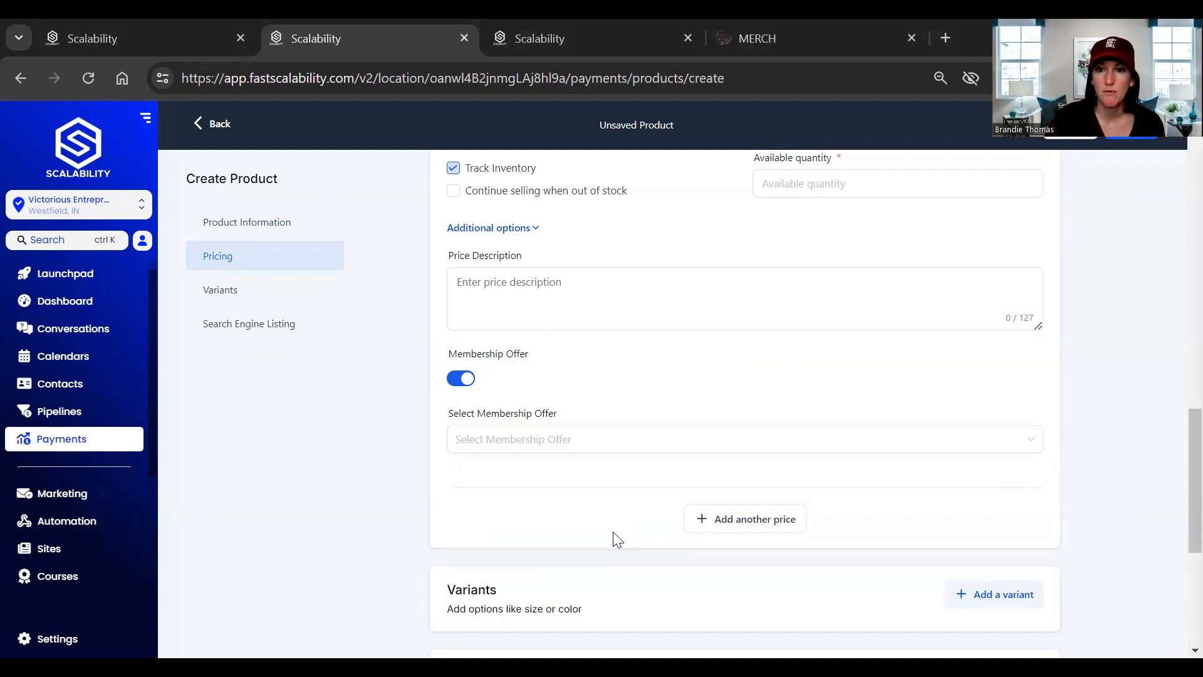
Step: Add a blank variant to the new product and look over its price and quantity fields
click(1003, 595)
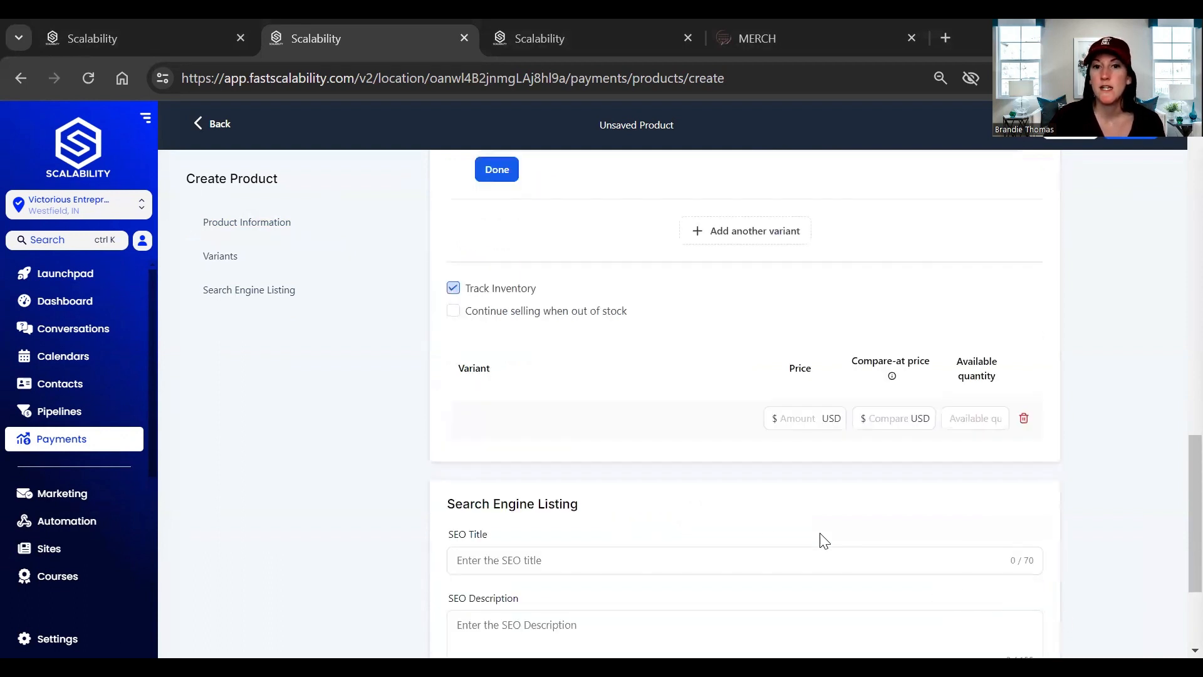
scroll(752, 520, down, 3)
scroll(754, 520, up, 2)
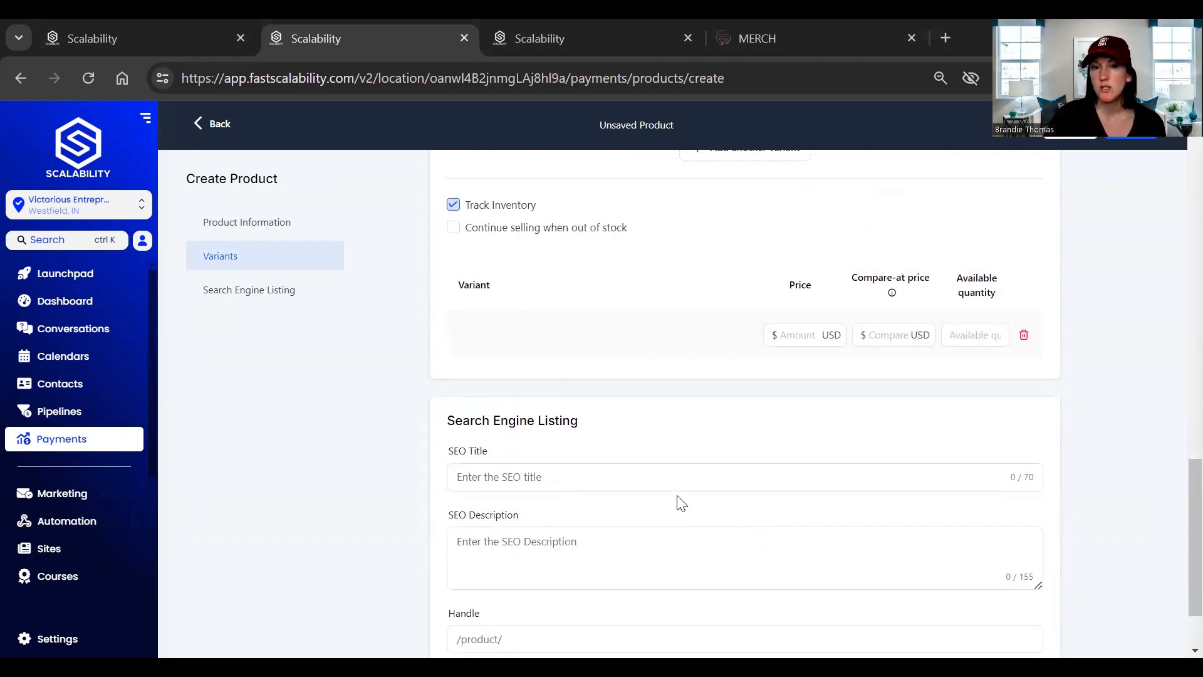
Step: Examine the SEO title, SEO description and handle fields, and leave the new product without saving it
click(724, 470)
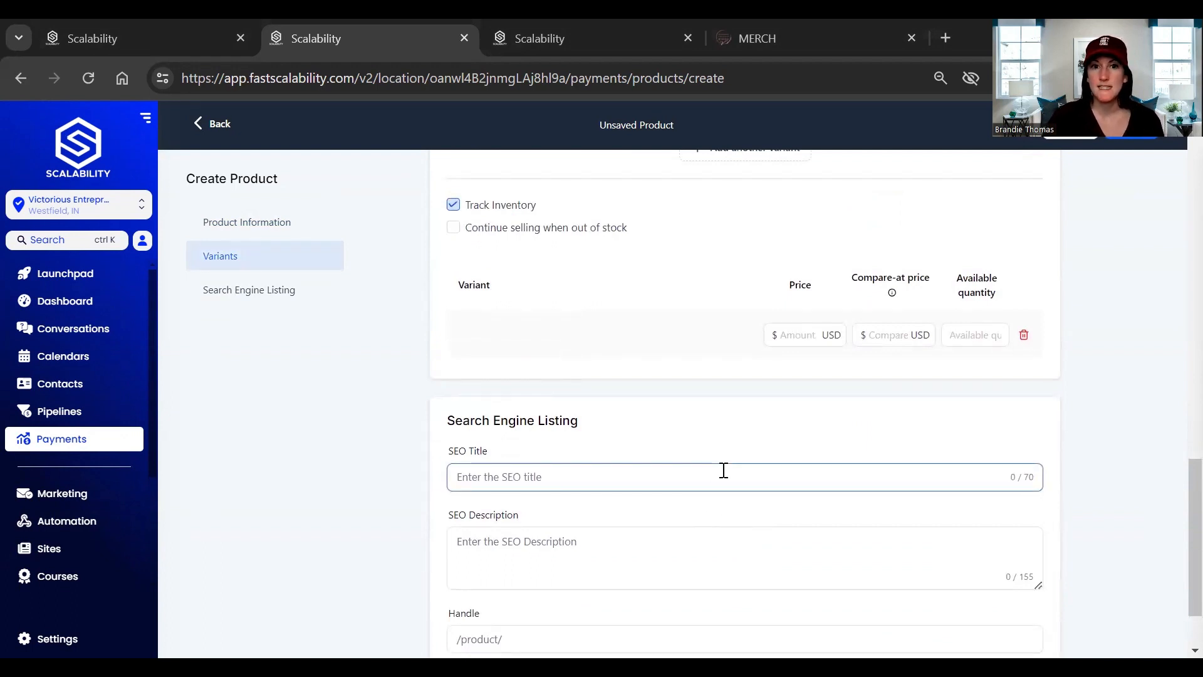
scroll(657, 445, up, 2)
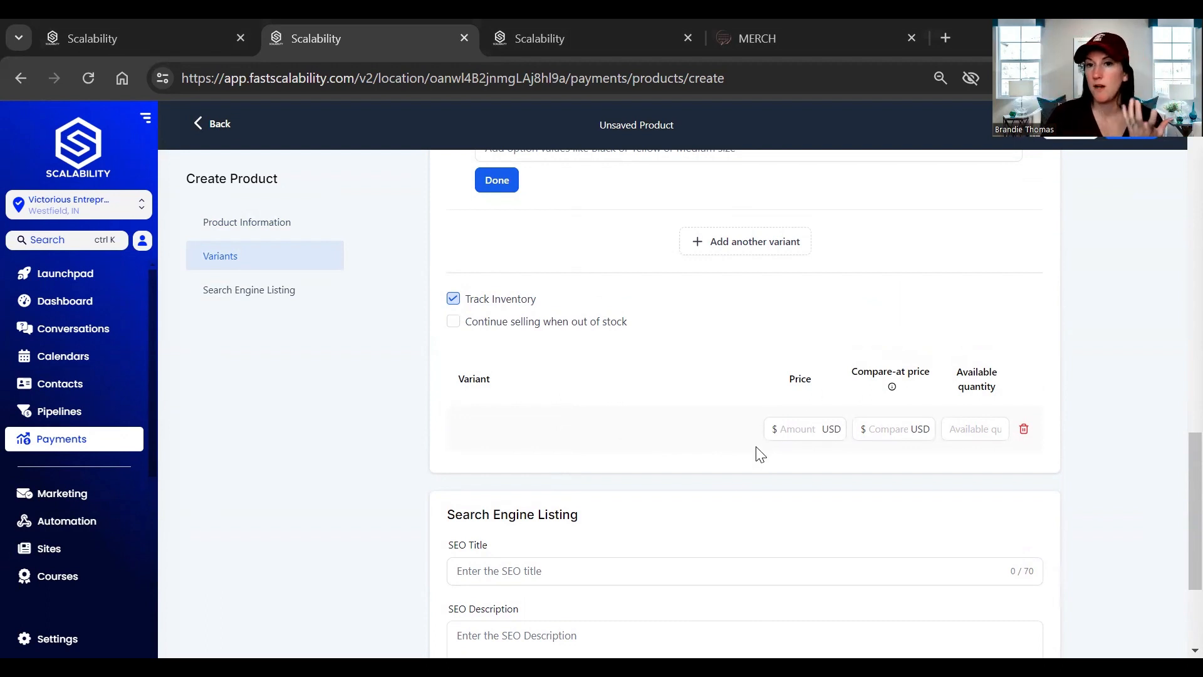
scroll(680, 495, down, 3)
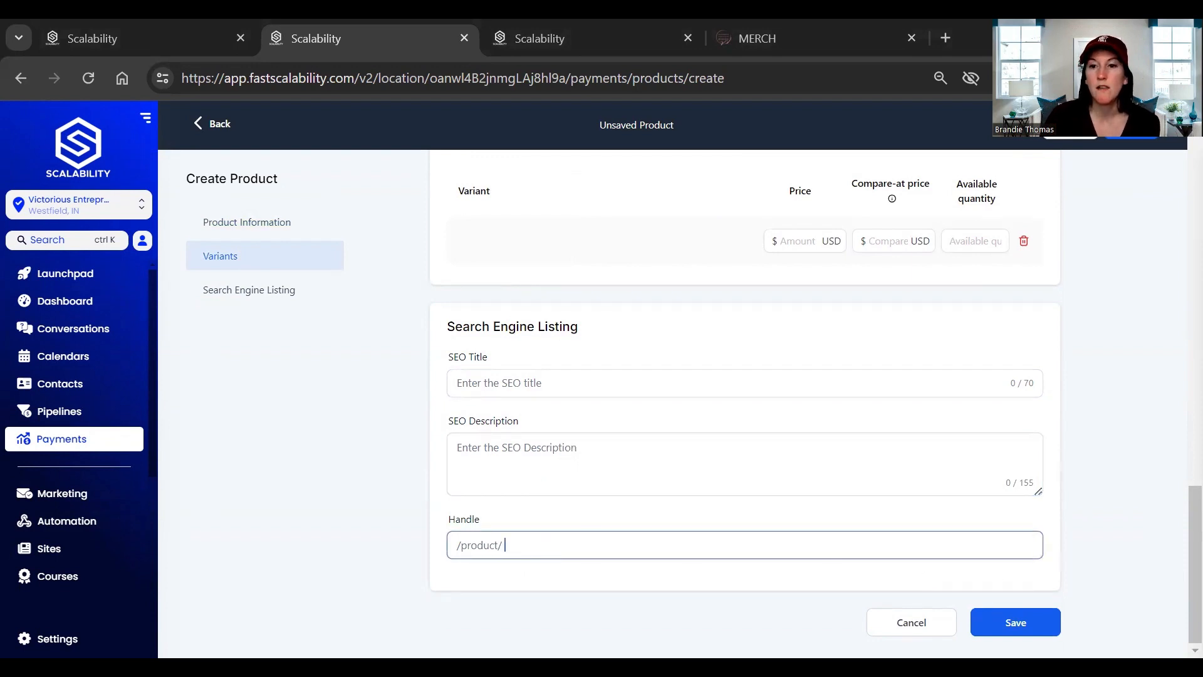
click(1070, 127)
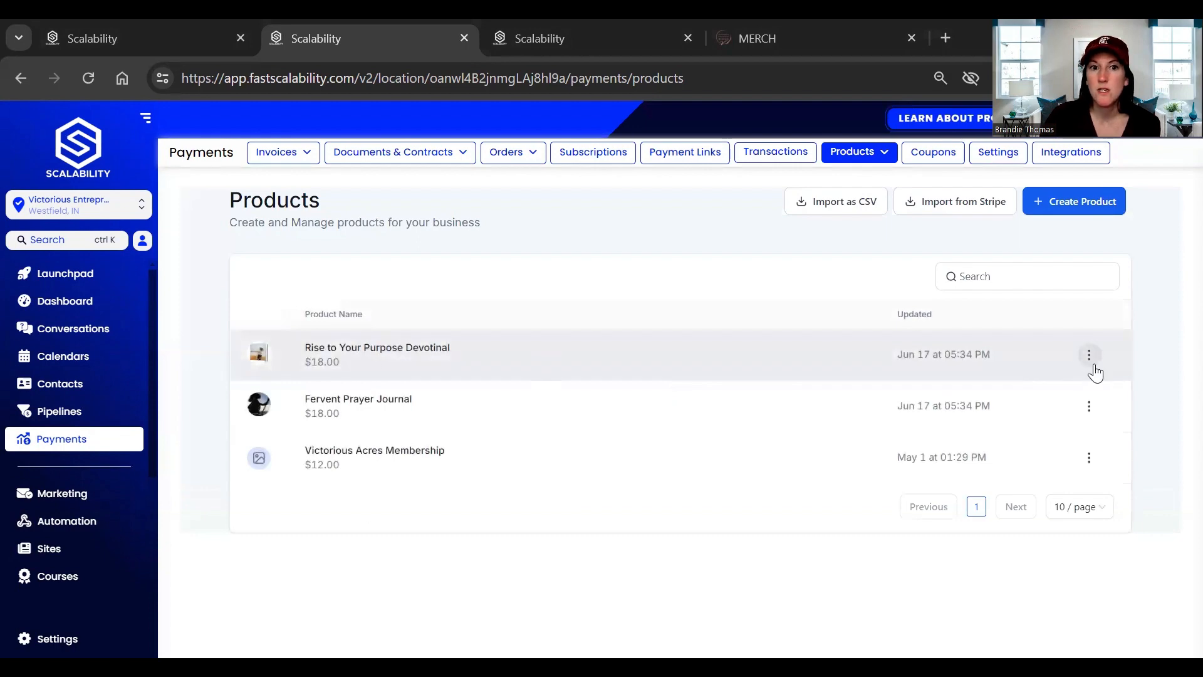
Step: Open the Rise to Your Purpose Devotinal product for editing and view the media library offered for its upload
click(1089, 354)
click(1089, 301)
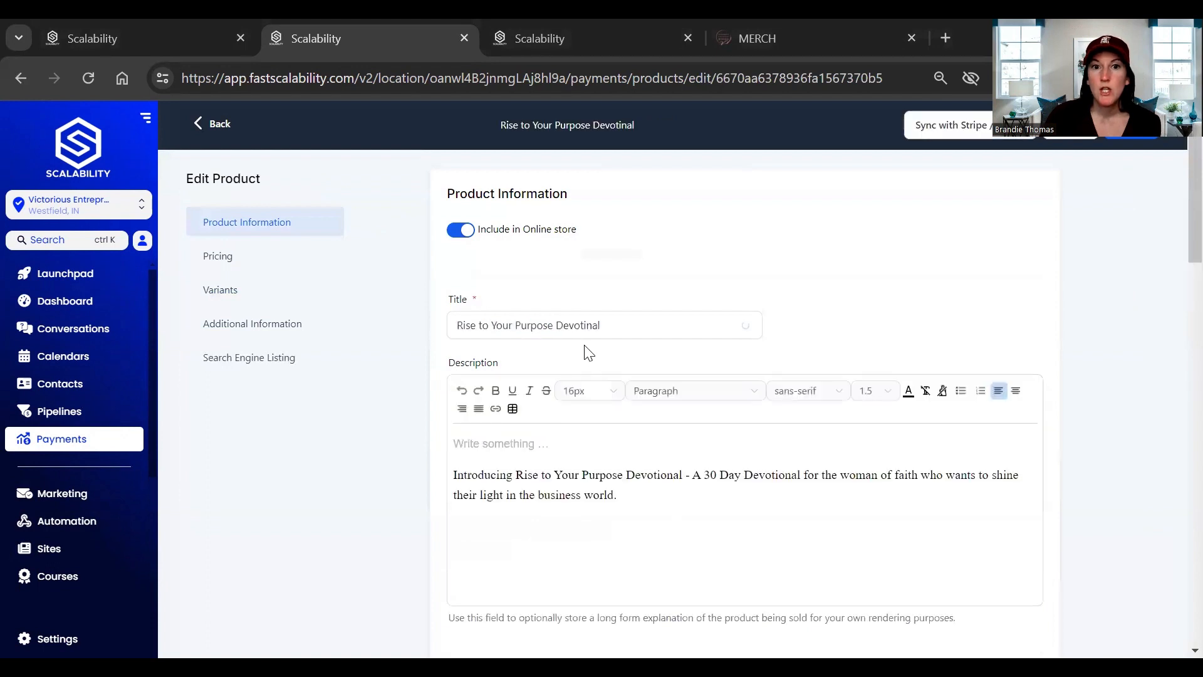
scroll(604, 356, down, 2)
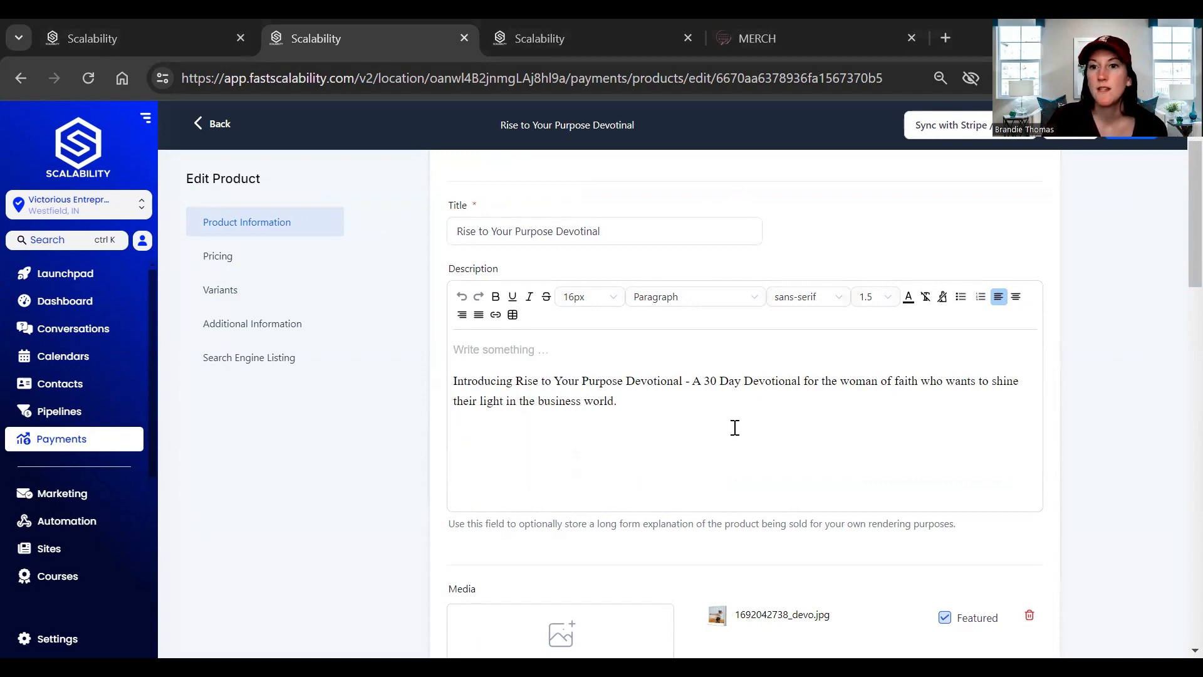
scroll(564, 467, down, 3)
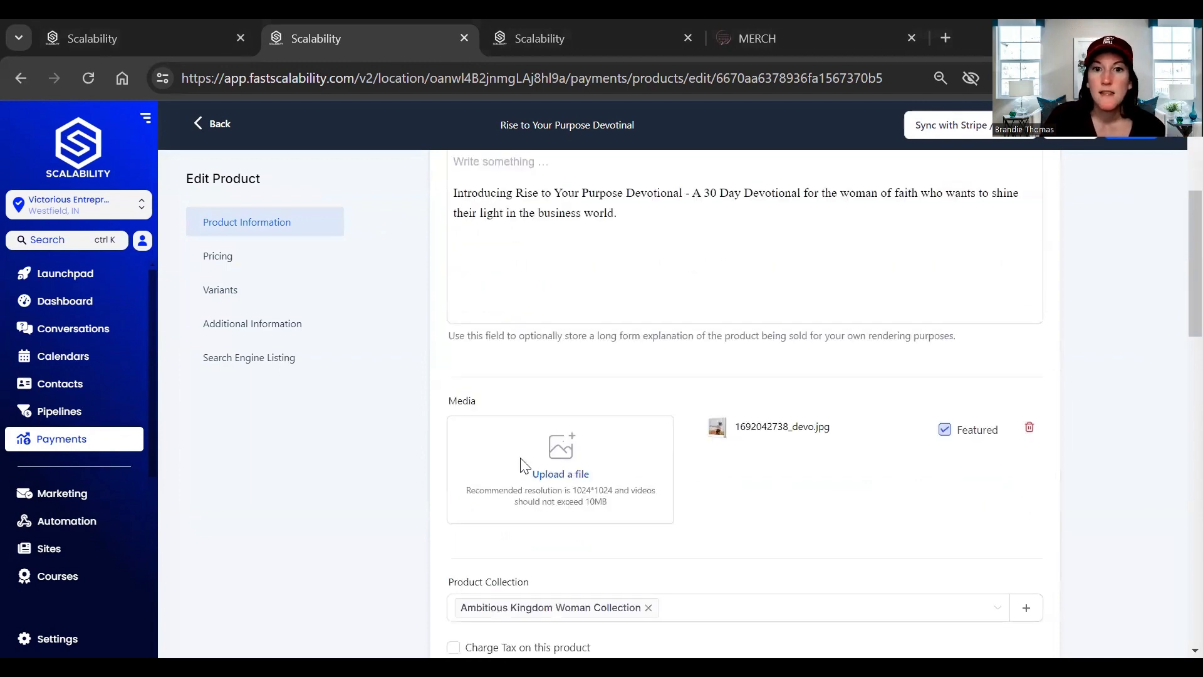
click(561, 469)
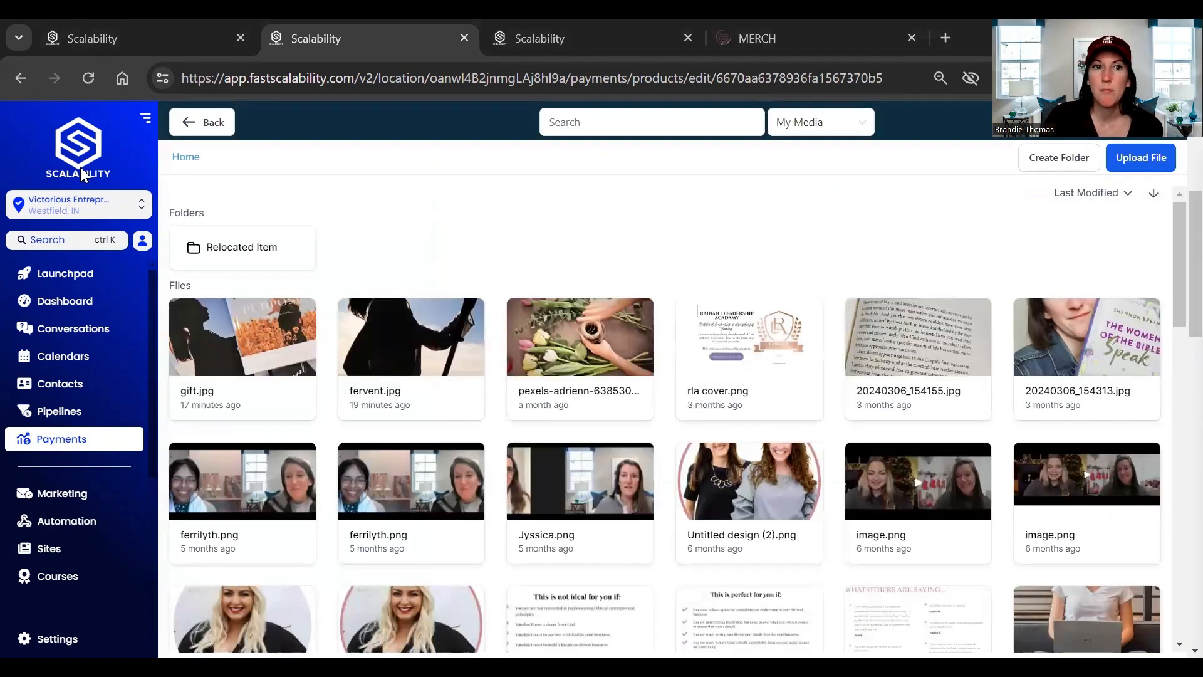
click(205, 123)
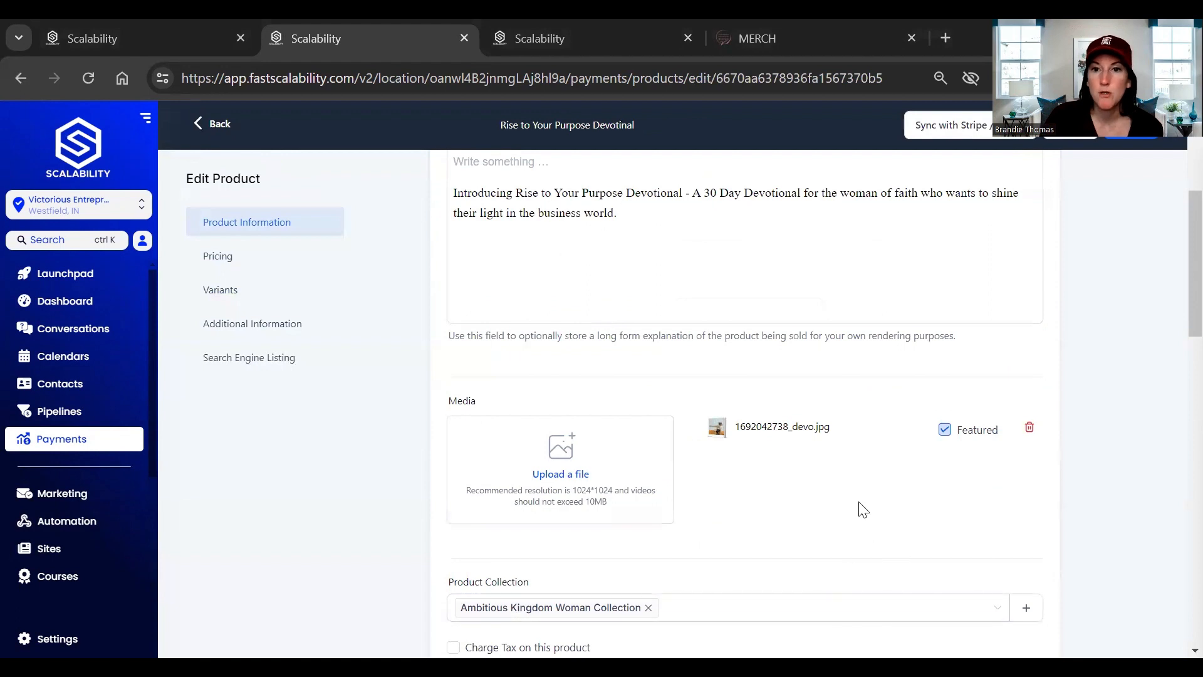
Step: Examine the devotional product's collection, statement descriptor under additional options, pricing, inventory and variants sections
scroll(858, 506, down, 3)
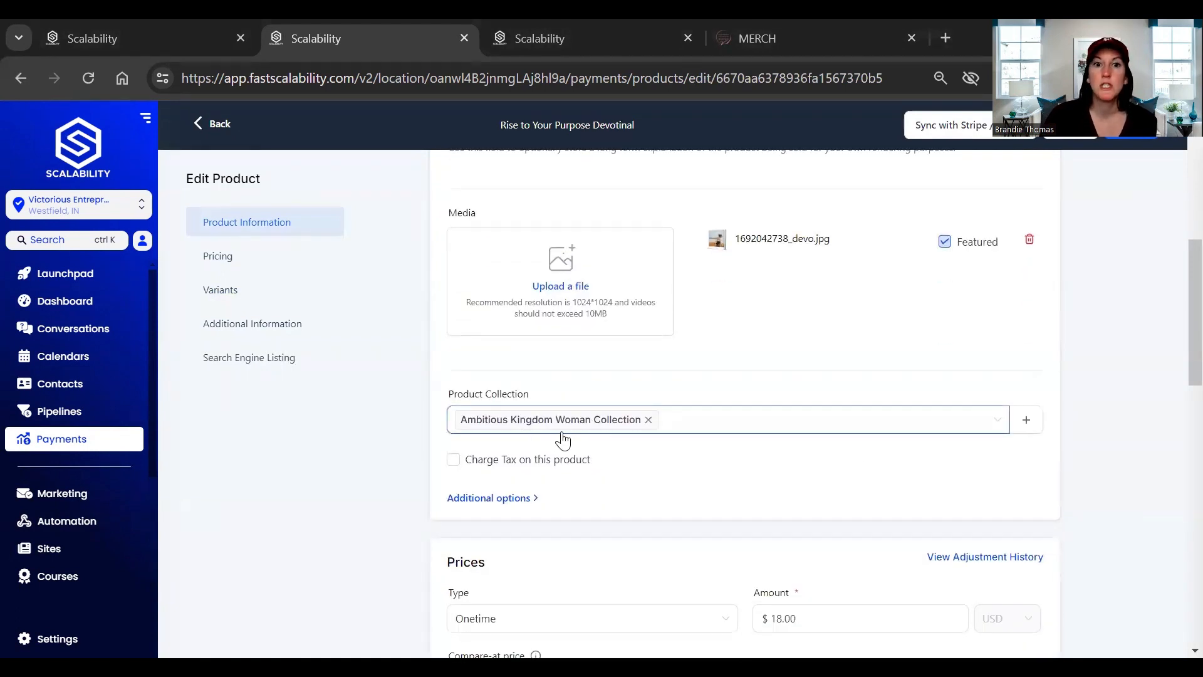
click(487, 499)
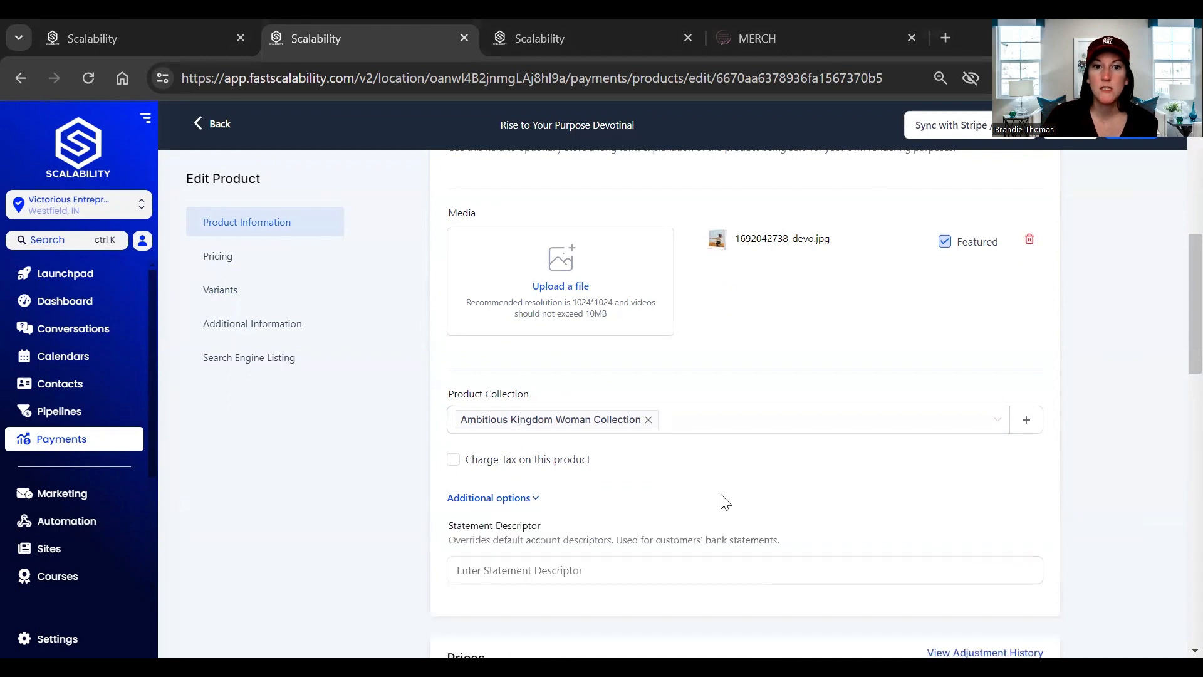
scroll(719, 498, down, 5)
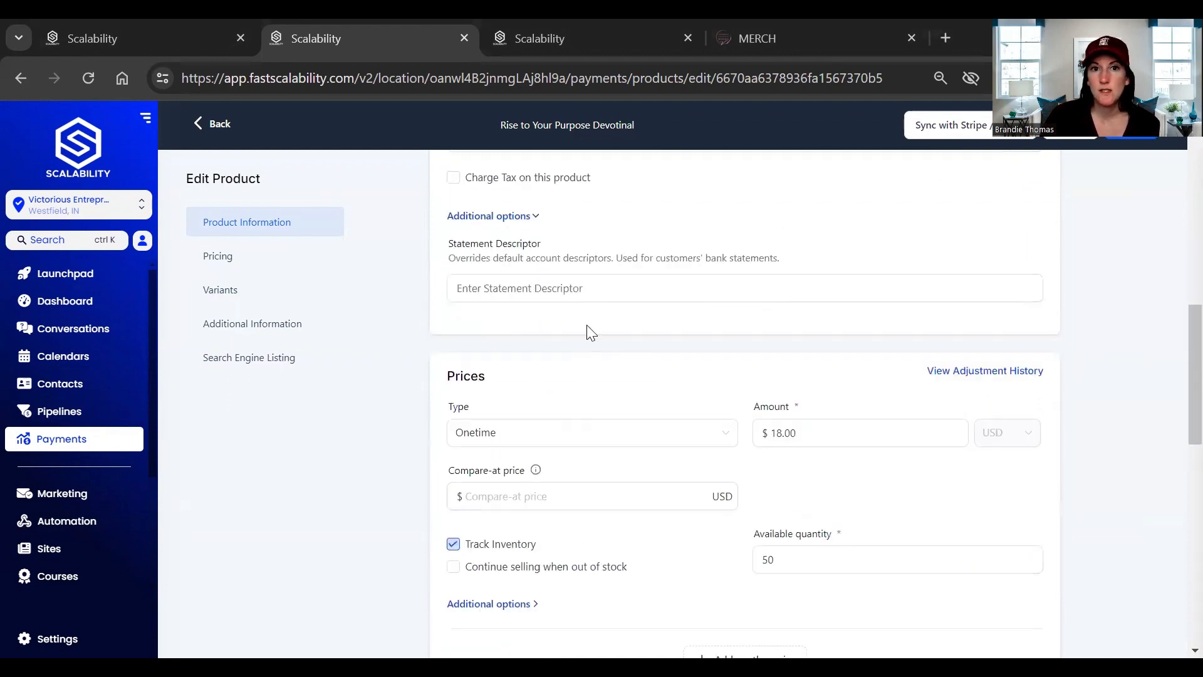
click(484, 287)
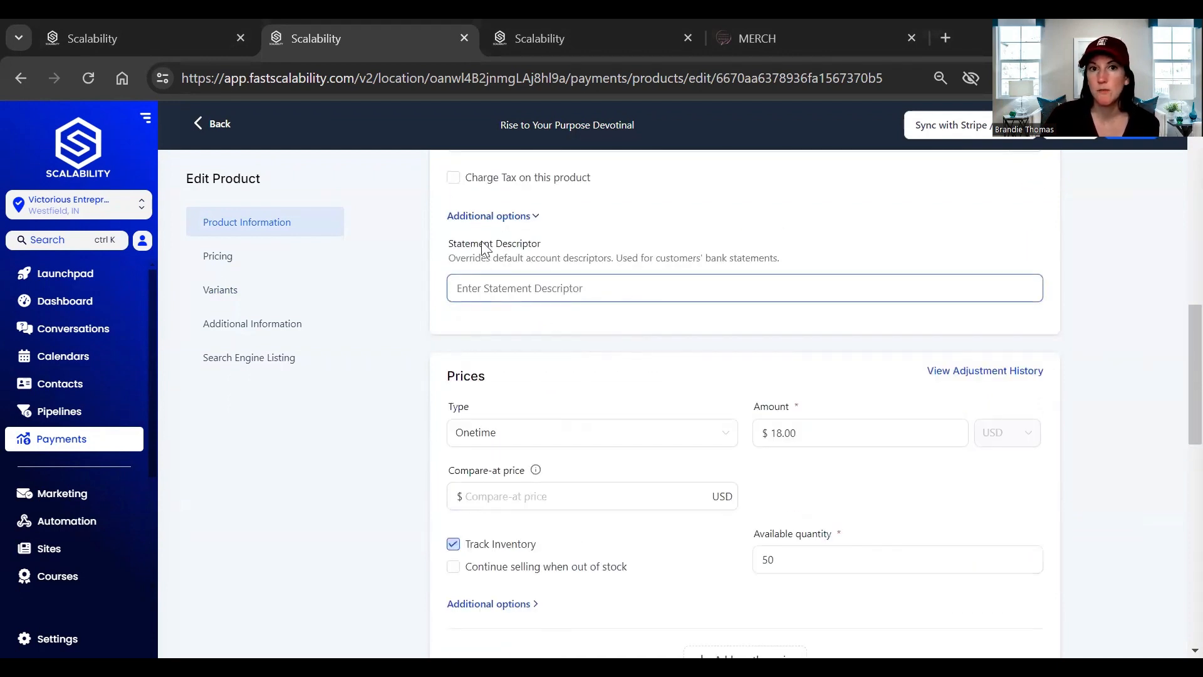
scroll(507, 333, down, 2)
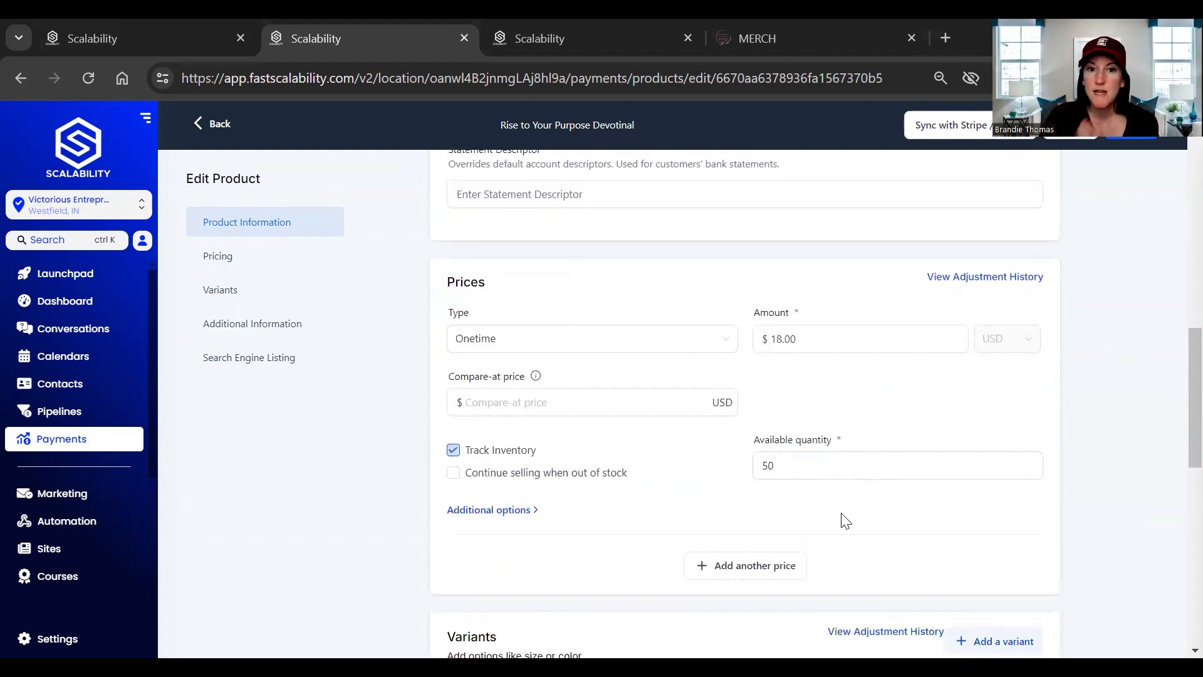
scroll(902, 501, down, 3)
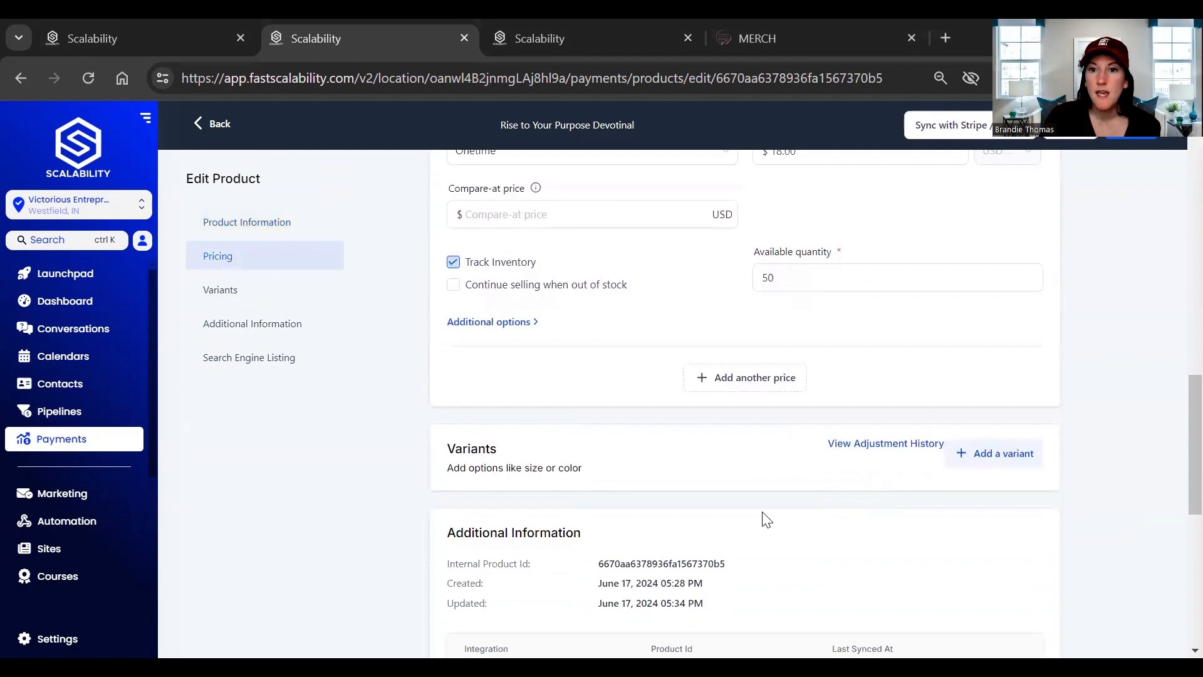
Step: Examine the devotional product's additional information and search engine listing, and leave the product without saving
scroll(766, 519, down, 3)
scroll(777, 502, down, 5)
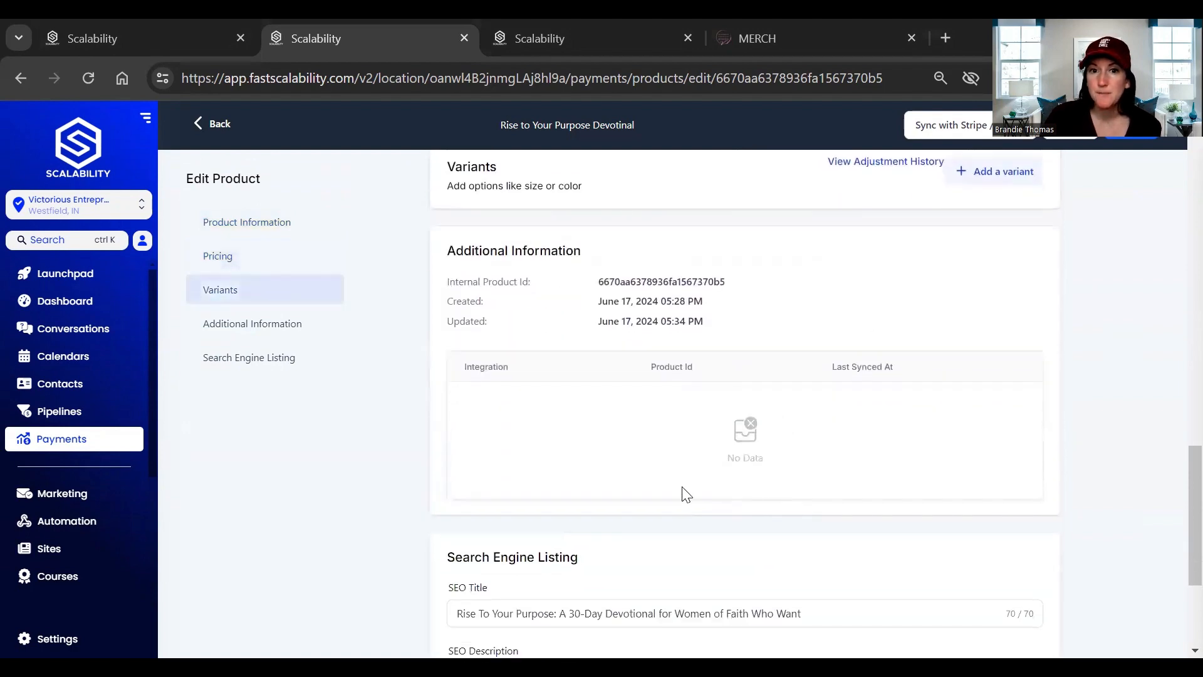
scroll(727, 558, down, 1)
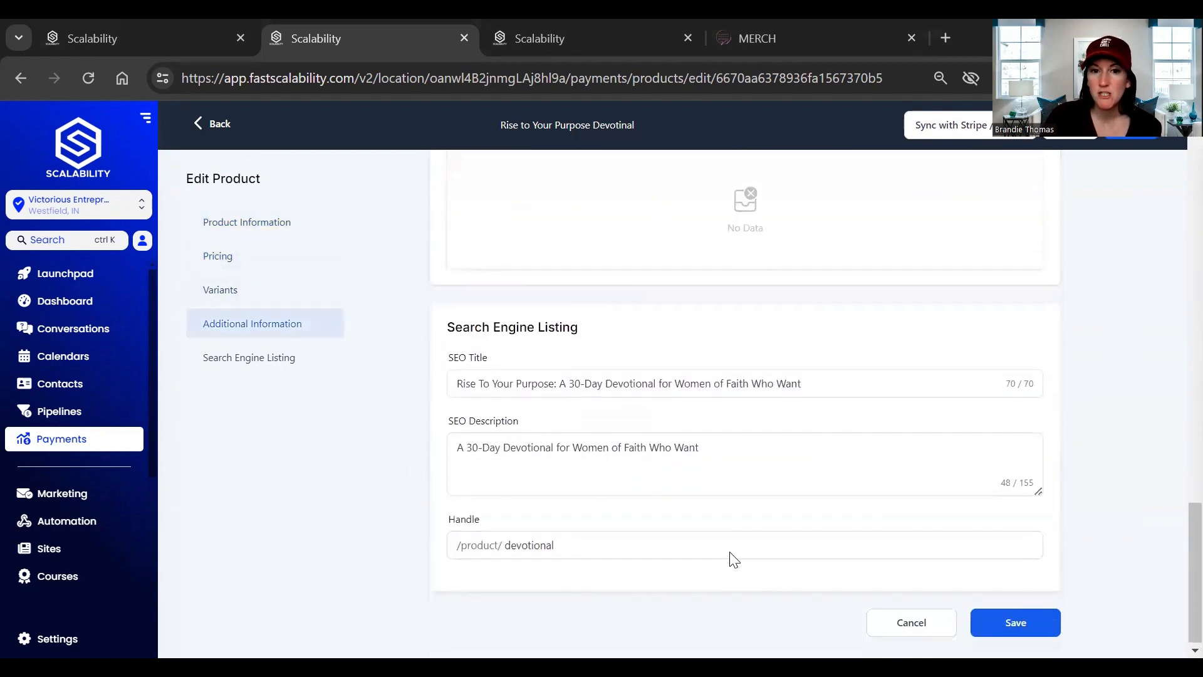
click(890, 626)
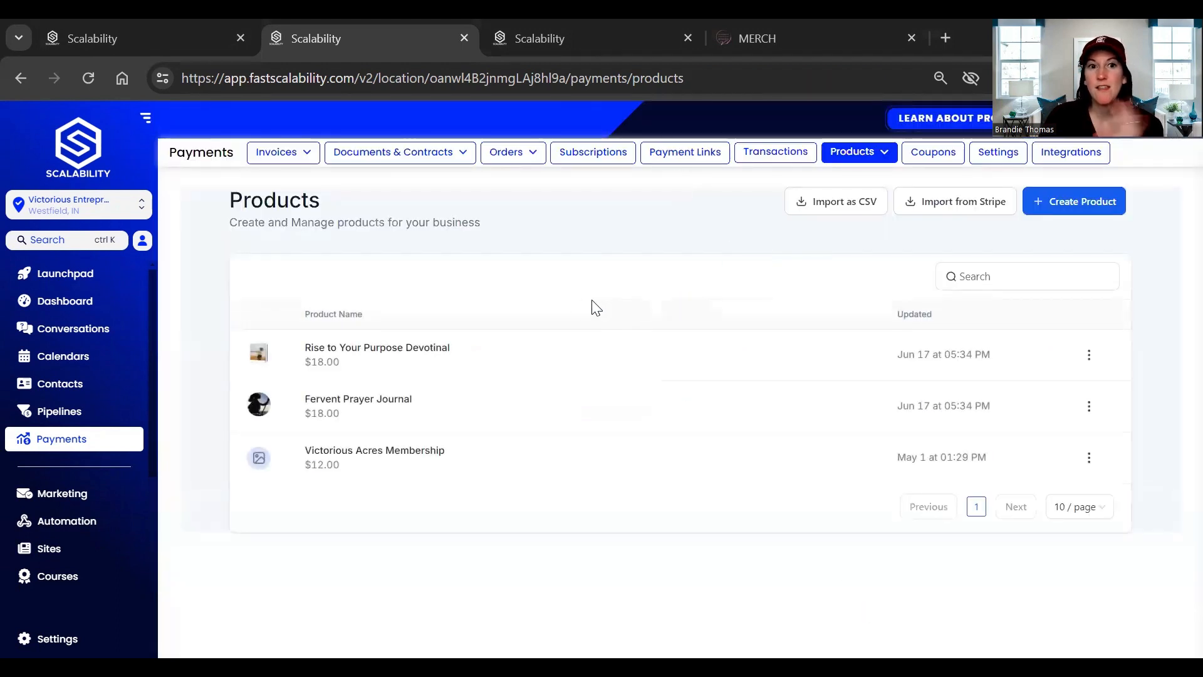
Step: Open the Ambitious Kingdom Women Shop website under Sites and bring its main page into the page builder
click(46, 556)
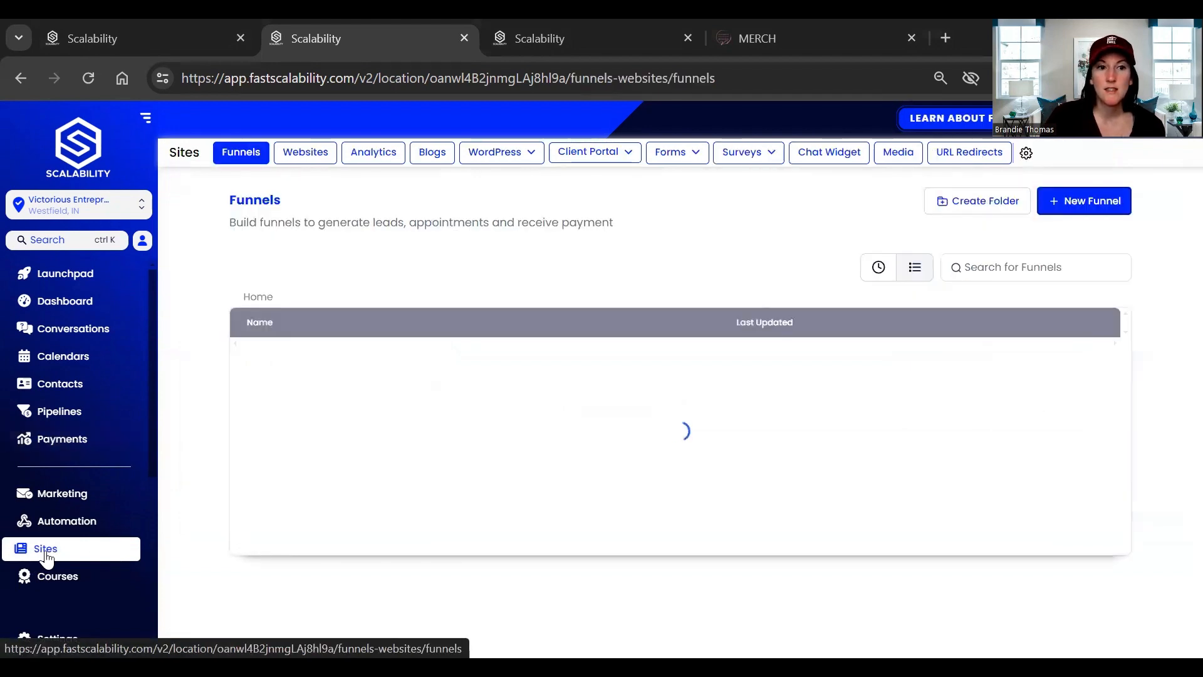
click(306, 167)
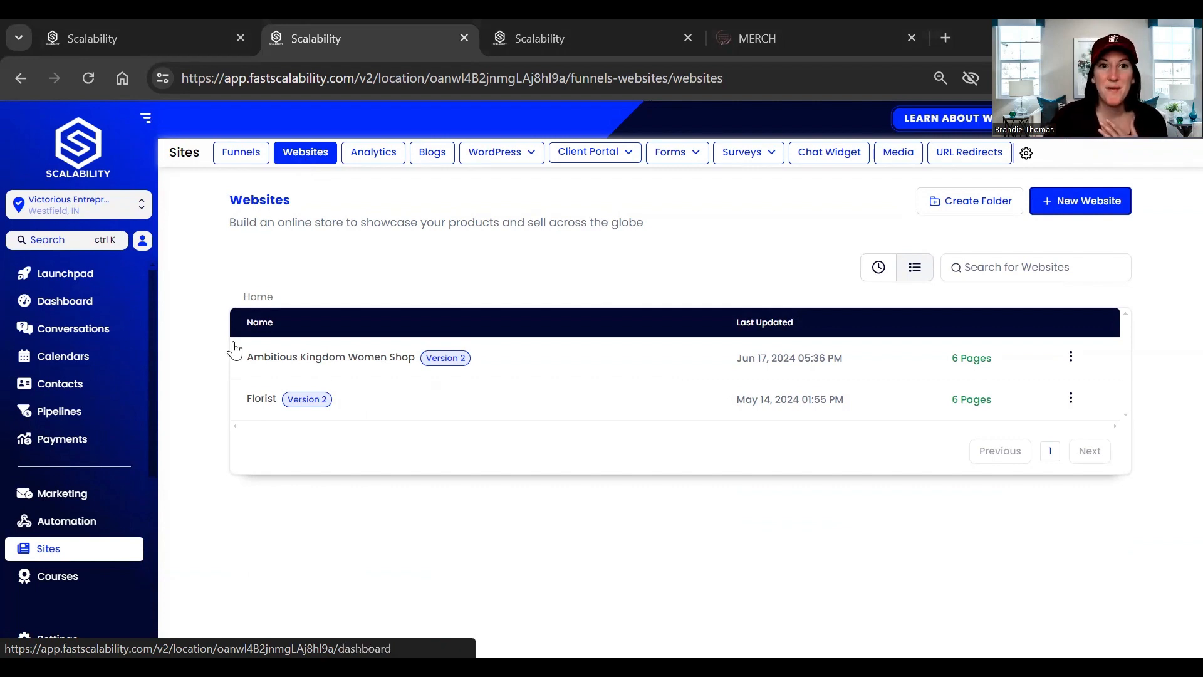
click(317, 367)
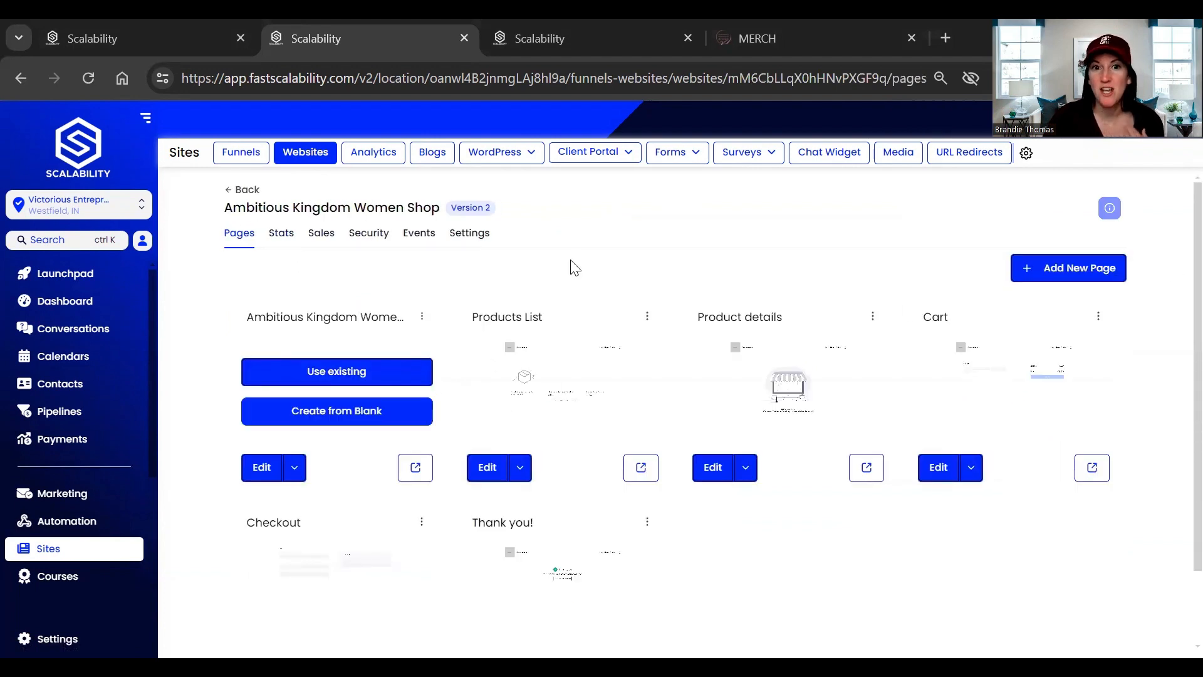
click(263, 471)
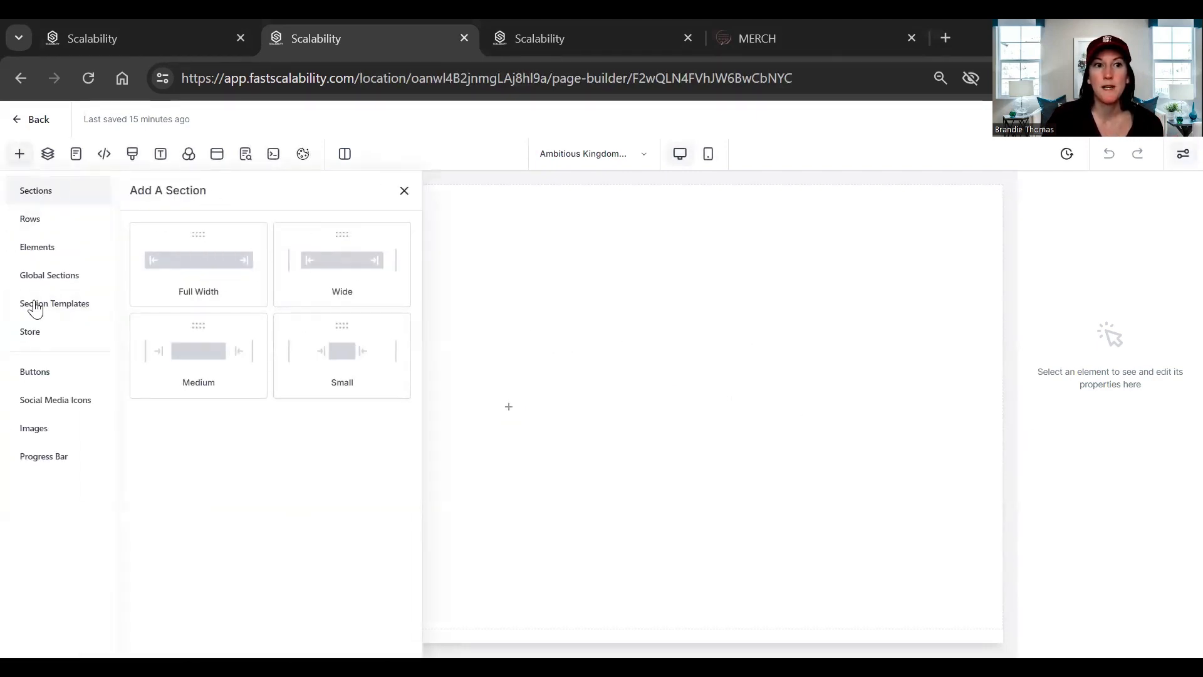
Step: Show the website's store pages in the page builder and open the Products List page for editing
click(18, 156)
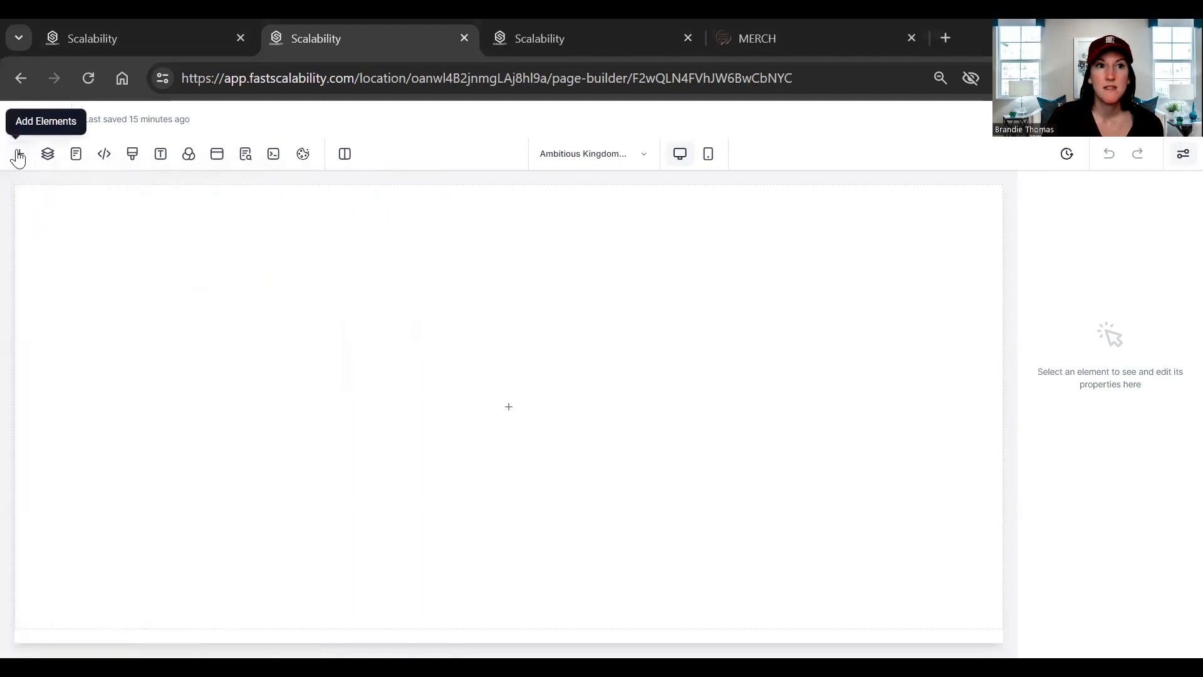
click(18, 156)
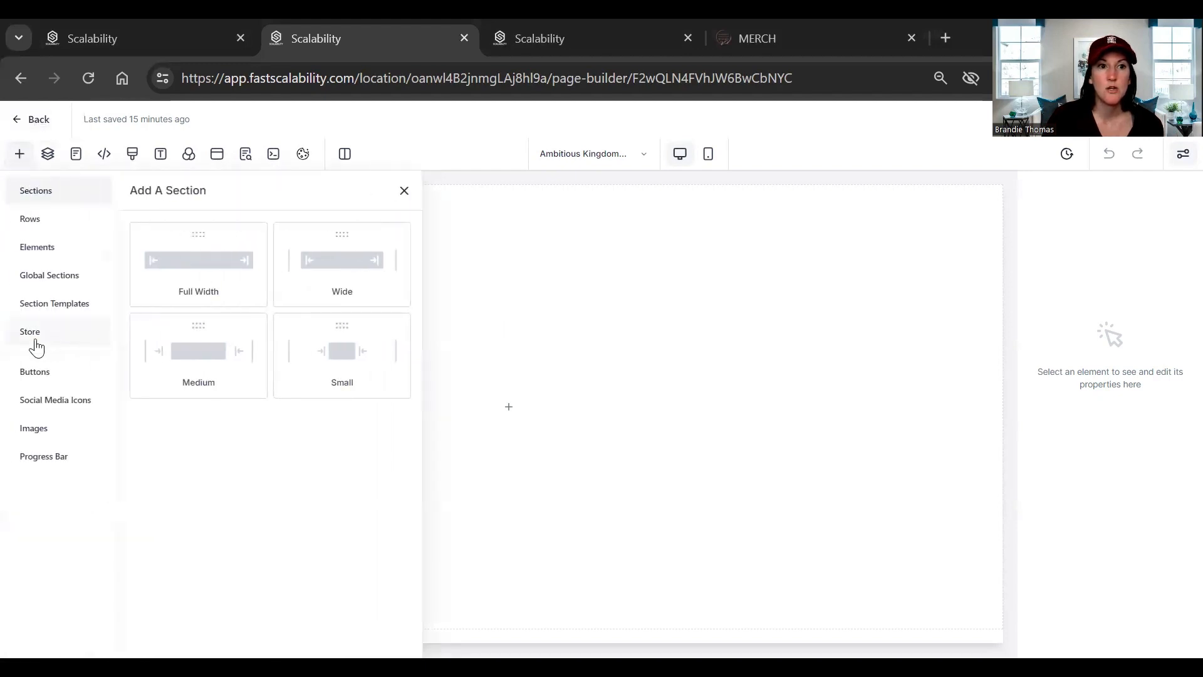
click(36, 342)
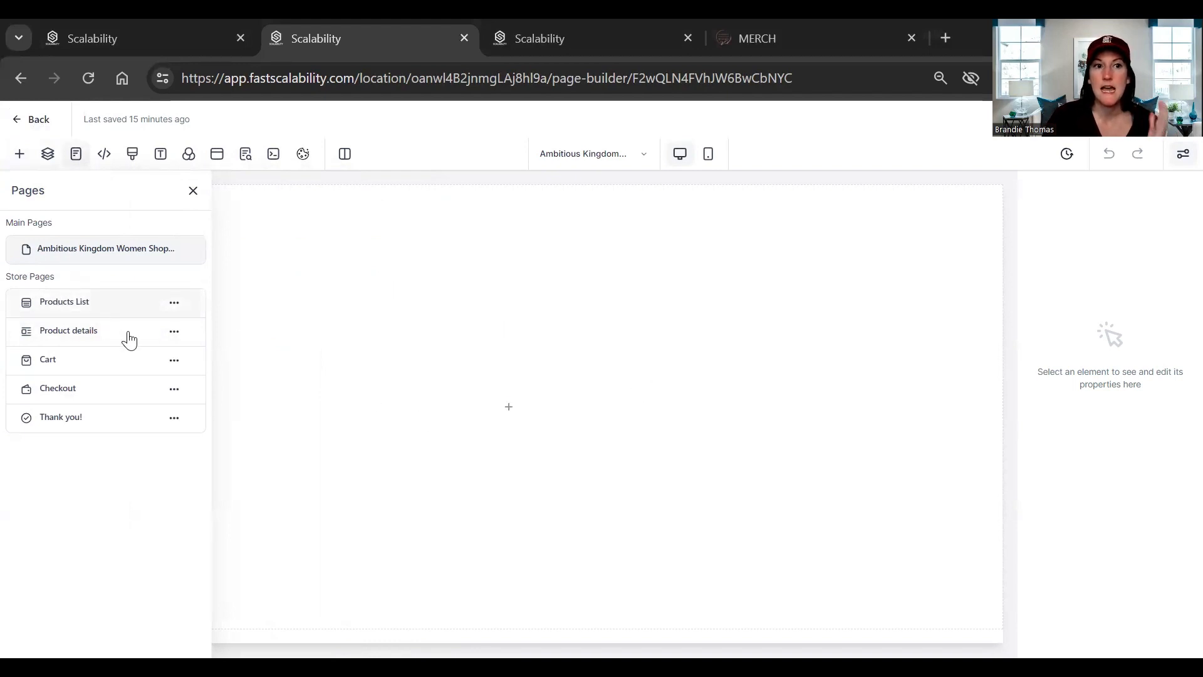
click(53, 305)
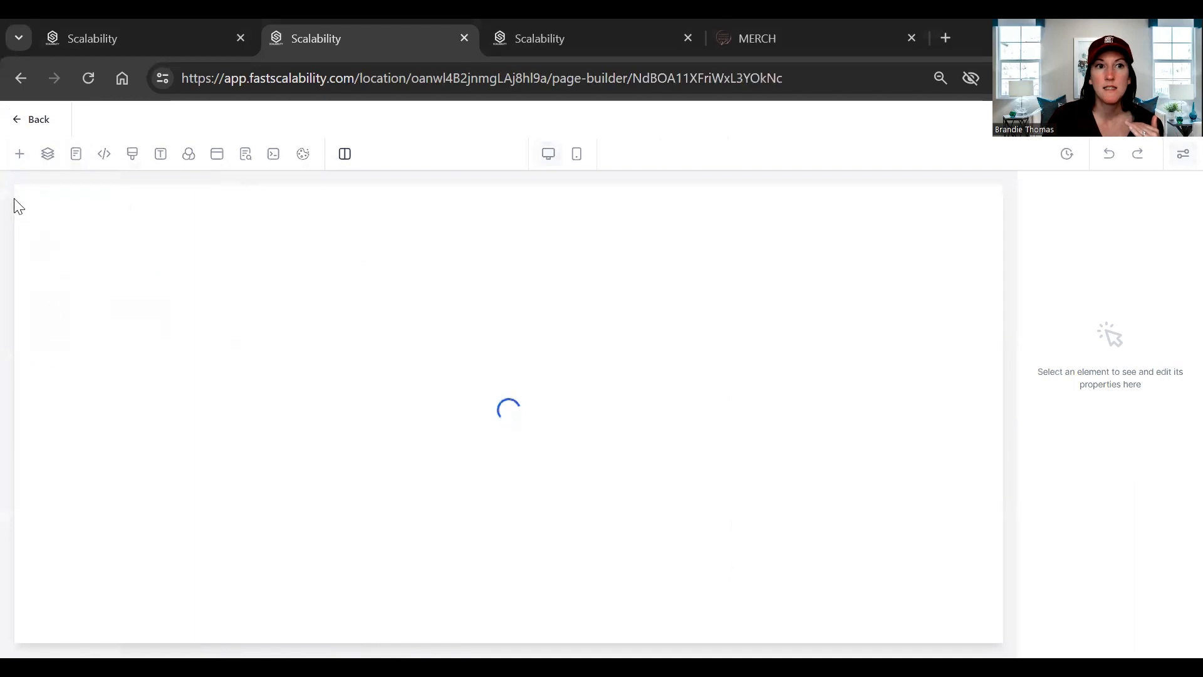
Step: View the store pages and the available global sections from the Products List page, and return to the canvas
click(18, 156)
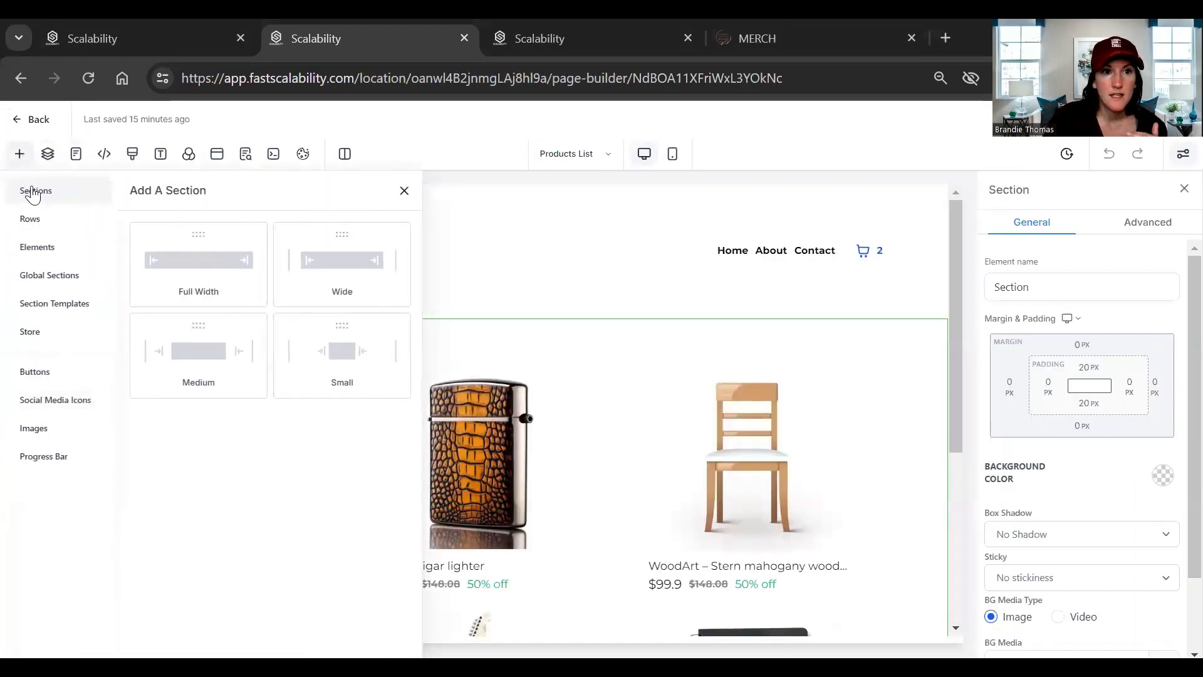
click(24, 334)
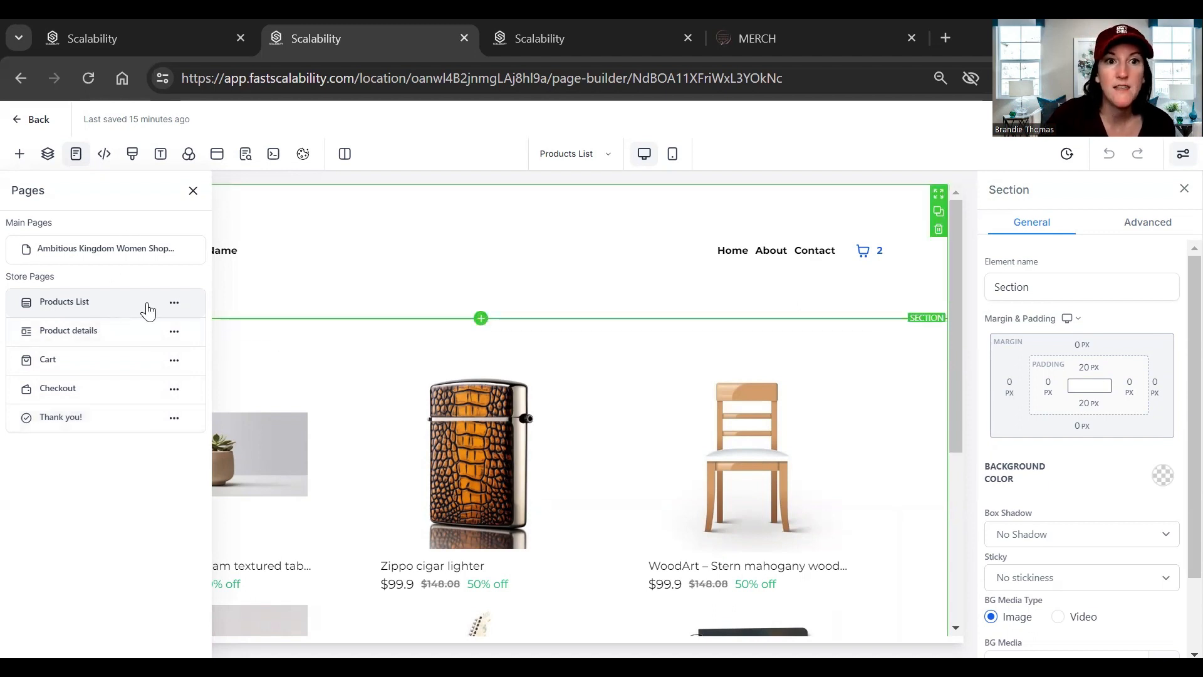
click(192, 191)
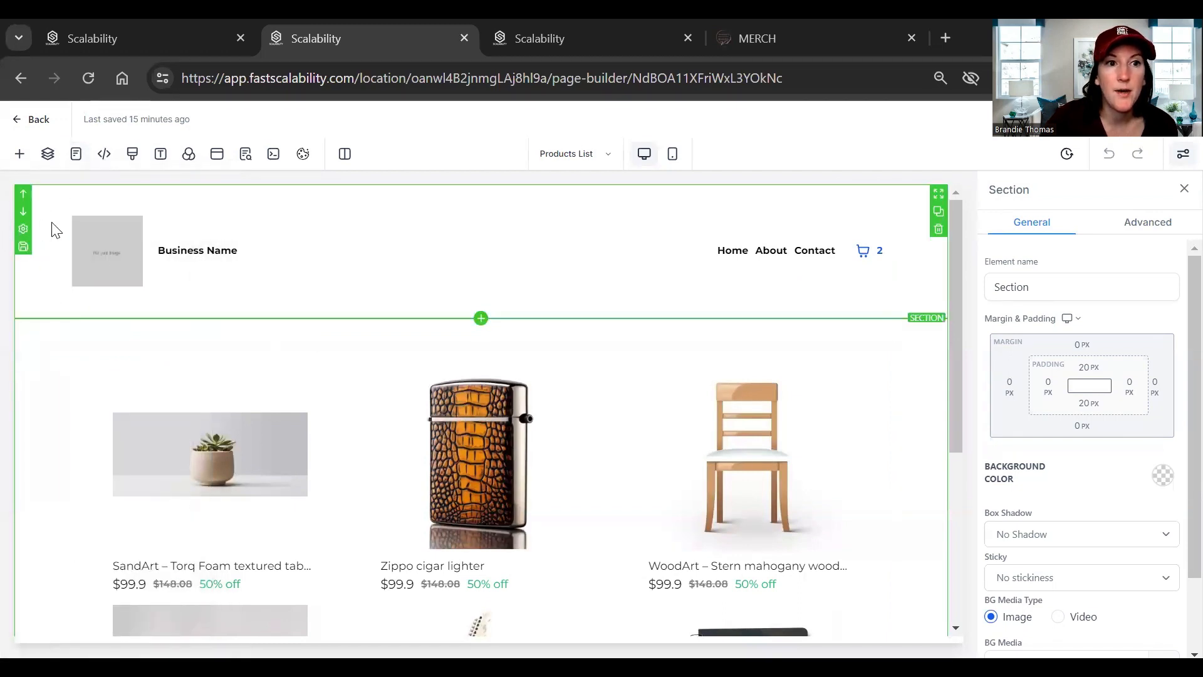
click(20, 153)
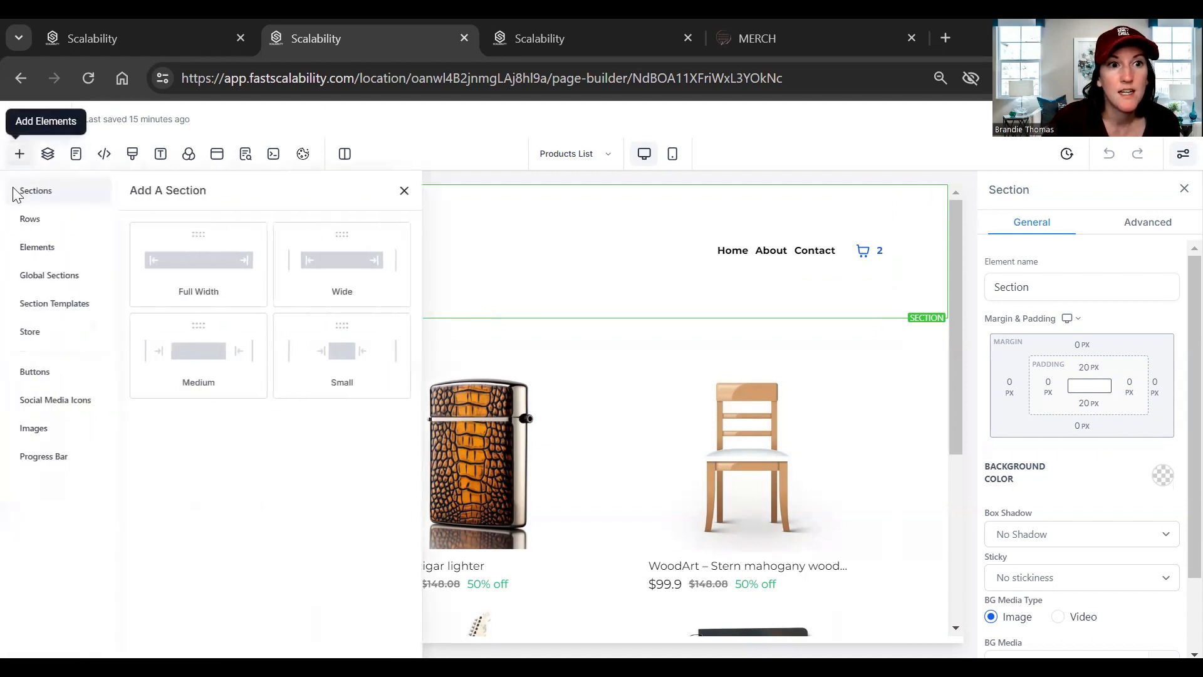
click(45, 277)
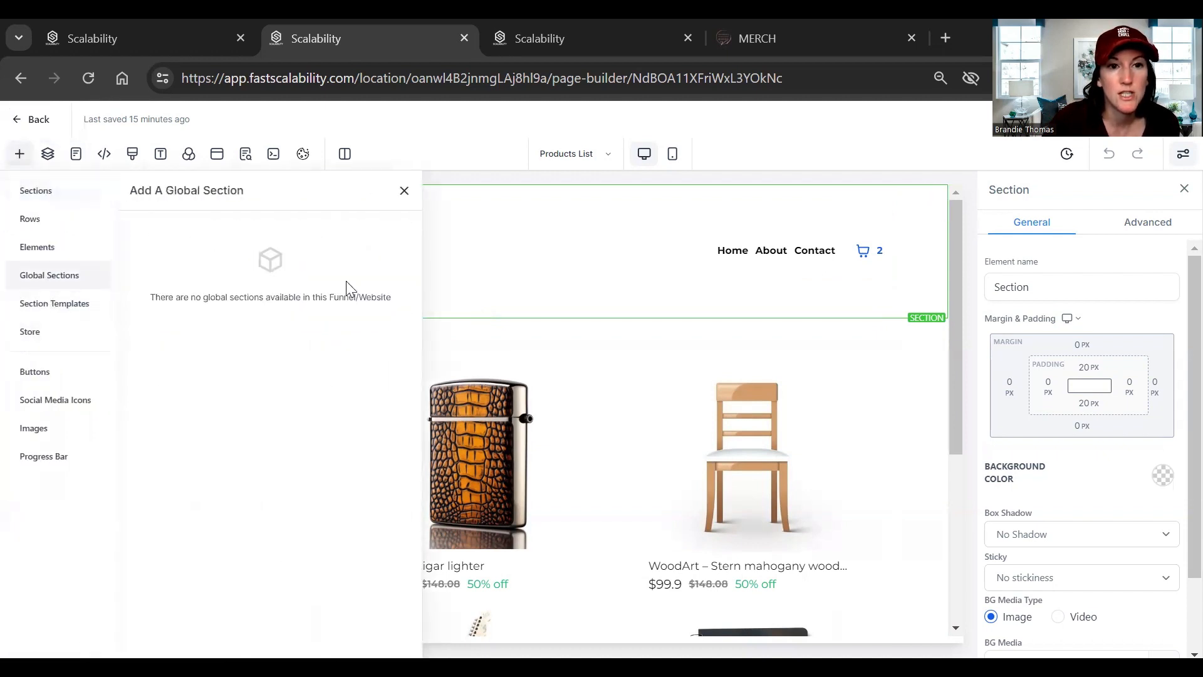
click(404, 191)
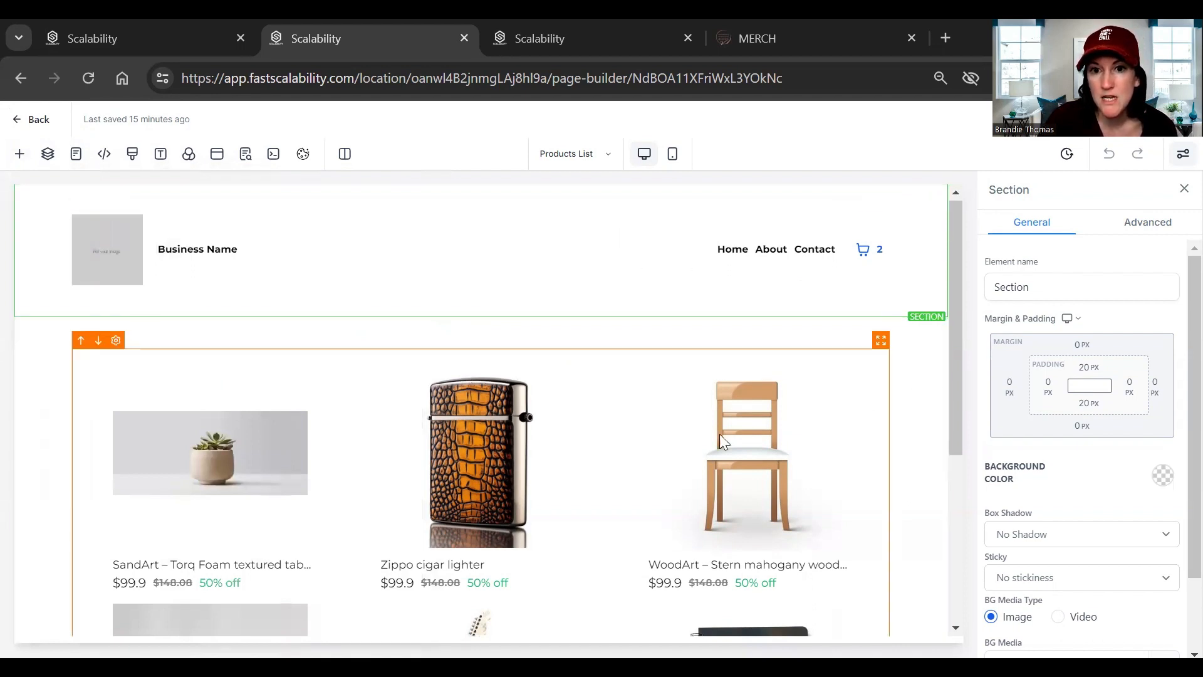
Step: Select the Product List element, view its product management page, and return to the page builder
scroll(439, 401, down, 2)
click(166, 358)
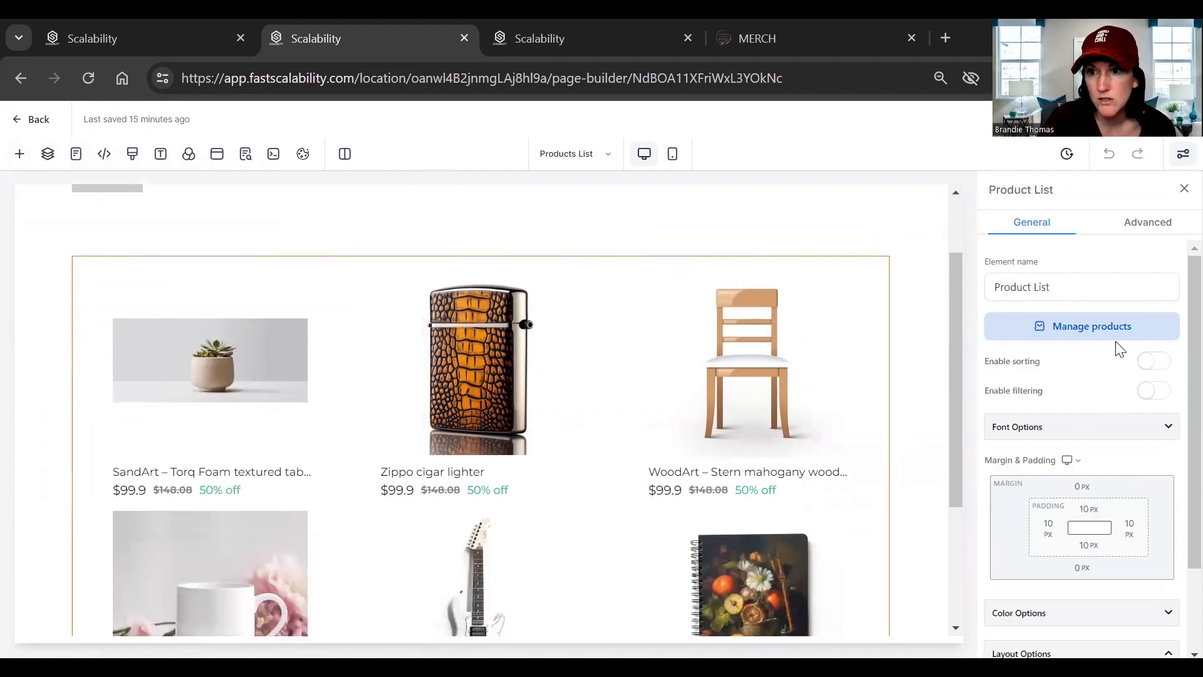
click(1049, 325)
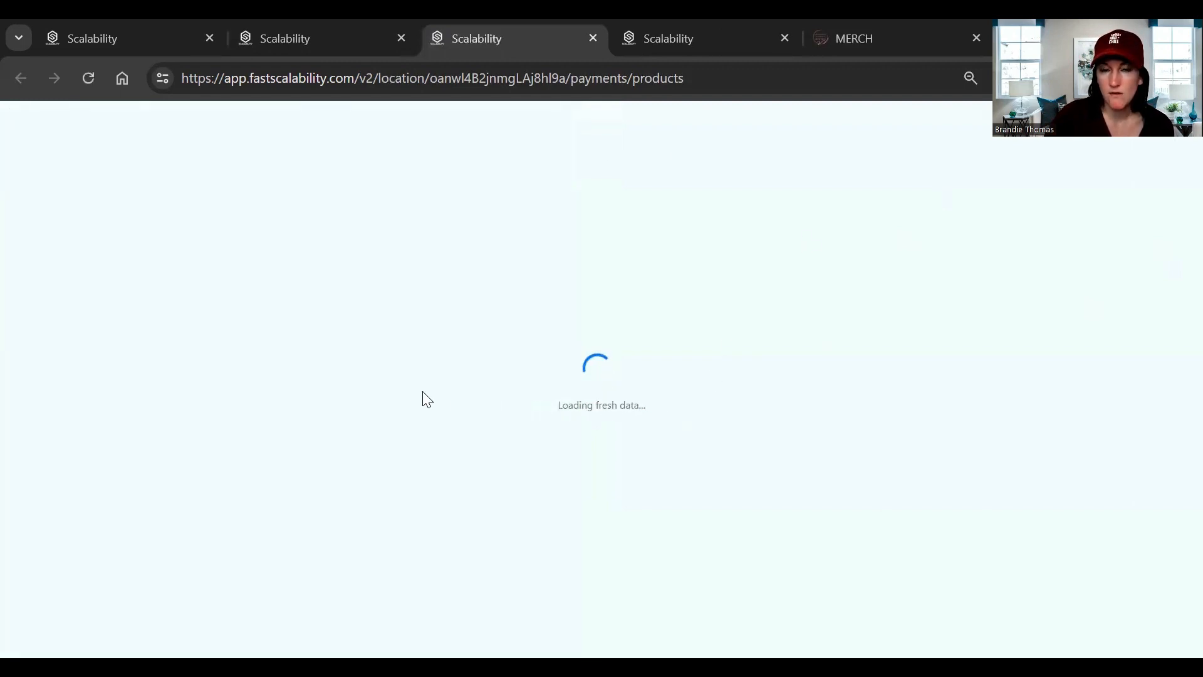
click(306, 36)
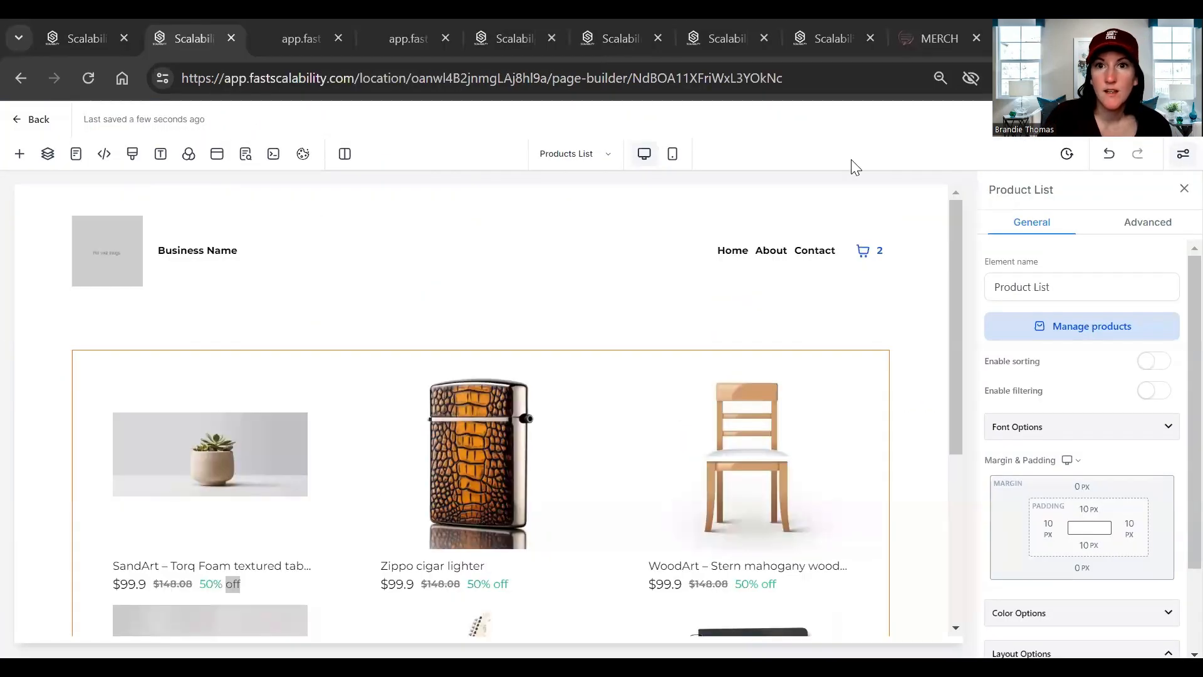
Step: Enable sorting and filtering for the Product List element and look through its color options
click(1159, 363)
click(1153, 394)
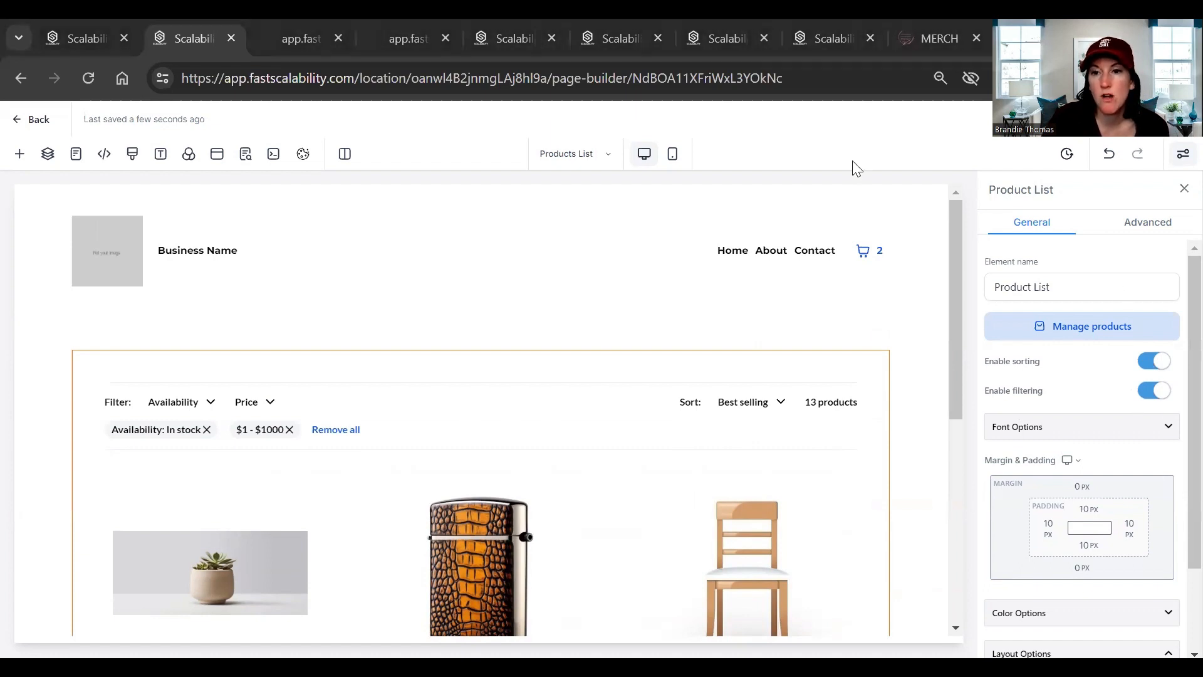
scroll(1171, 505, down, 2)
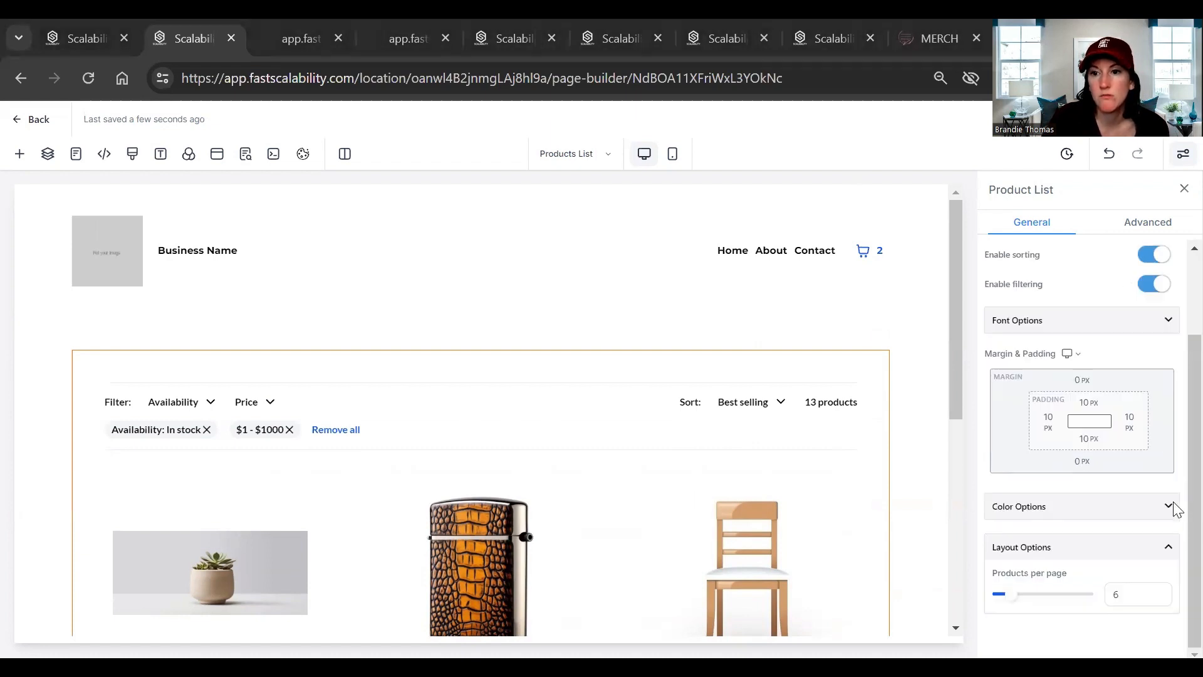
click(1126, 518)
scroll(263, 513, down, 5)
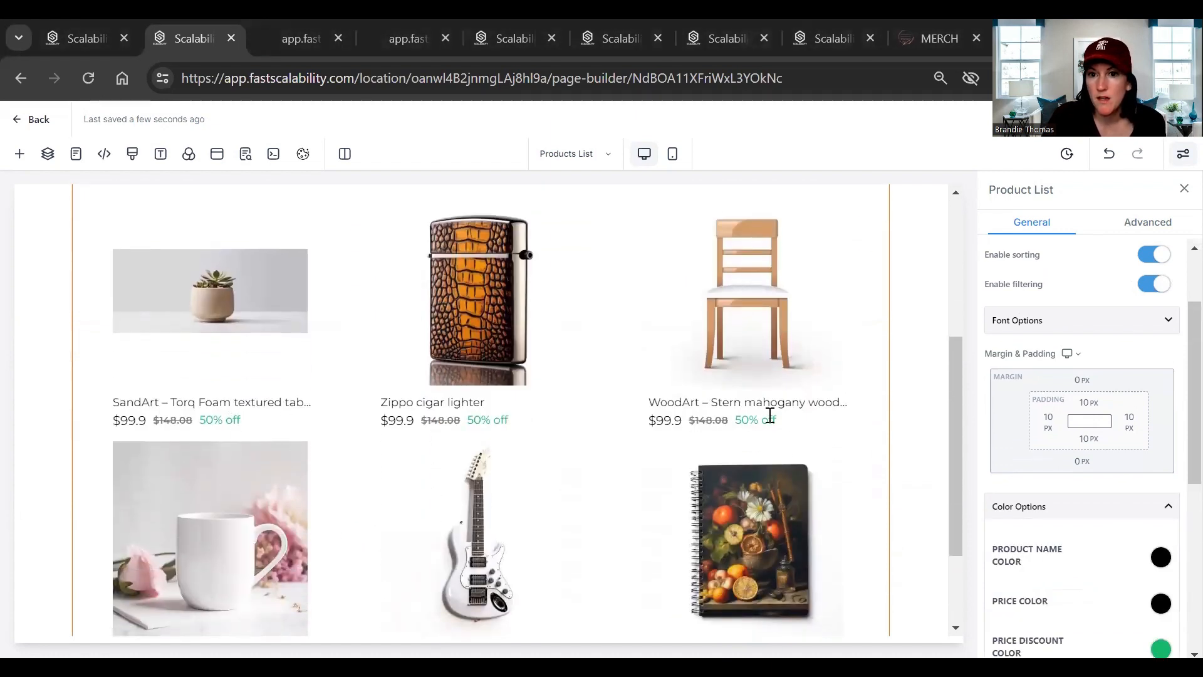
scroll(1112, 596, down, 6)
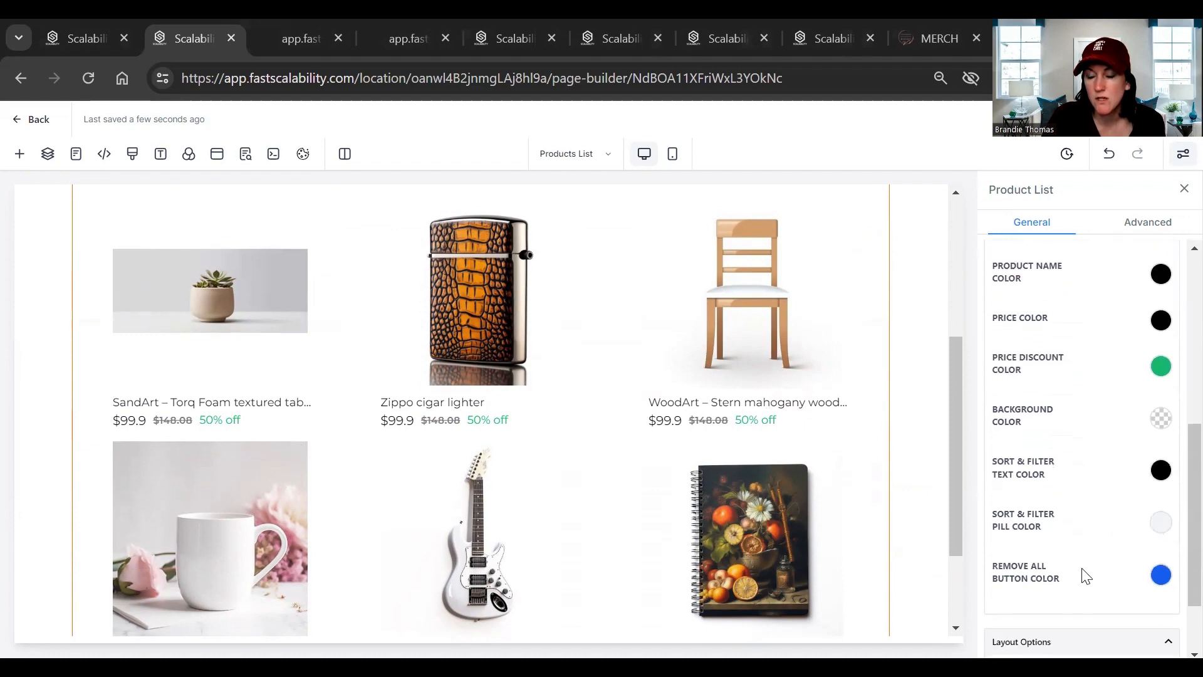
scroll(1083, 572, up, 4)
Step: Set the Product List element's layout to 3 products per page
scroll(1086, 572, down, 4)
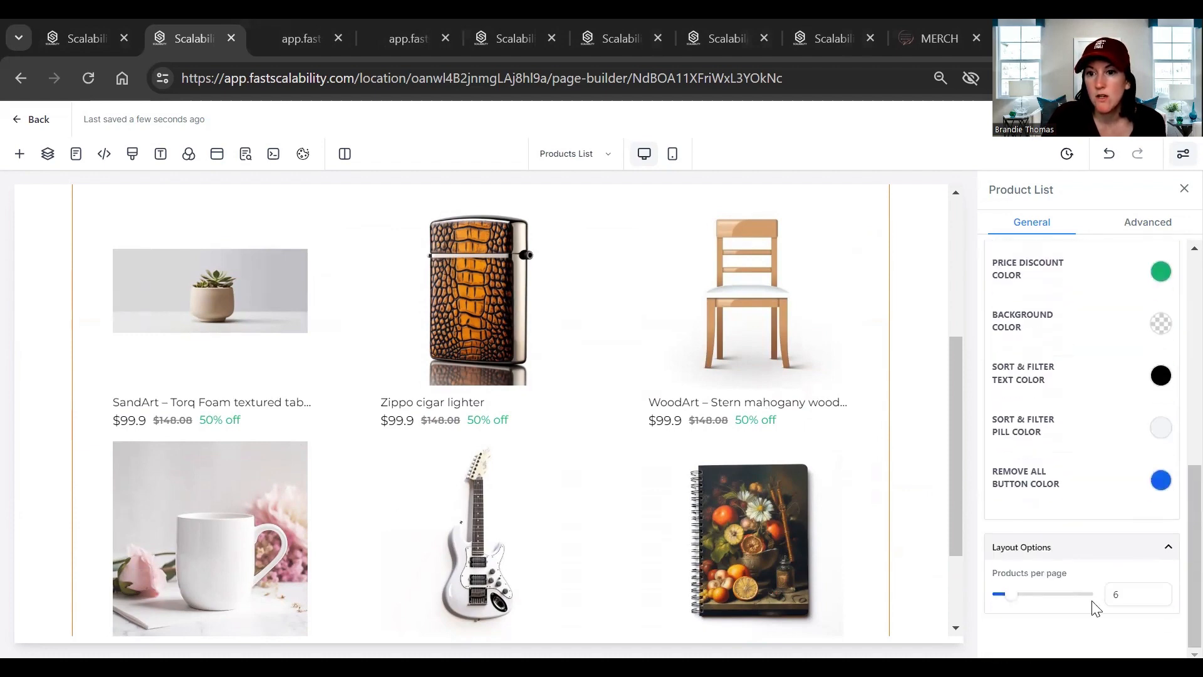
click(1141, 596)
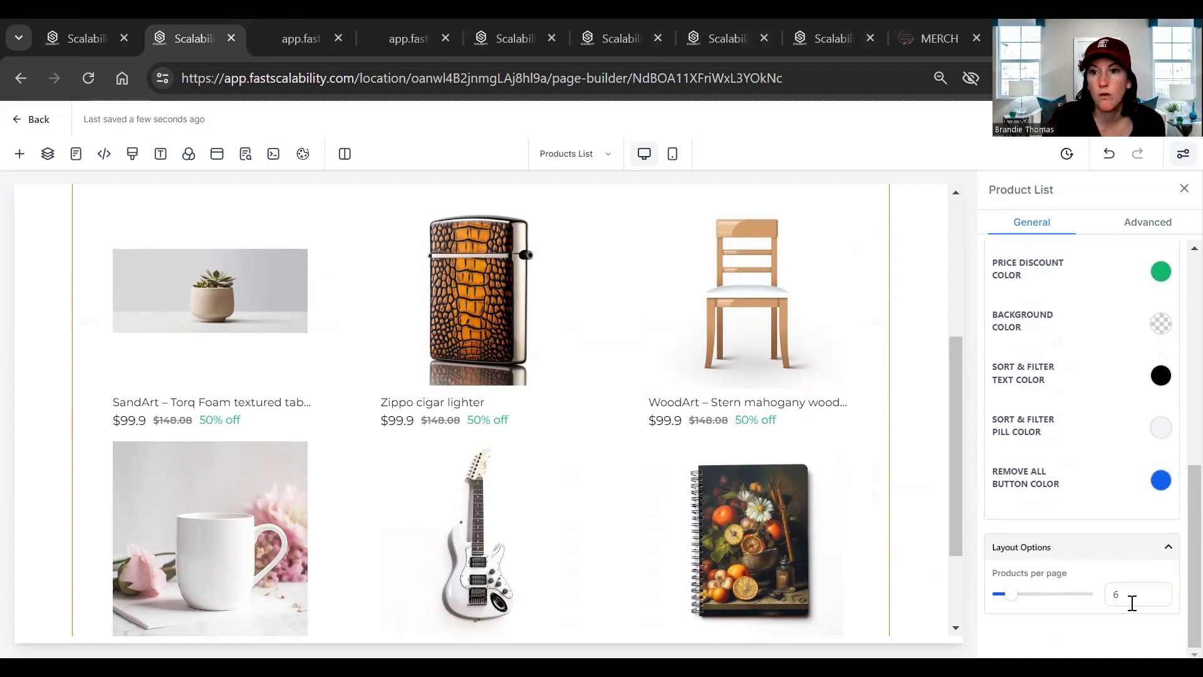
drag(1010, 595, 996, 608)
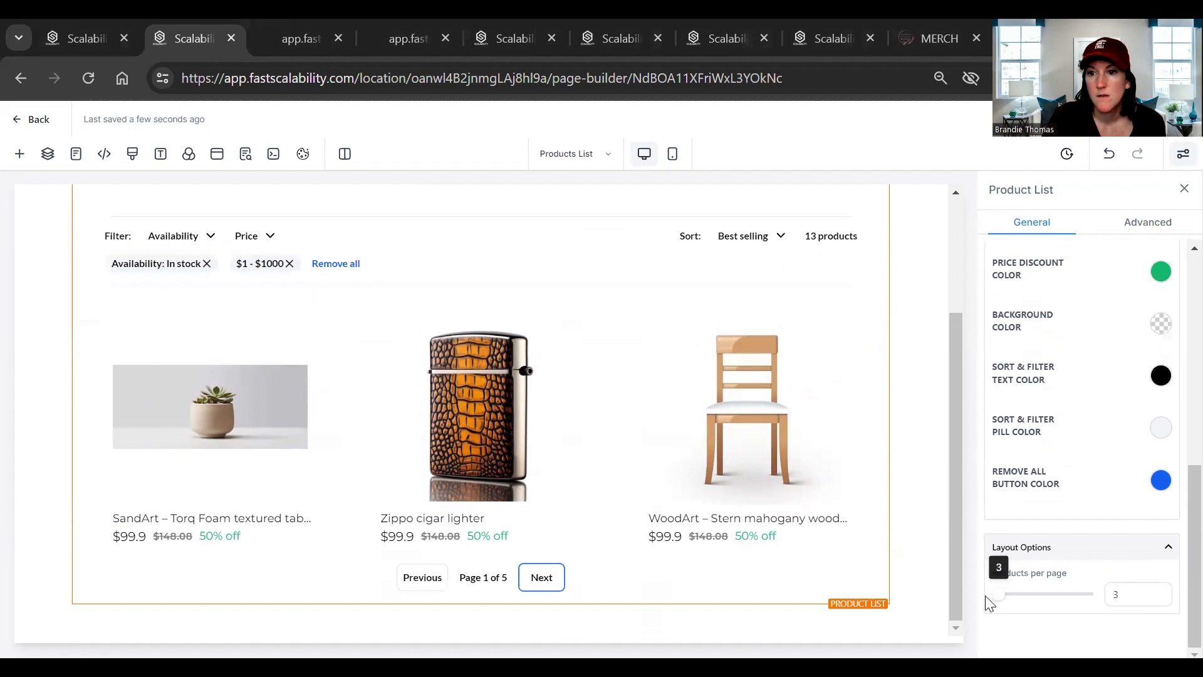
Step: Look over the Product List element's advanced border and shadow settings and preview the Products List page
scroll(1107, 403, up, 8)
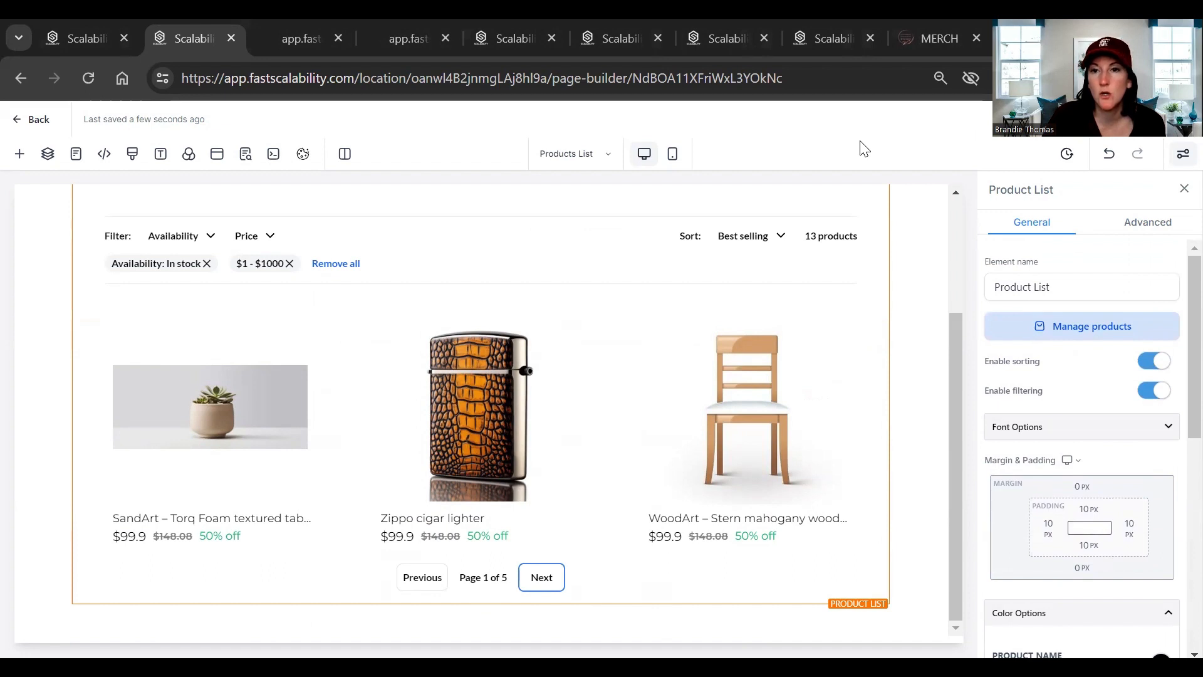
click(1148, 222)
scroll(1117, 257, down, 2)
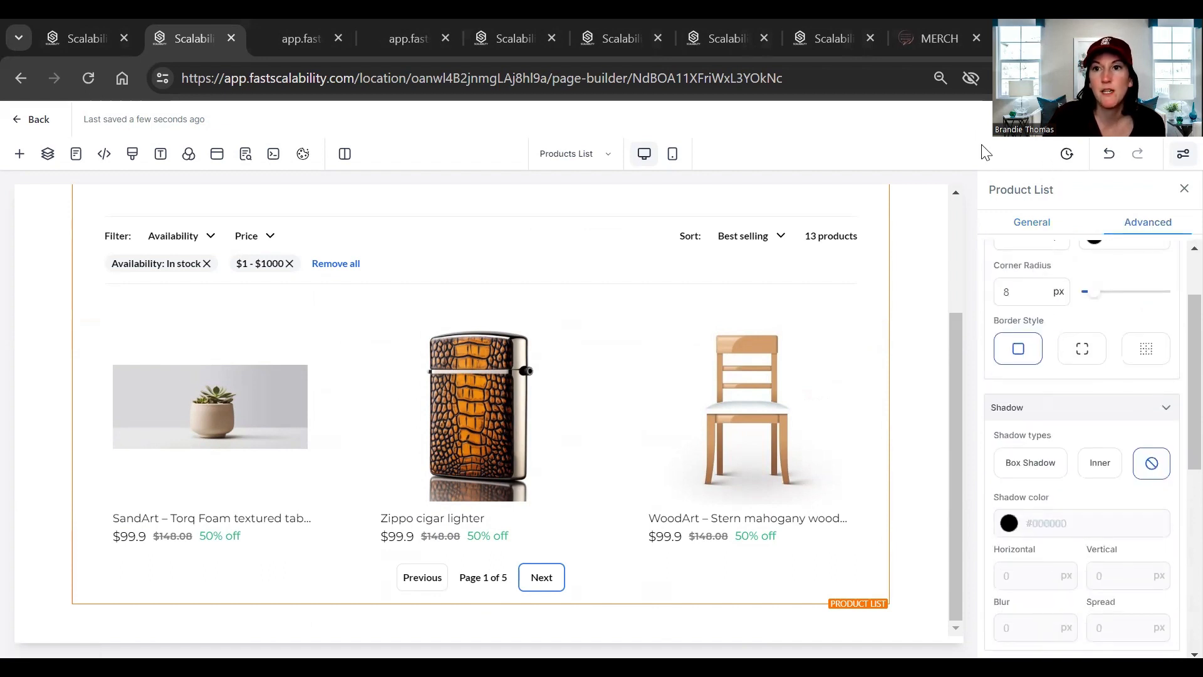
click(1018, 120)
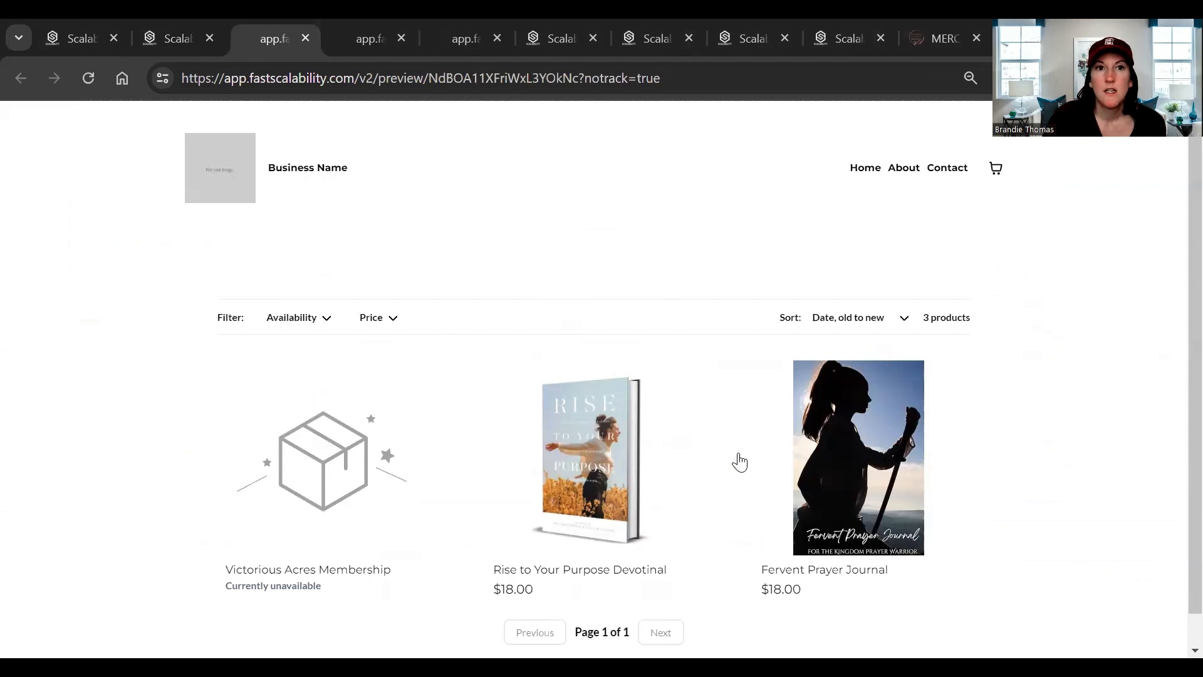
Step: Switch to the other page builder tab and view the elements that can be added to the Products List page
click(54, 33)
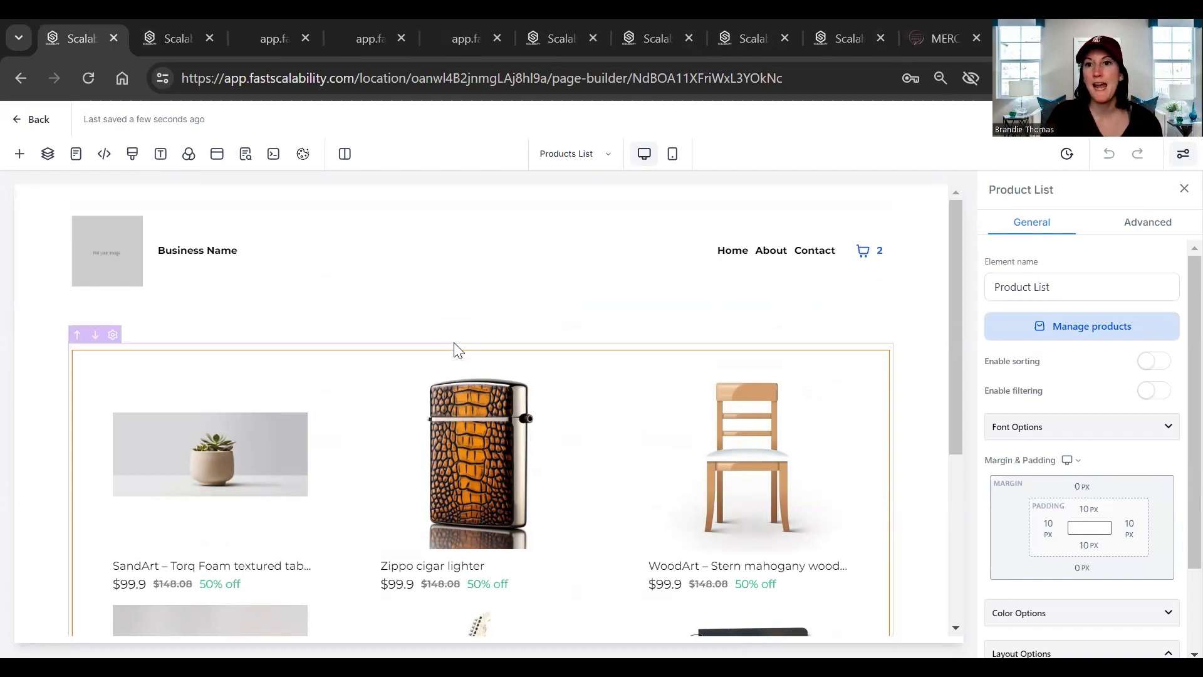
scroll(505, 344, down, 2)
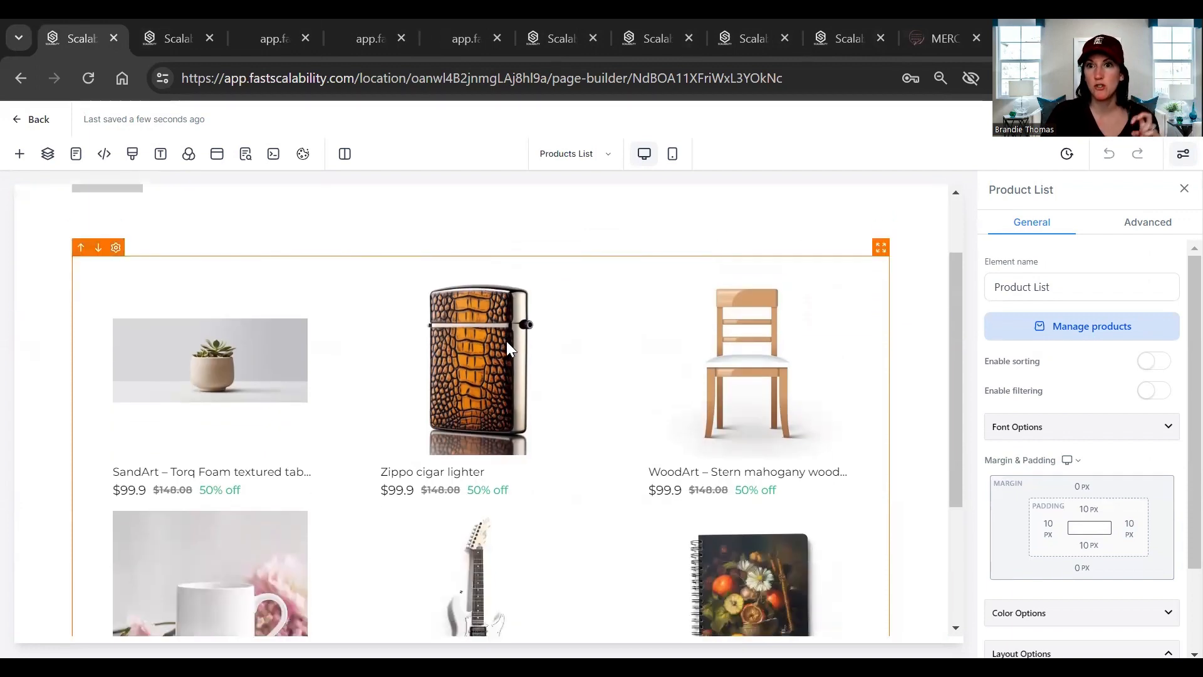
click(20, 154)
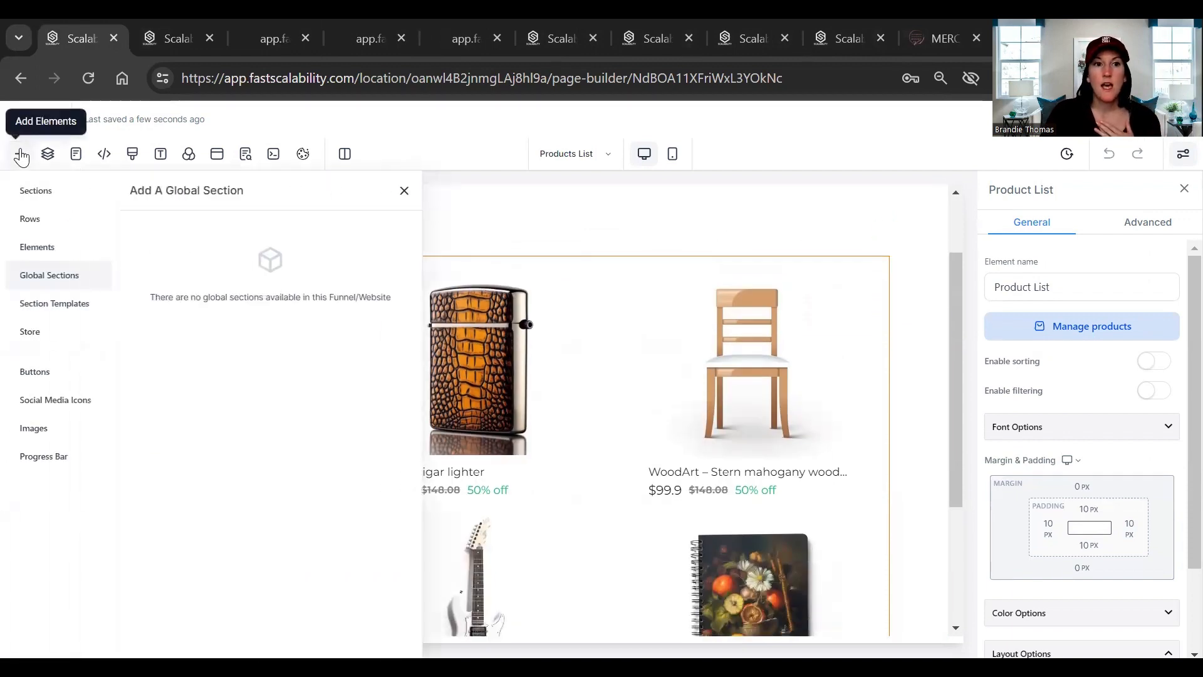
Step: Return to the store preview and open the Fervent Prayer Journal product from the product list
click(177, 32)
click(282, 37)
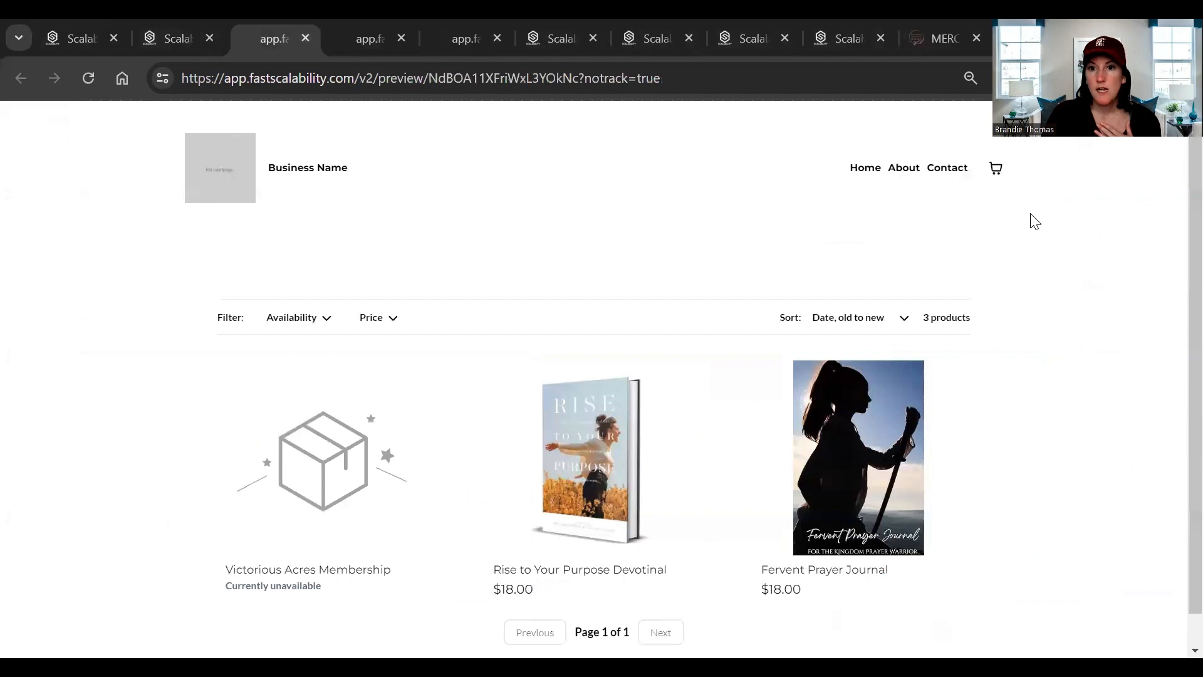
click(900, 442)
scroll(832, 486, down, 1)
scroll(752, 539, up, 1)
scroll(644, 561, down, 1)
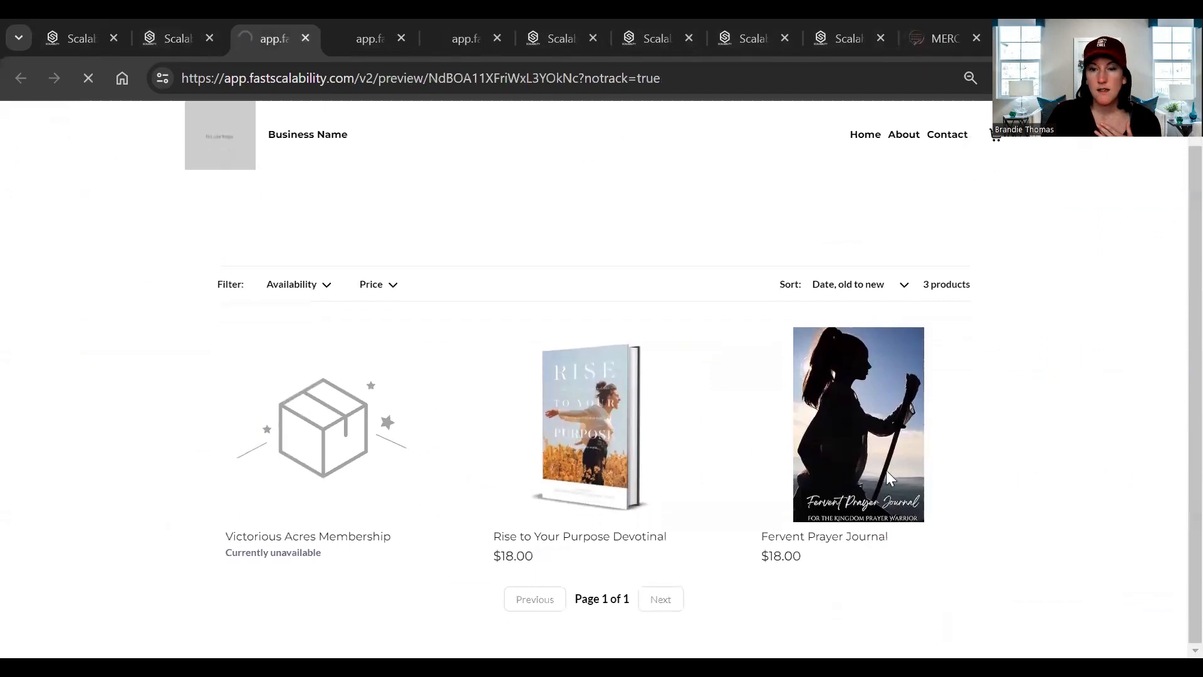
Step: Add the Super ME Creativity Journal to the cart in the store preview and close the cart summary
click(707, 339)
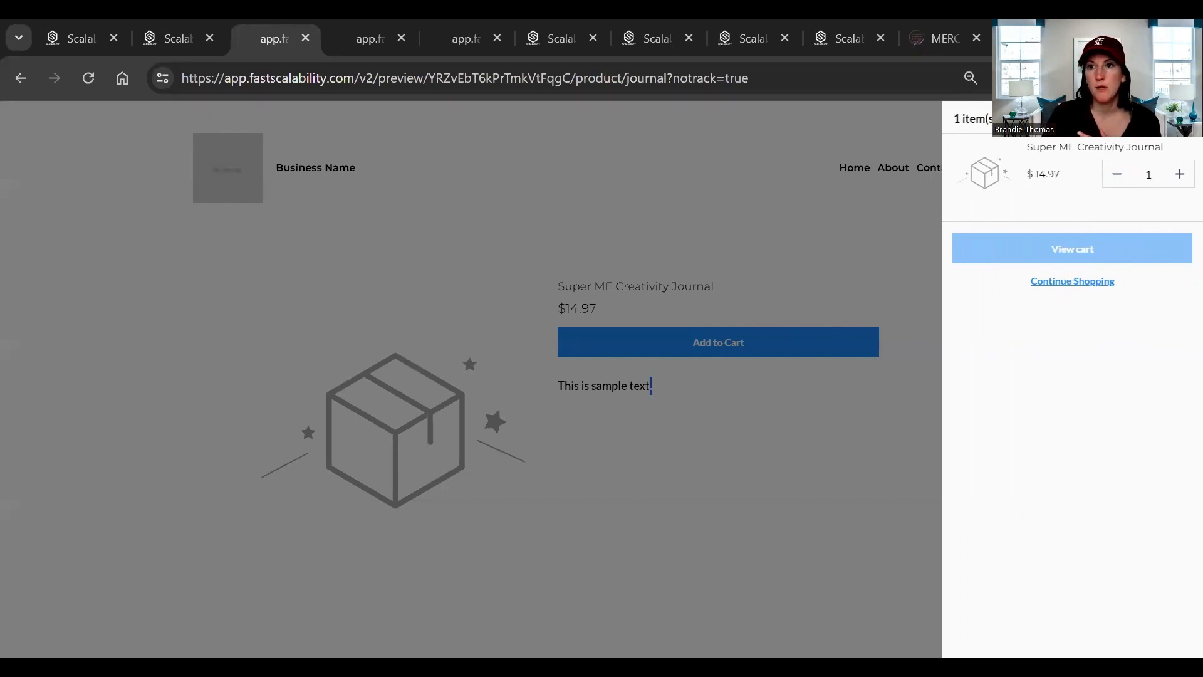
click(132, 123)
Step: Return to the page builder and look over the store's Checkout page, from contact and shipping details to the payment form
click(168, 40)
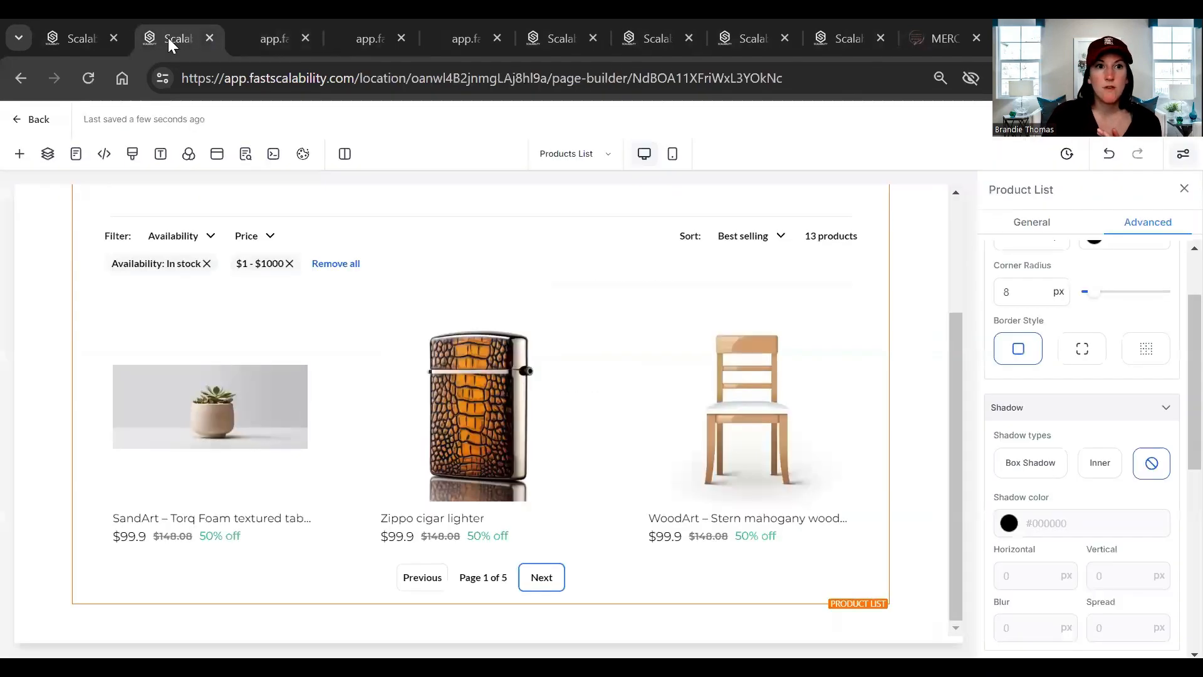
click(18, 157)
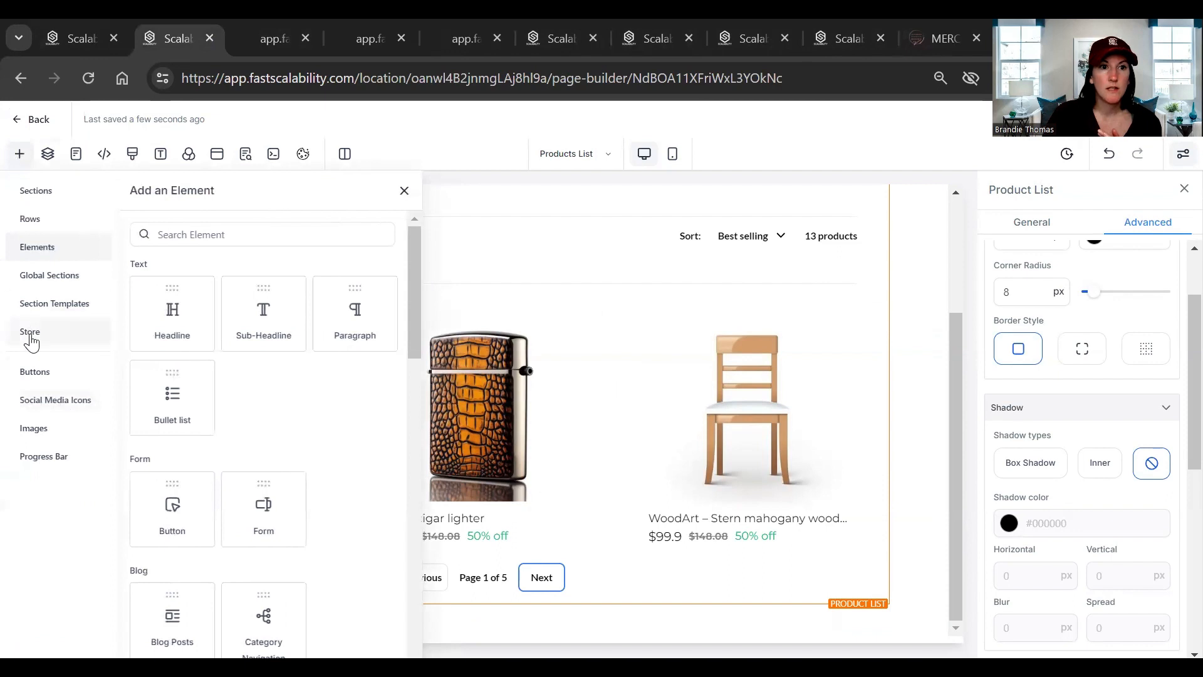
click(31, 333)
click(57, 392)
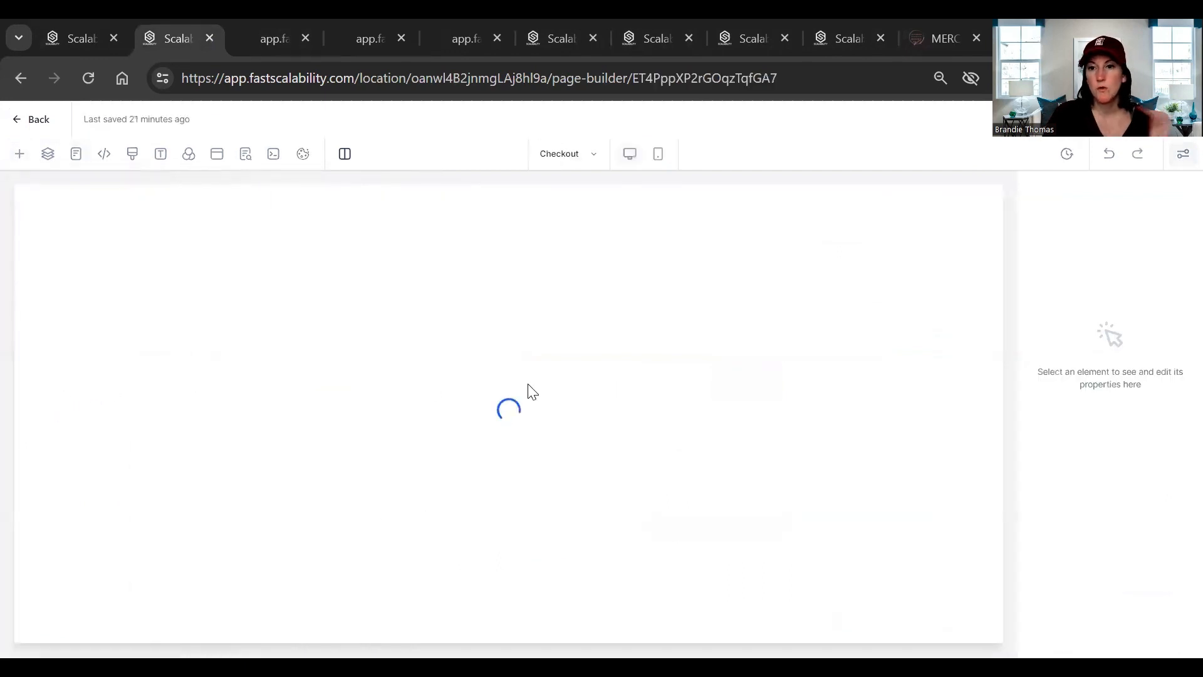
scroll(421, 417, down, 3)
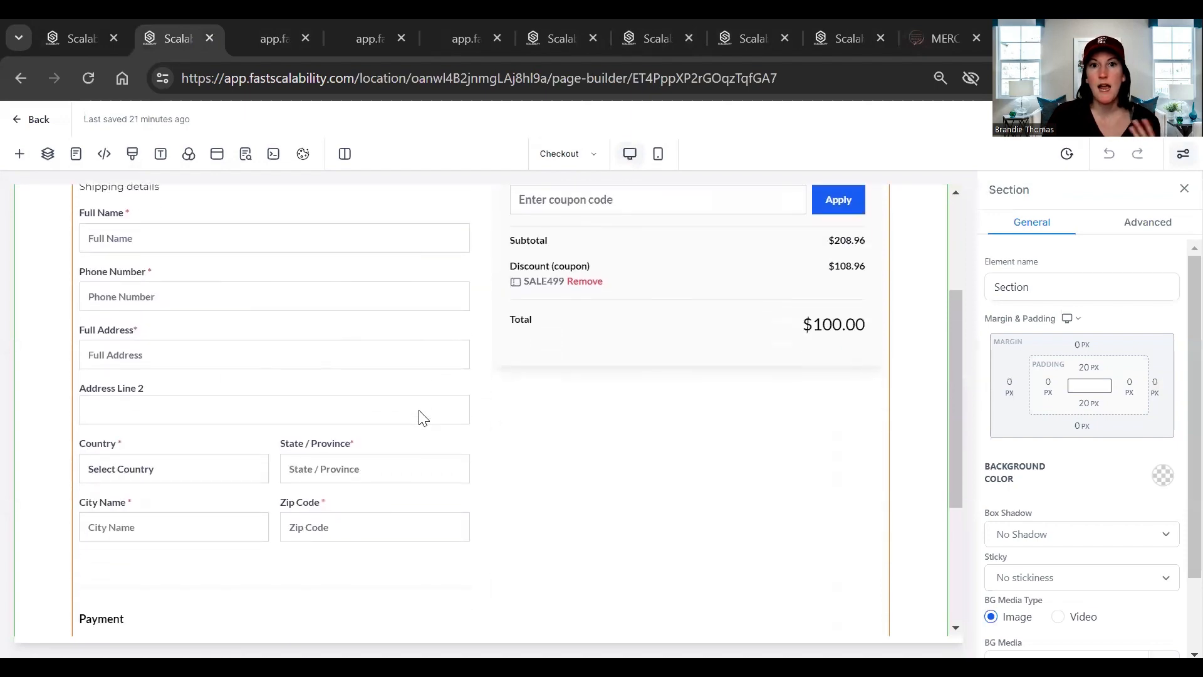
scroll(381, 464, down, 4)
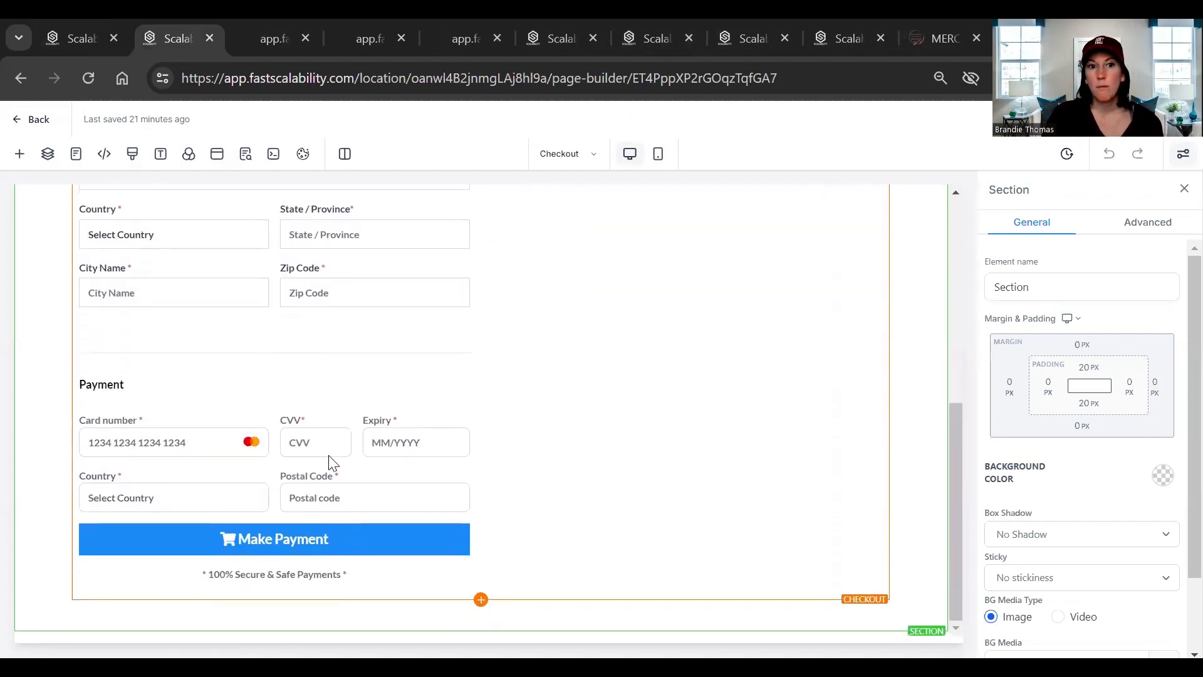
scroll(528, 522, up, 8)
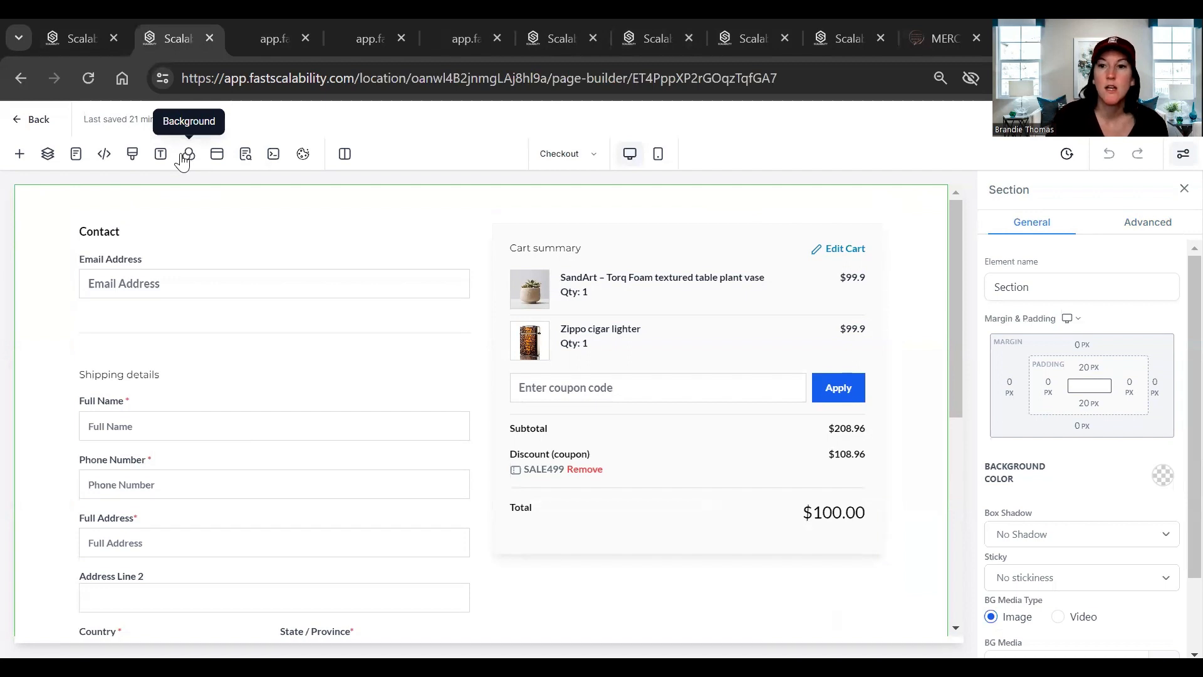
Step: Open the store's Thank you! page in the page builder and review its order summary and shipping address sections
mouse_move(70, 39)
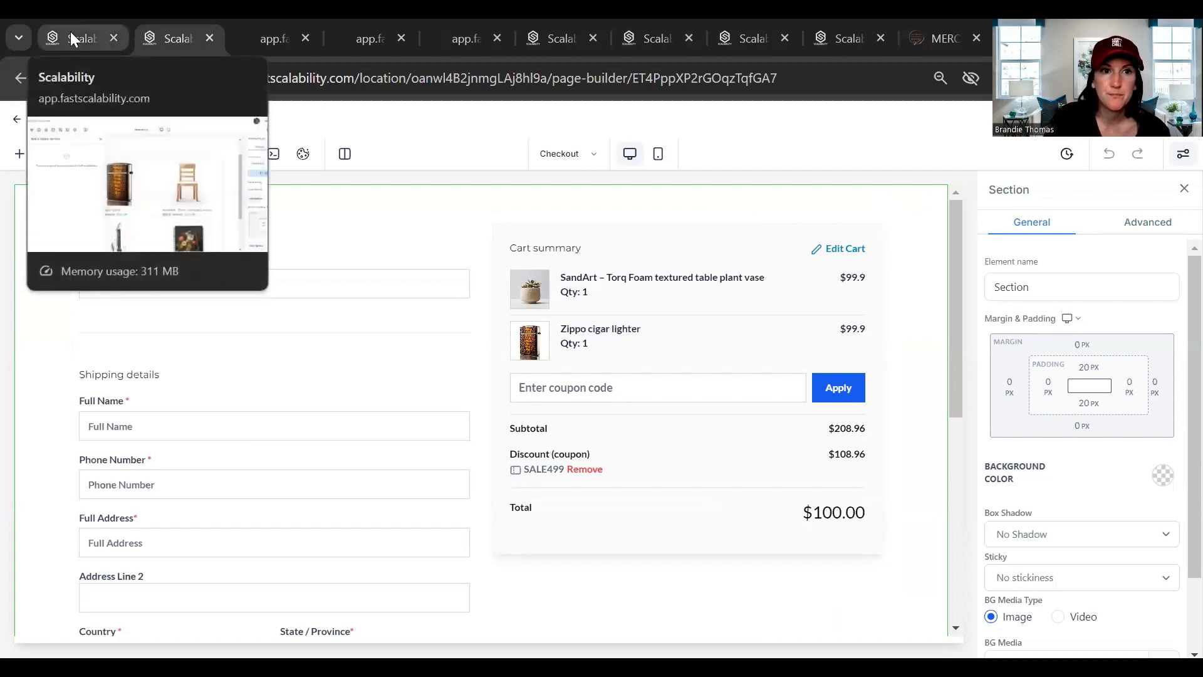
click(20, 153)
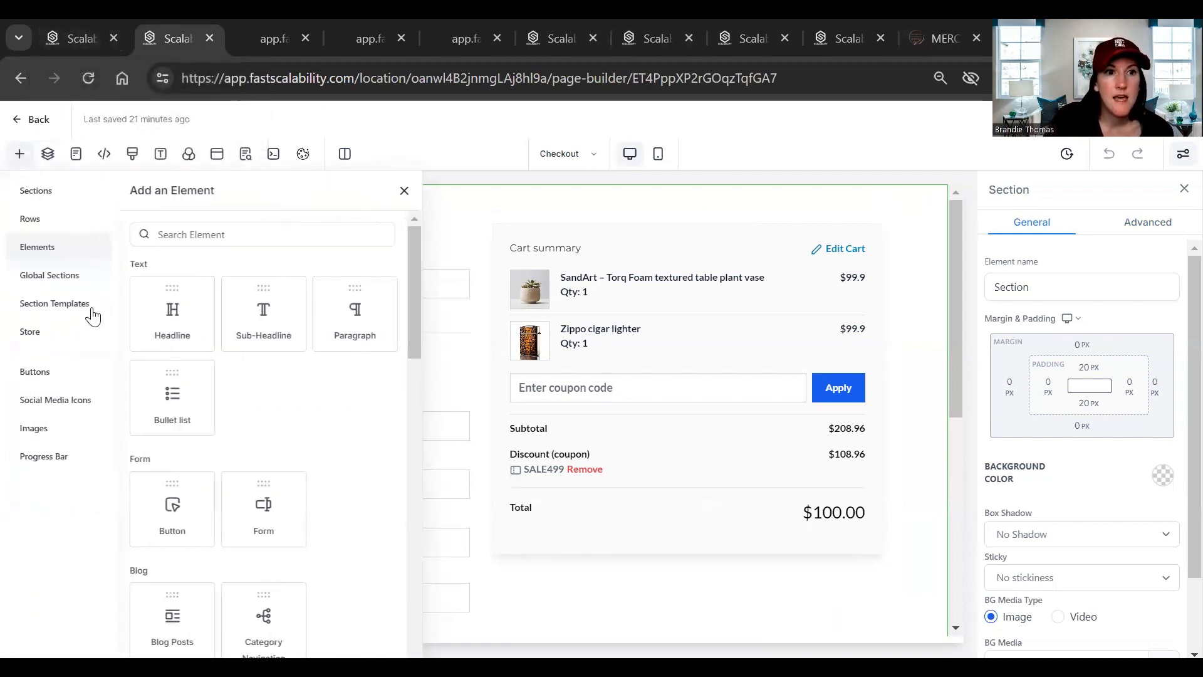
click(32, 337)
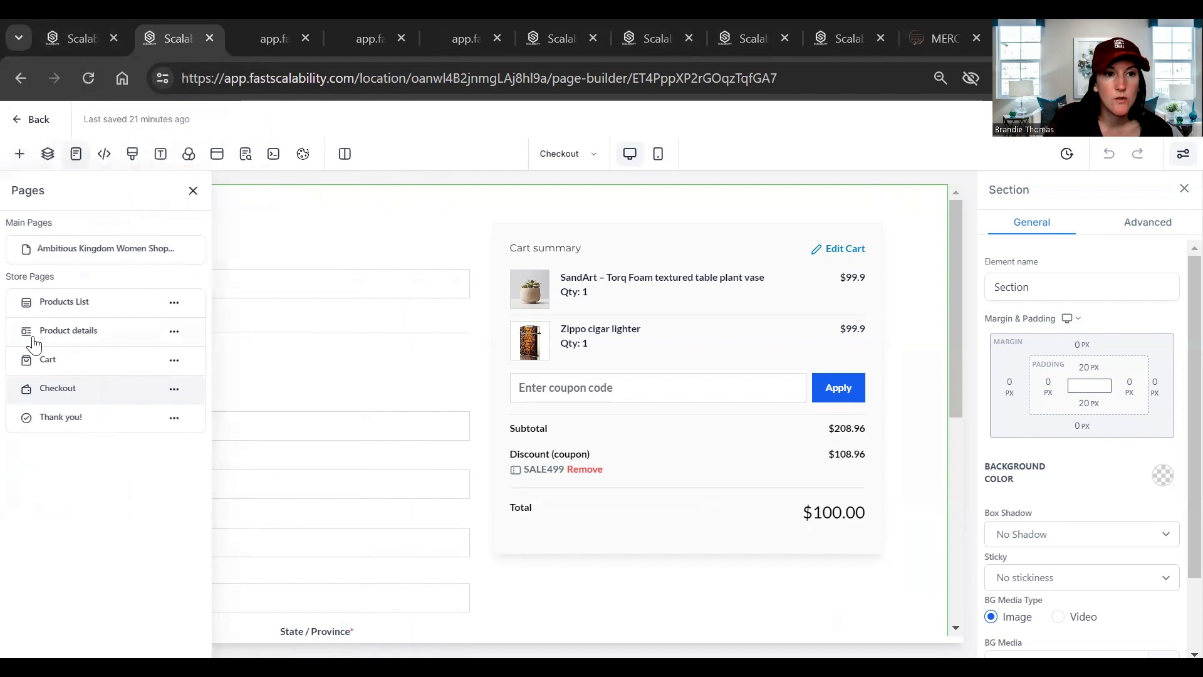
click(62, 420)
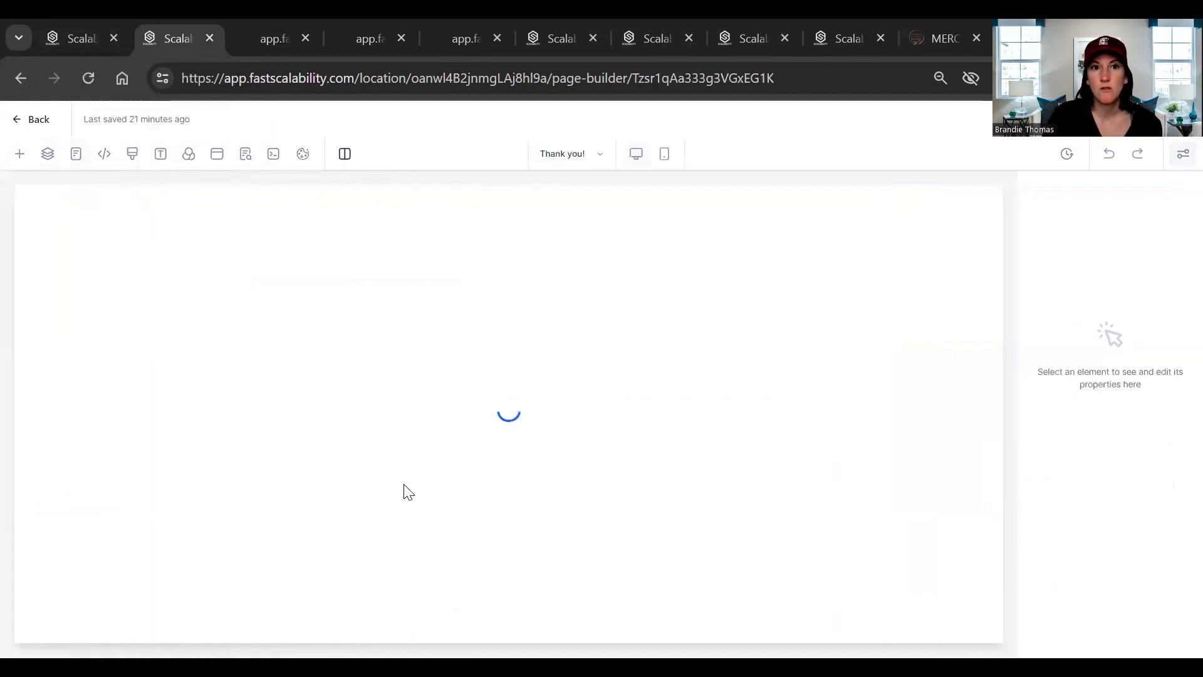
scroll(446, 398, down, 3)
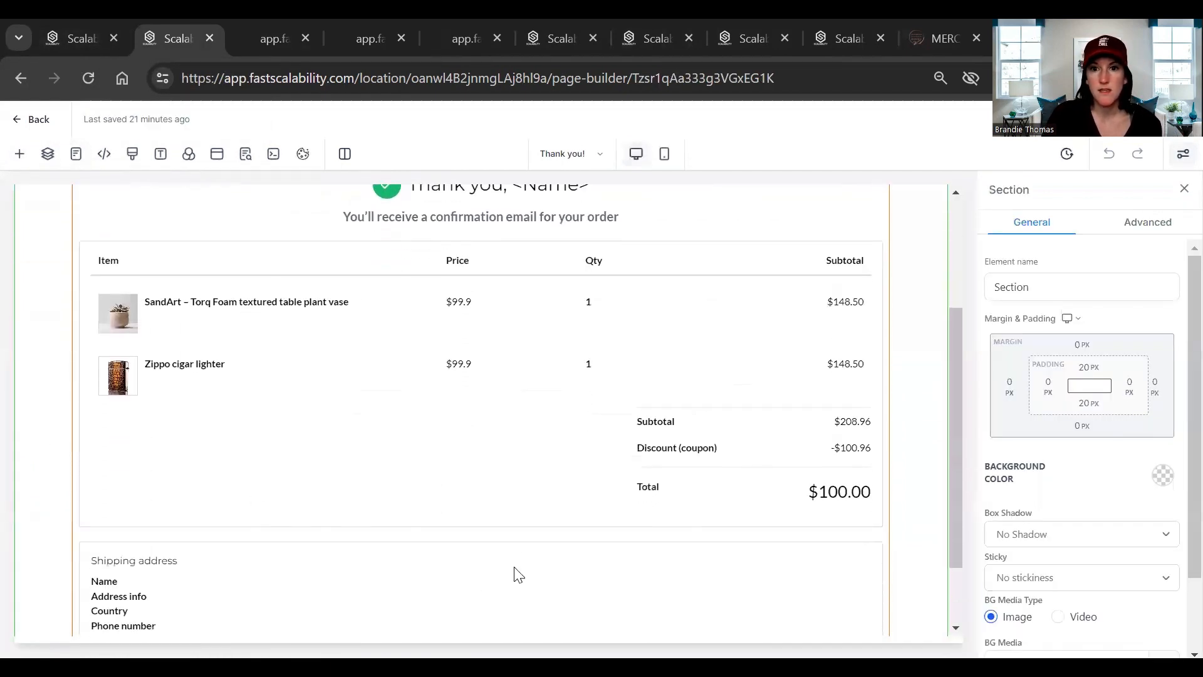
scroll(519, 545, down, 2)
scroll(486, 486, up, 5)
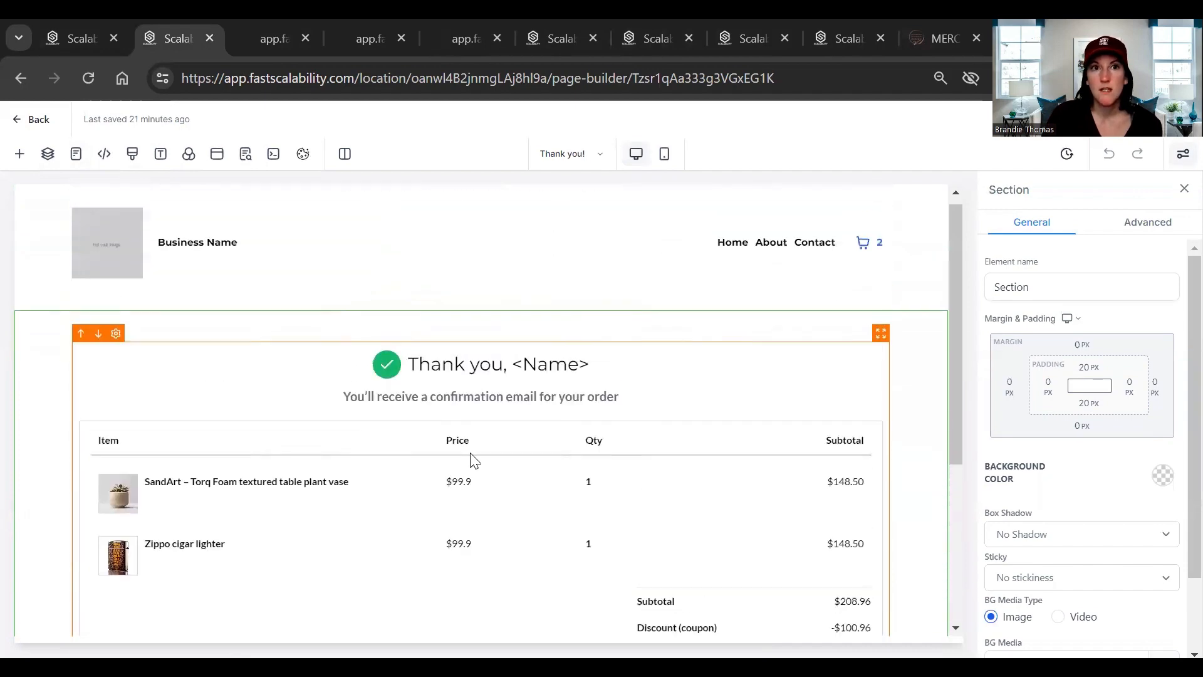
scroll(473, 461, down, 1)
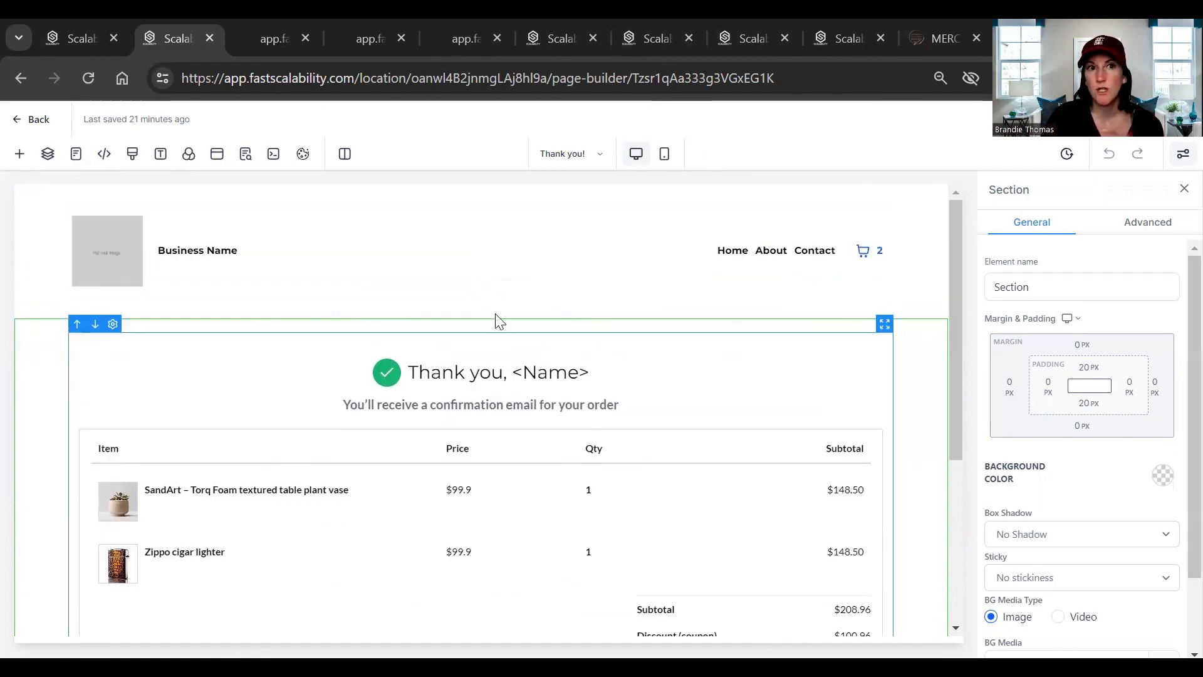
Step: Leave the page builder for the Automation workflow list, create a new workflow, and dismiss the re-entry notice
click(35, 118)
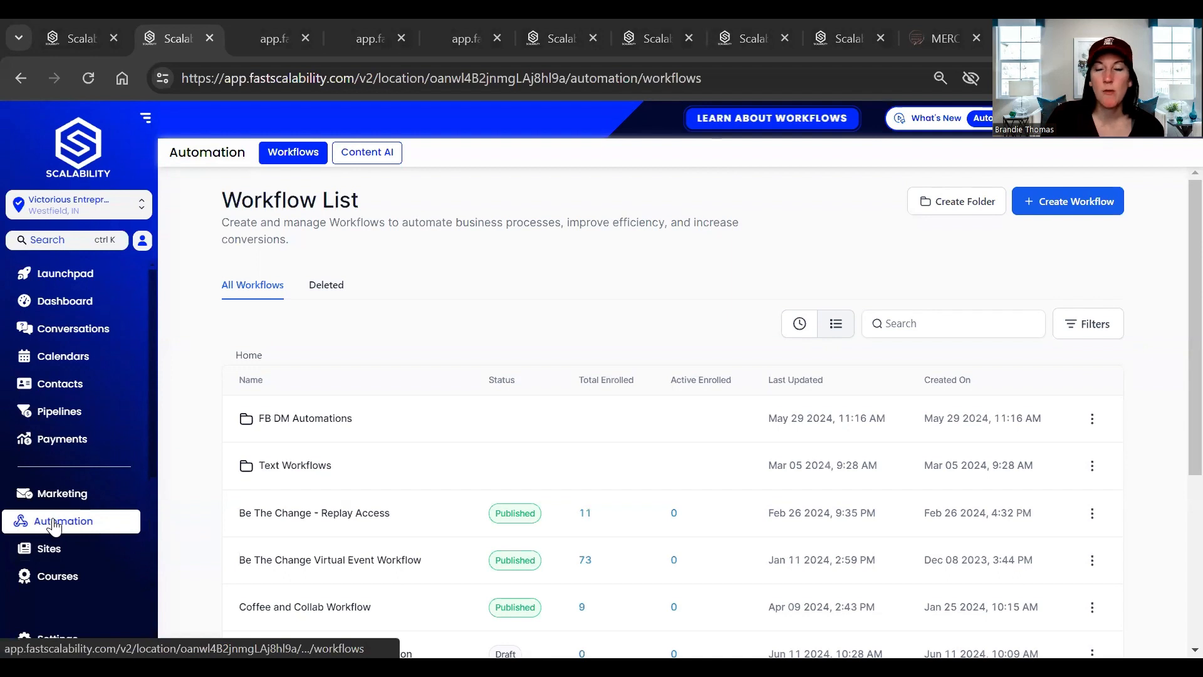
click(1040, 210)
click(905, 265)
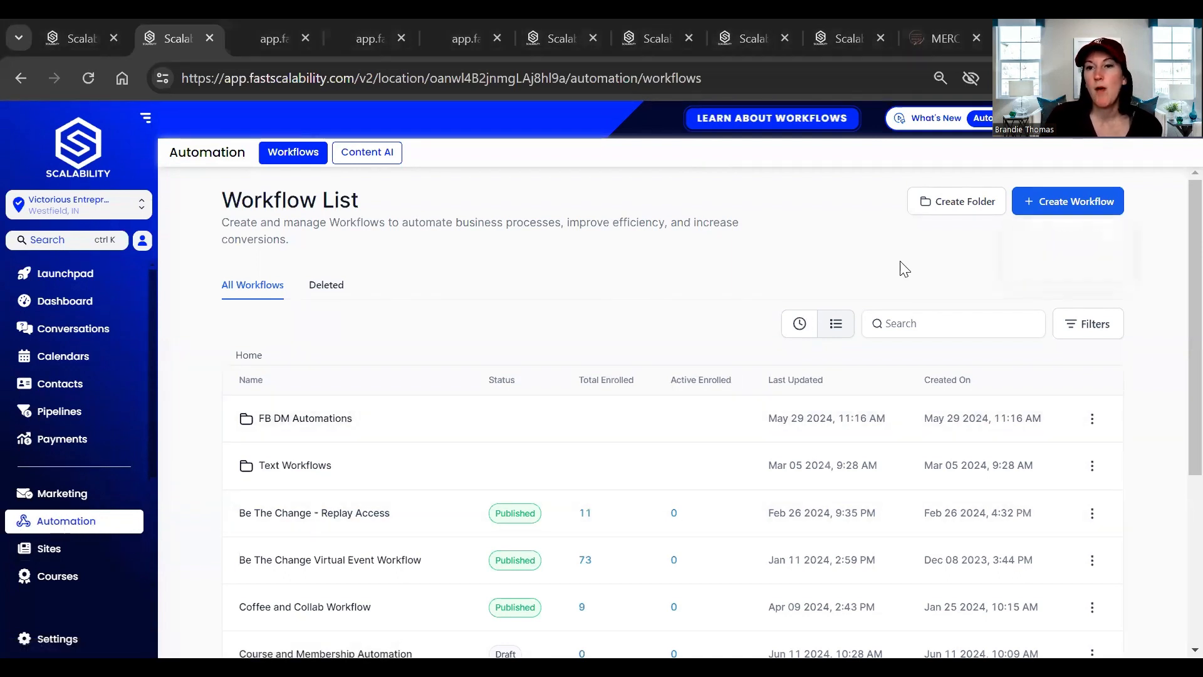
click(1058, 206)
click(1068, 272)
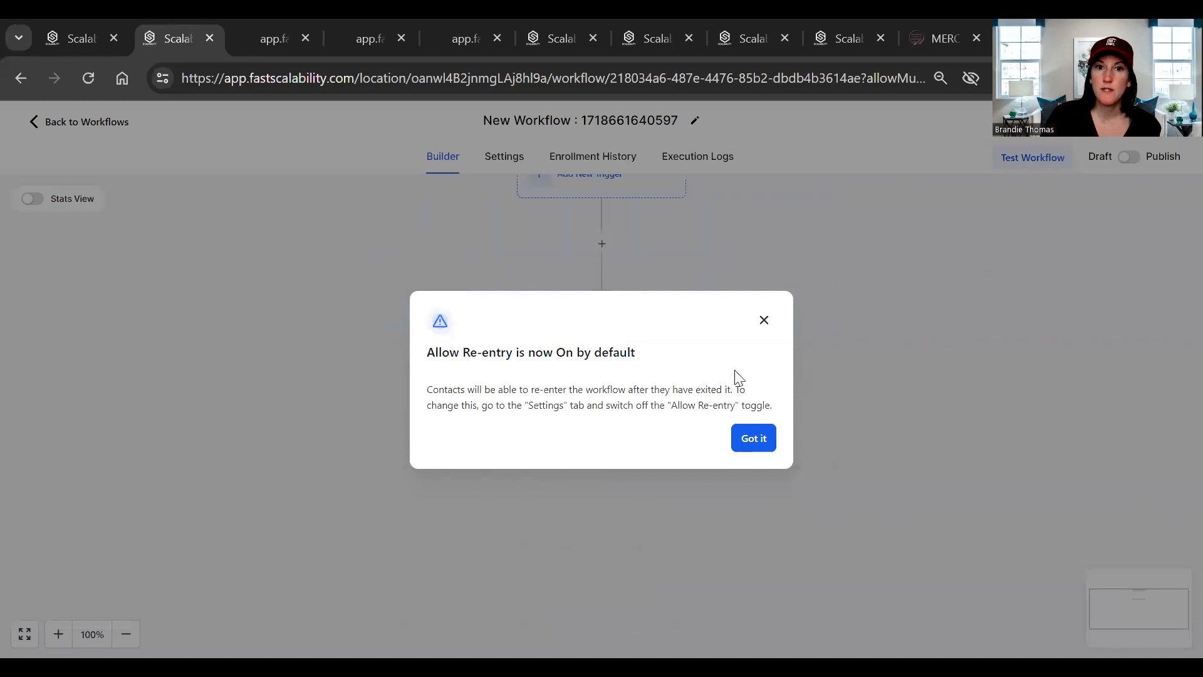
click(763, 321)
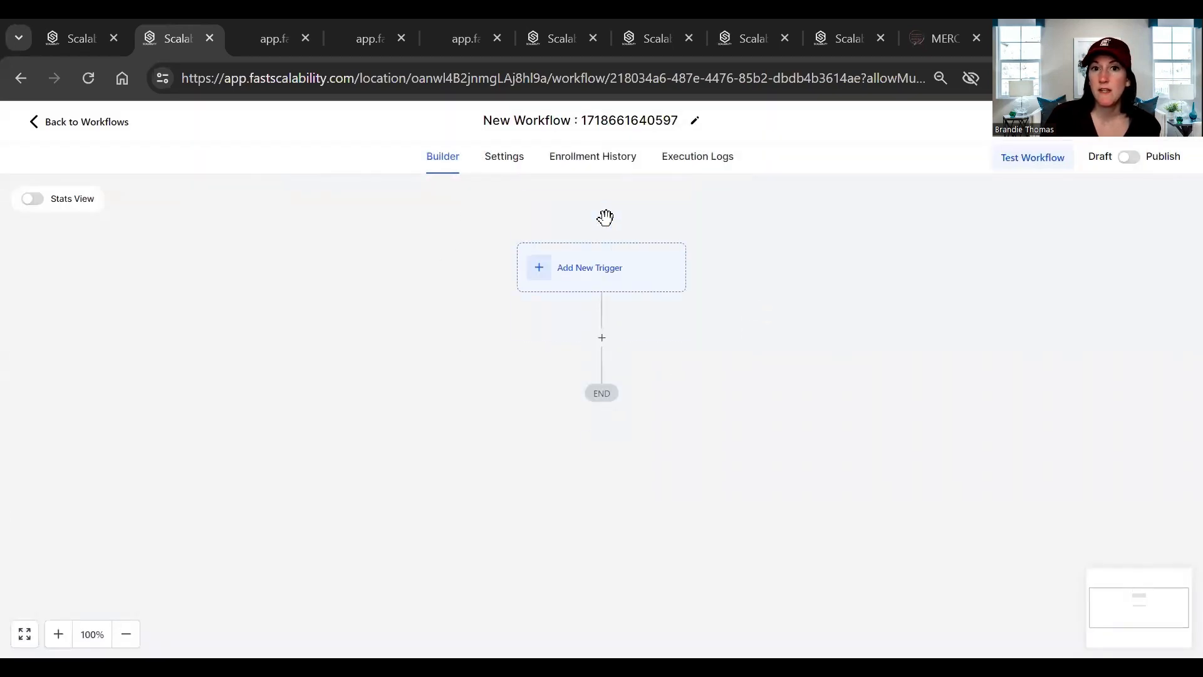
Step: Search the workflow triggers for "order" and choose Order Submitted as the workflow's first trigger
click(576, 332)
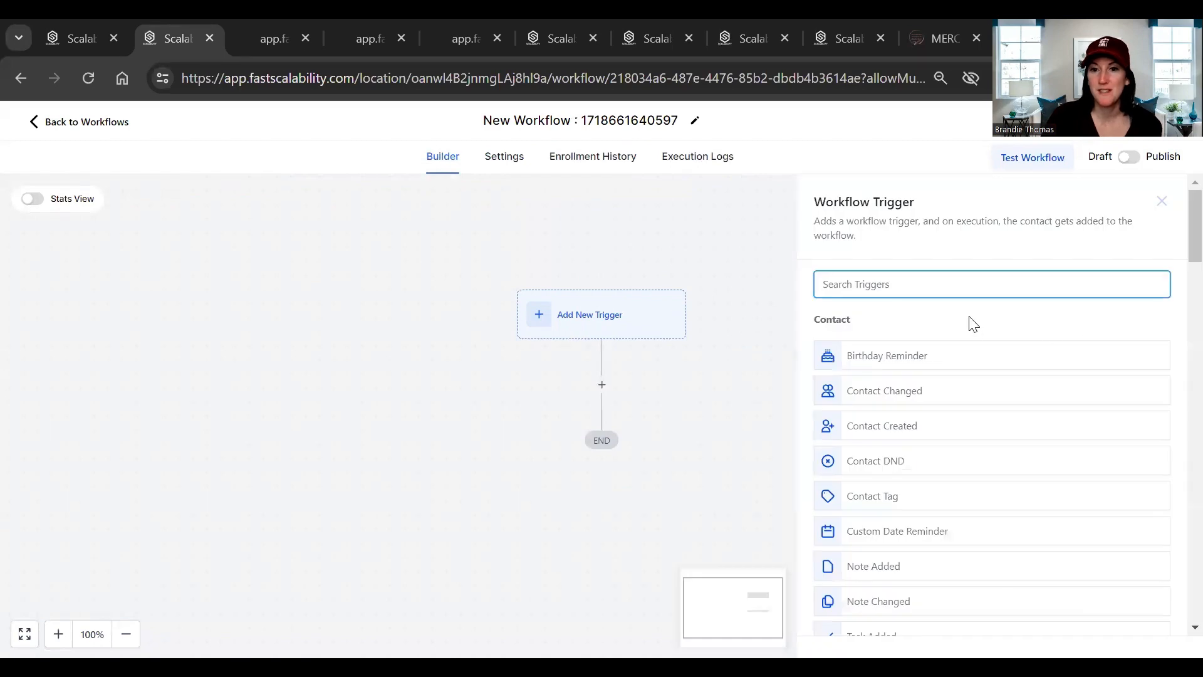
text(order)
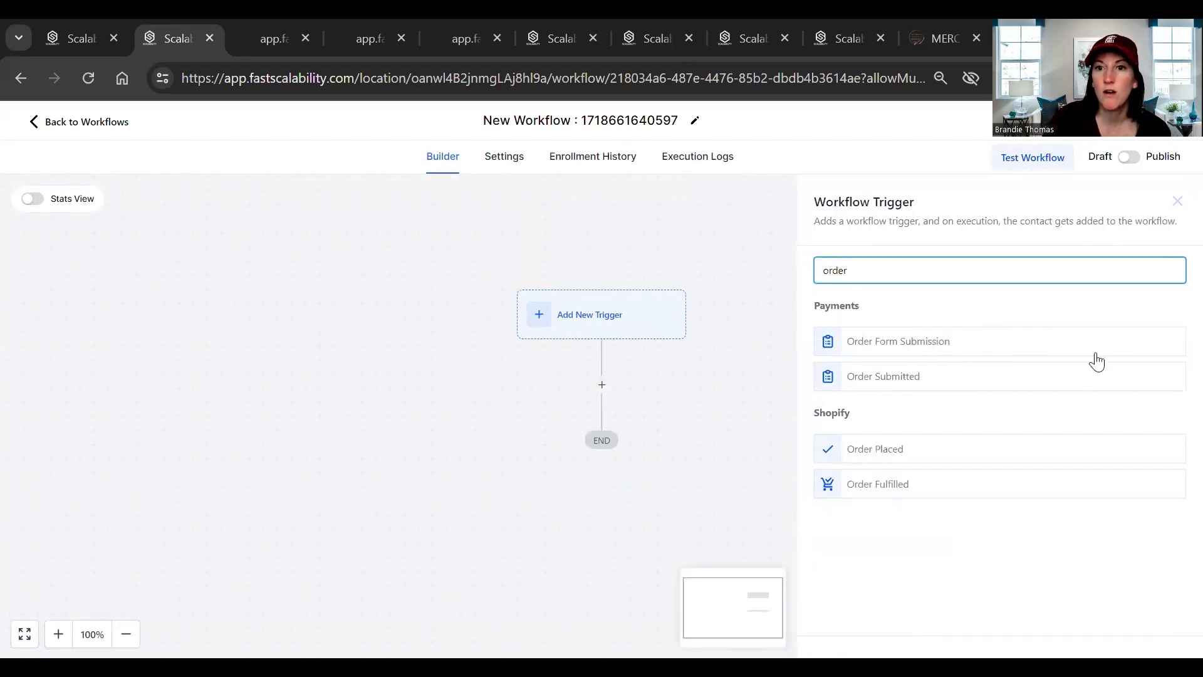
click(860, 384)
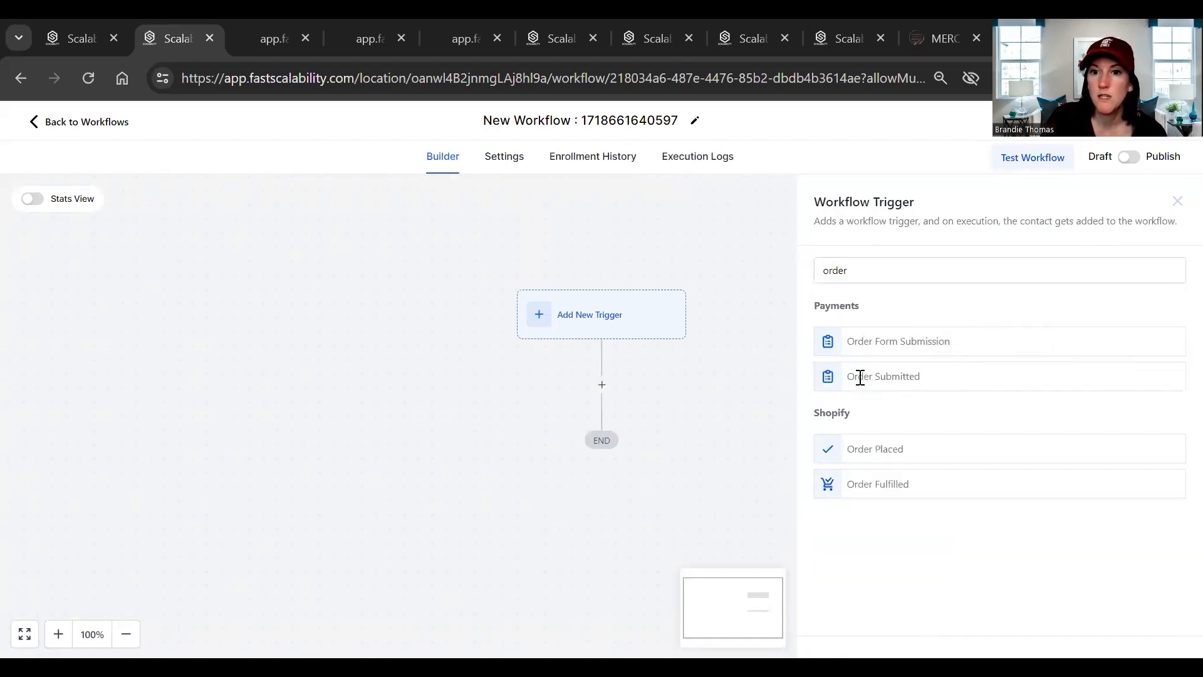
click(618, 426)
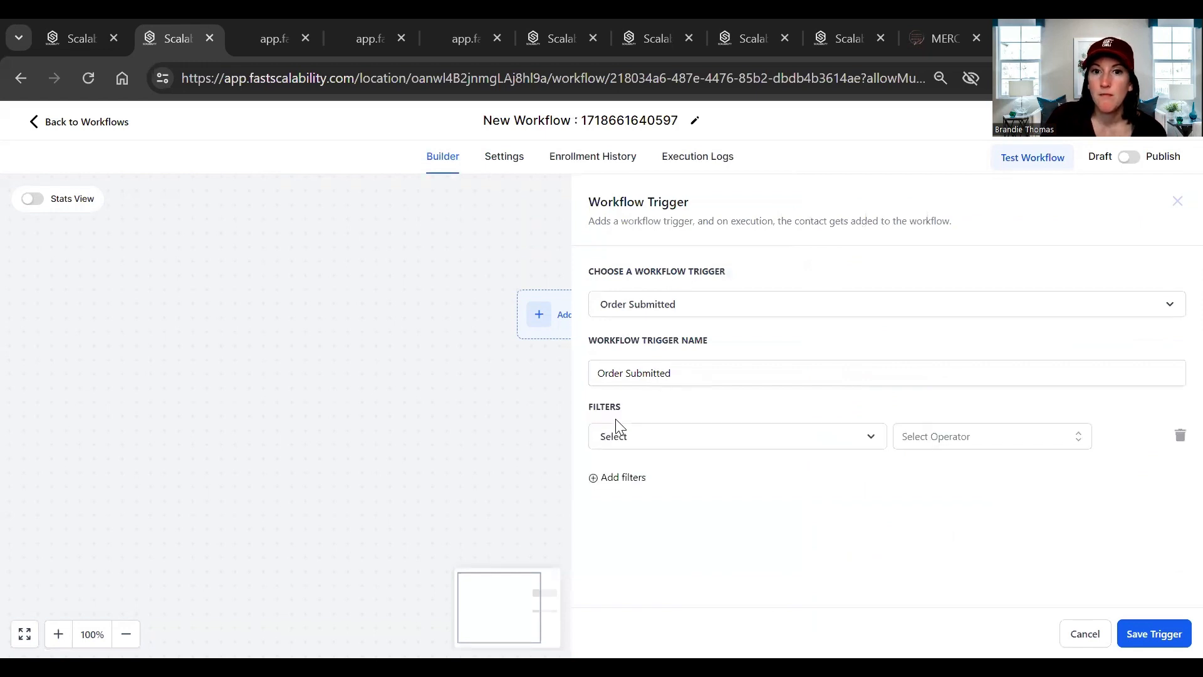
click(669, 441)
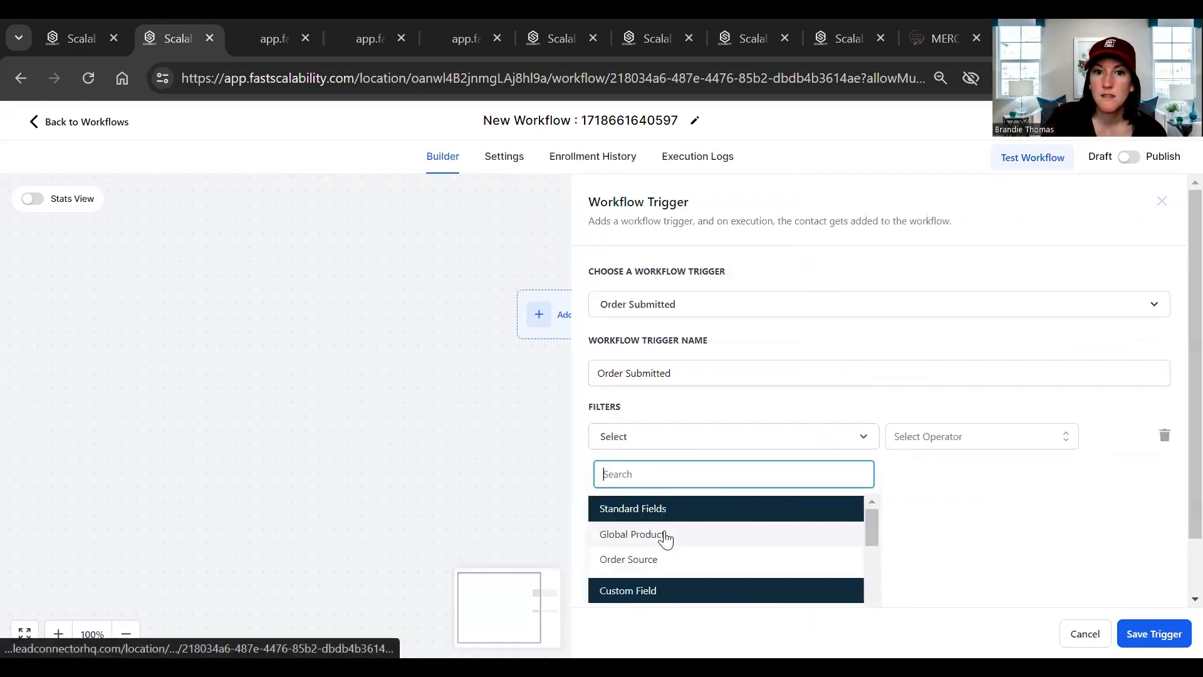
click(658, 560)
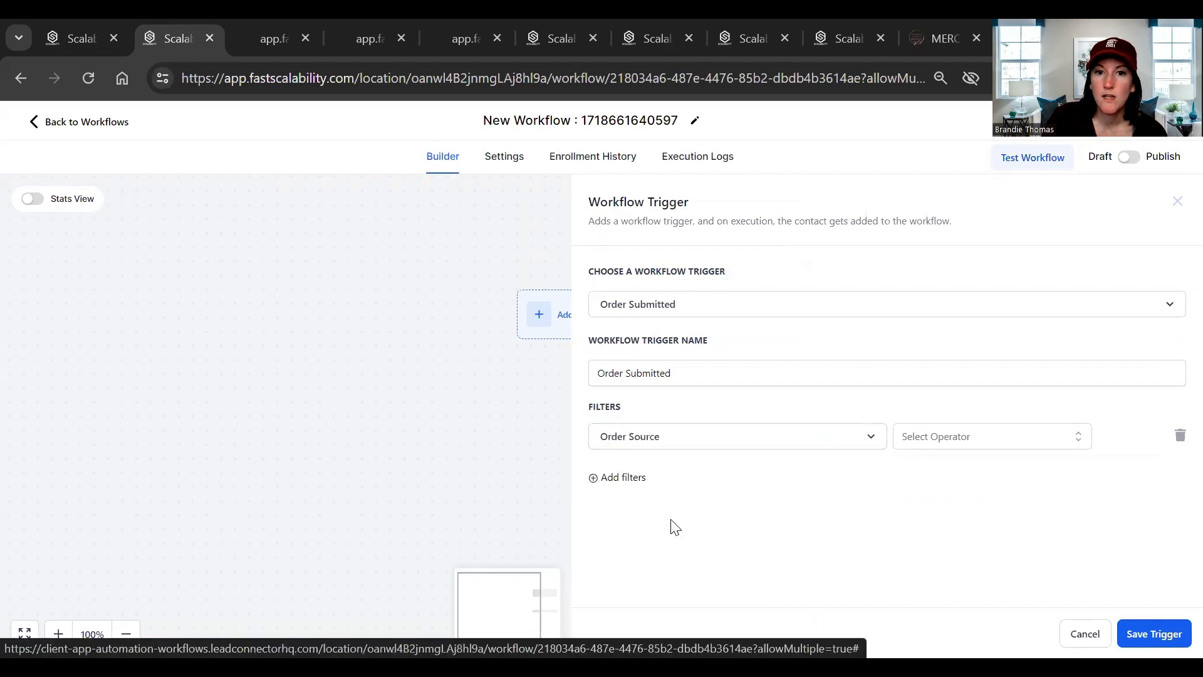
click(1001, 449)
Step: Filter the first Order Submitted trigger to Global Product Is Fervent Prayer Journal and save the trigger
click(695, 443)
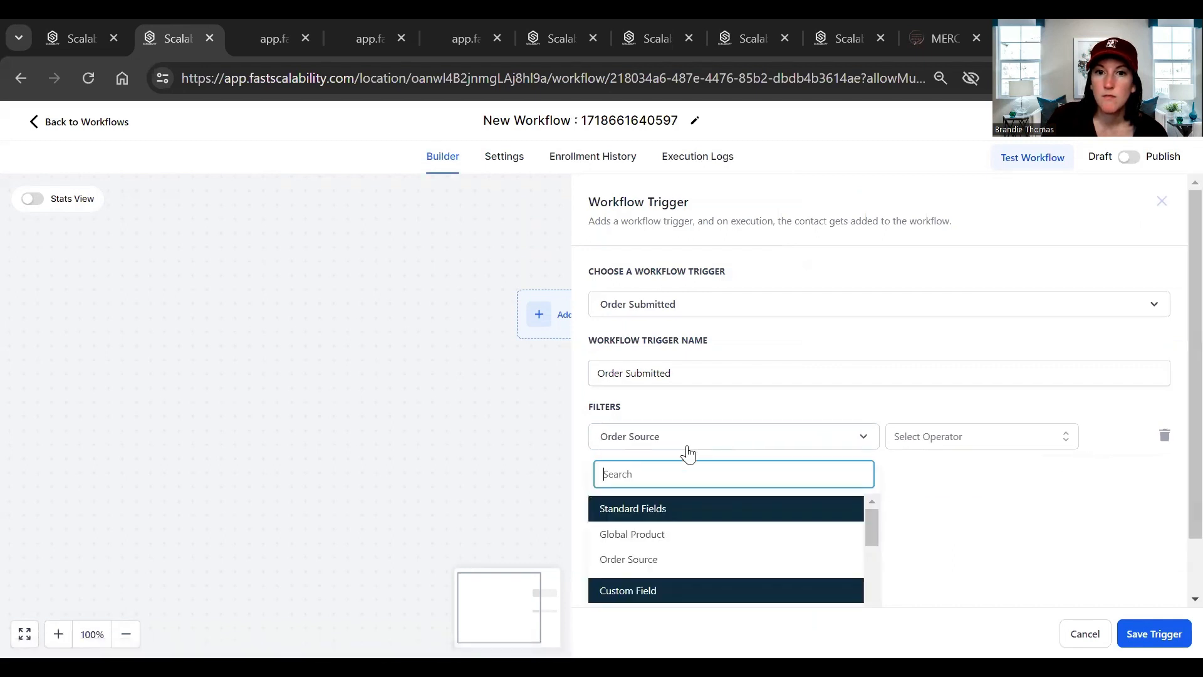
click(647, 536)
click(951, 441)
click(945, 469)
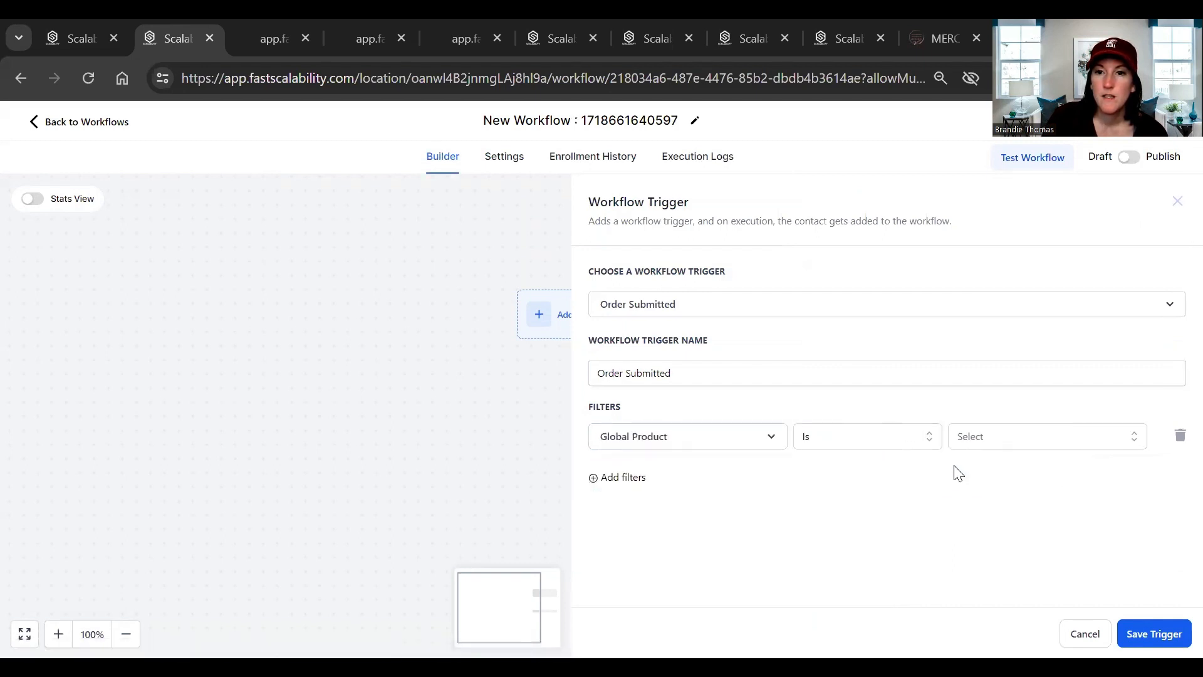
click(1079, 446)
click(1024, 501)
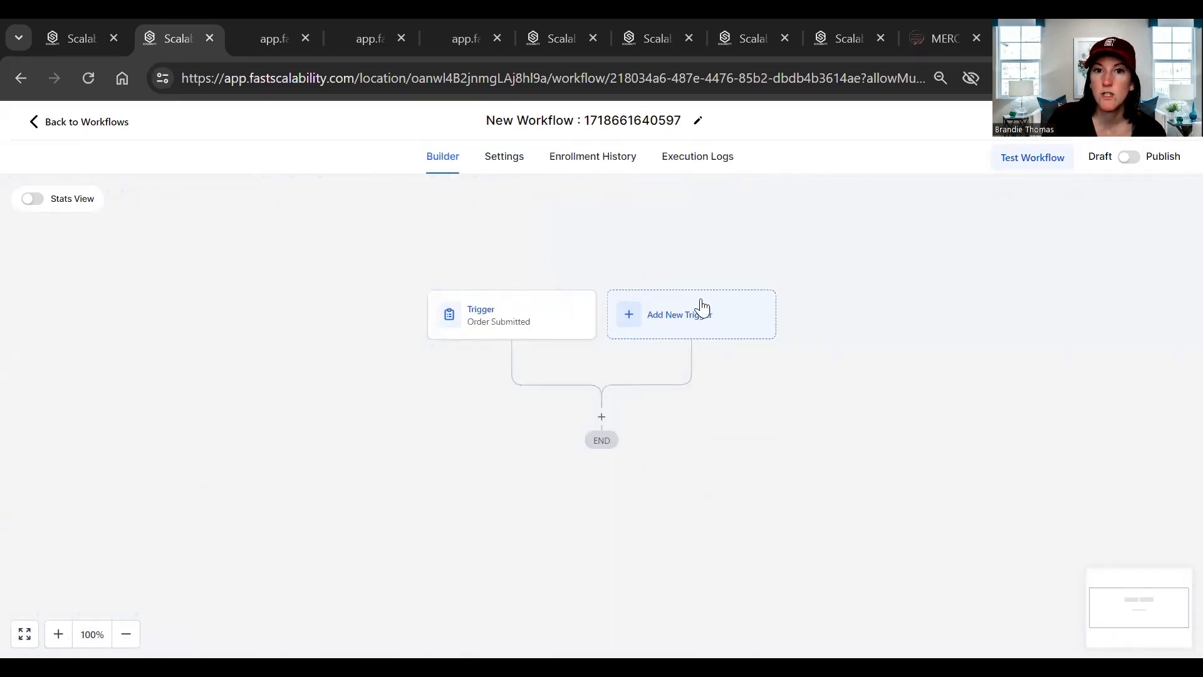
Step: Add a second workflow trigger by searching for "order" and choosing Order Submitted
click(699, 326)
click(843, 282)
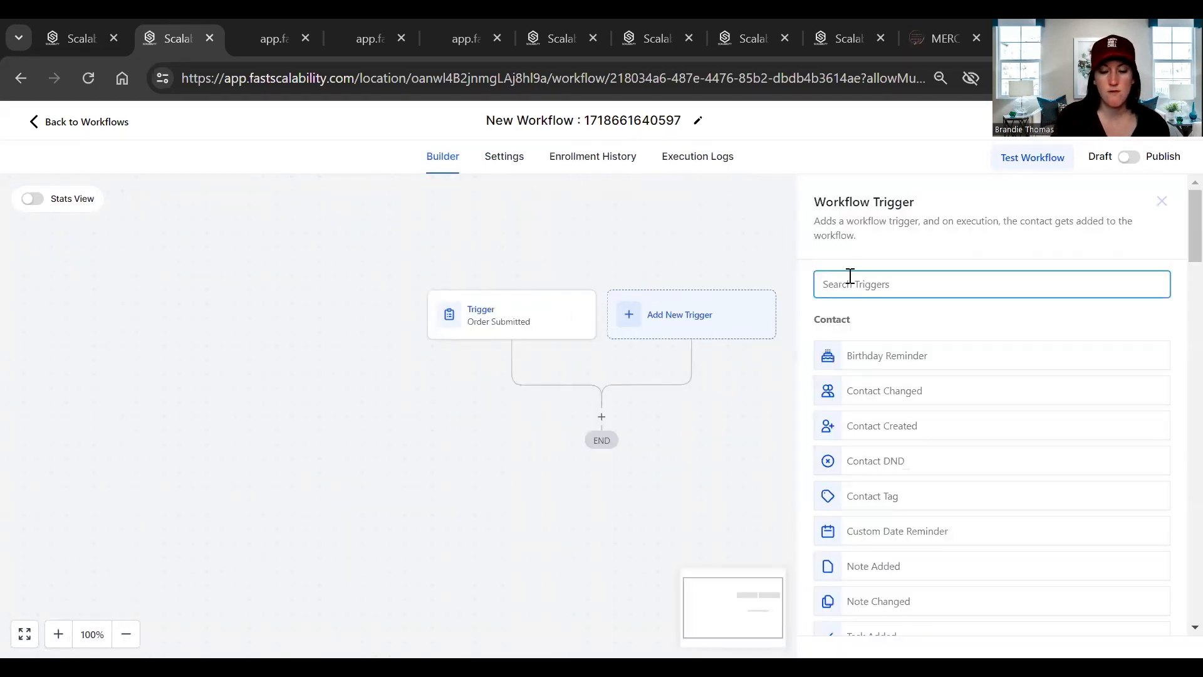
click(850, 276)
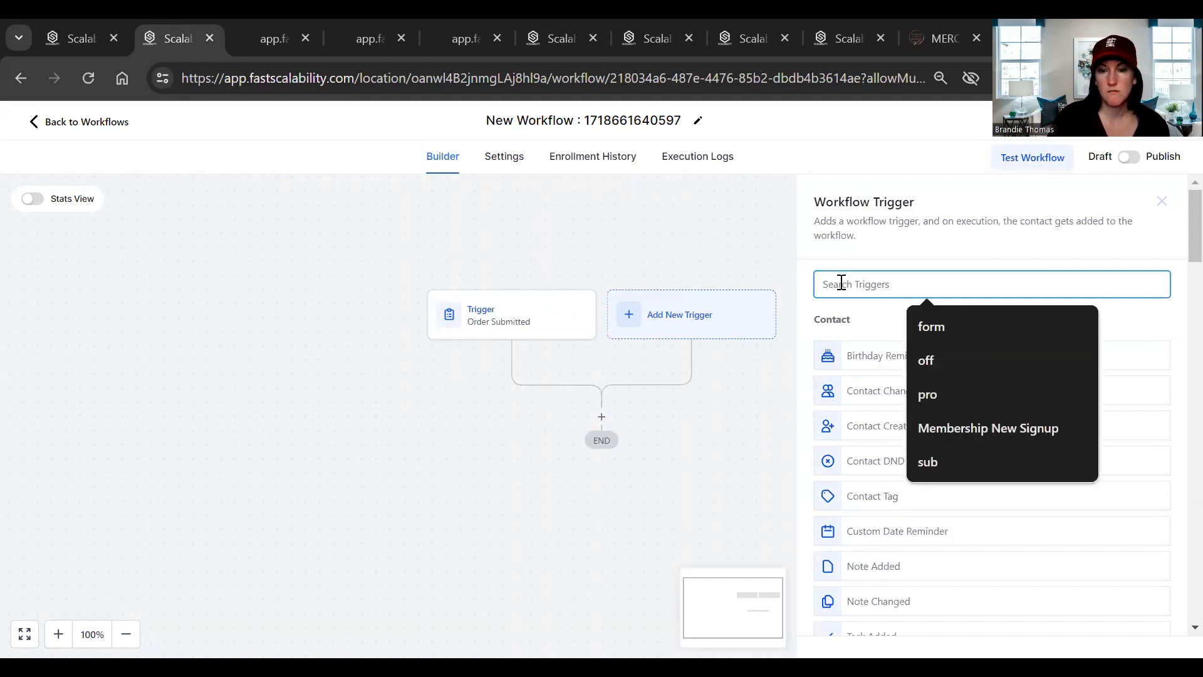
text(order)
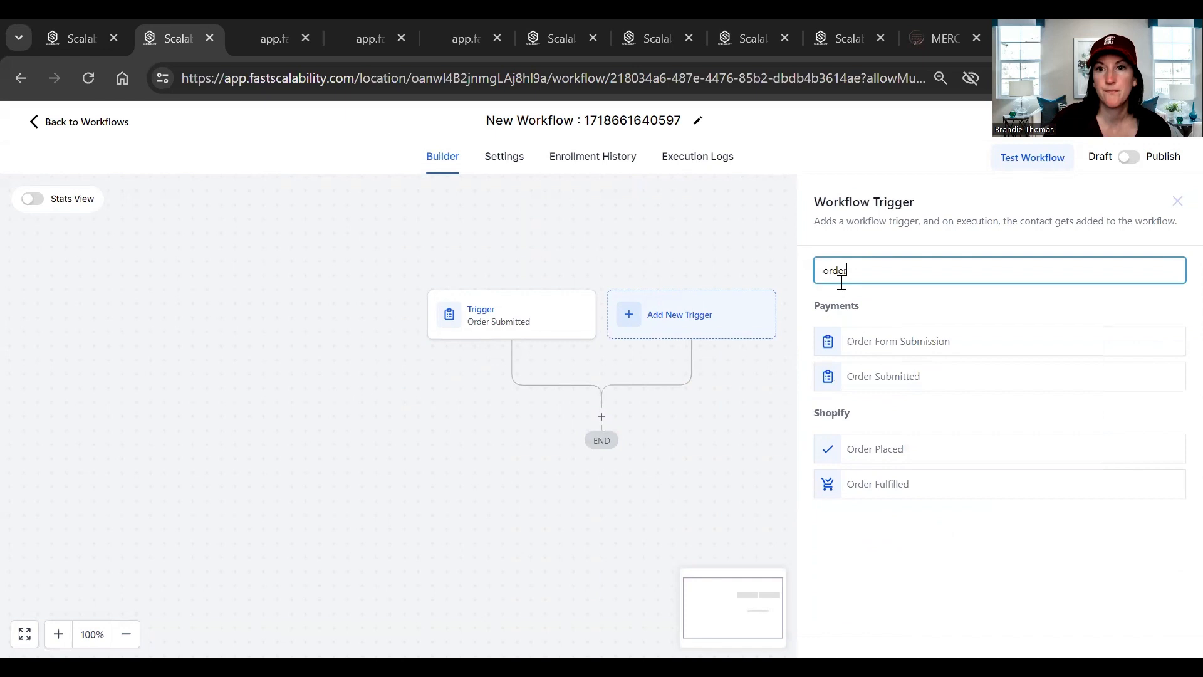
click(910, 376)
click(636, 426)
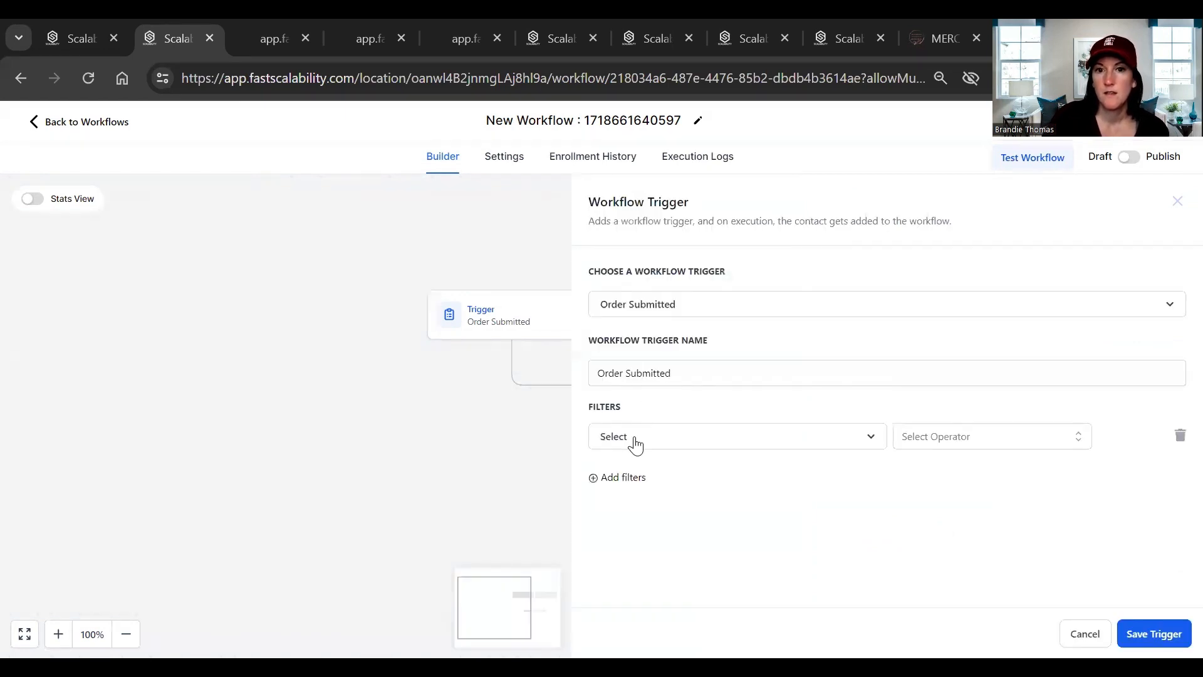
Step: Filter the second Order Submitted trigger to Global Product Is Rise to Your Purpose Devotinal and save the trigger
click(634, 440)
click(644, 534)
click(975, 436)
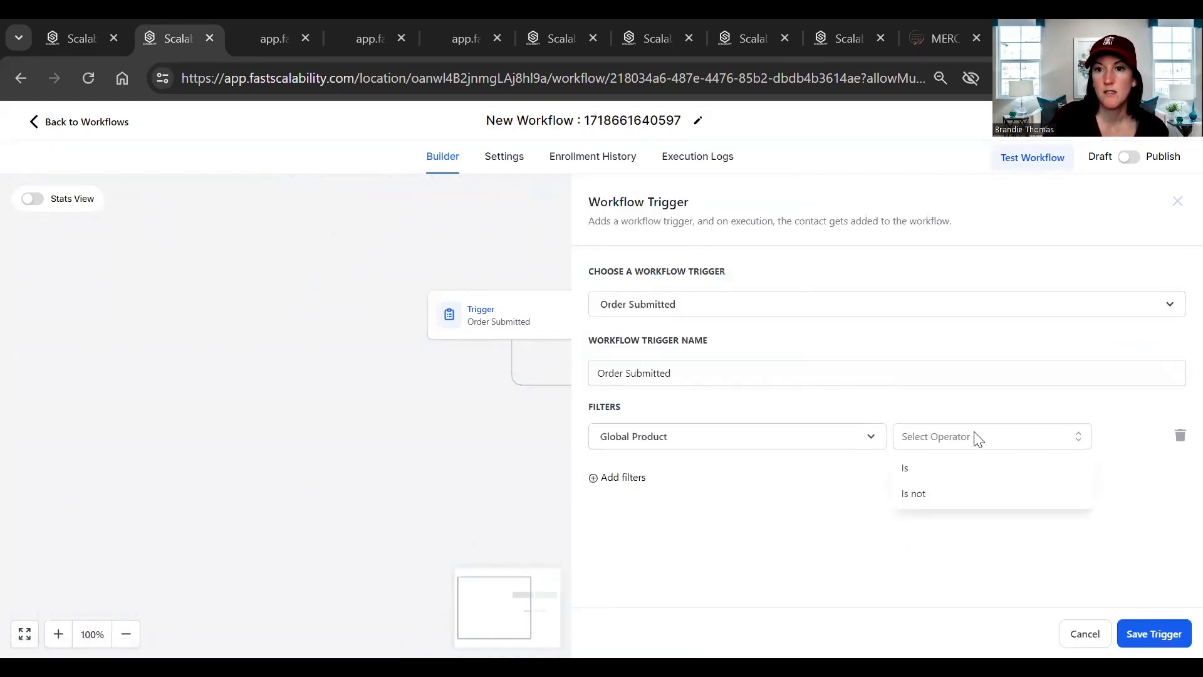
click(936, 469)
click(1116, 439)
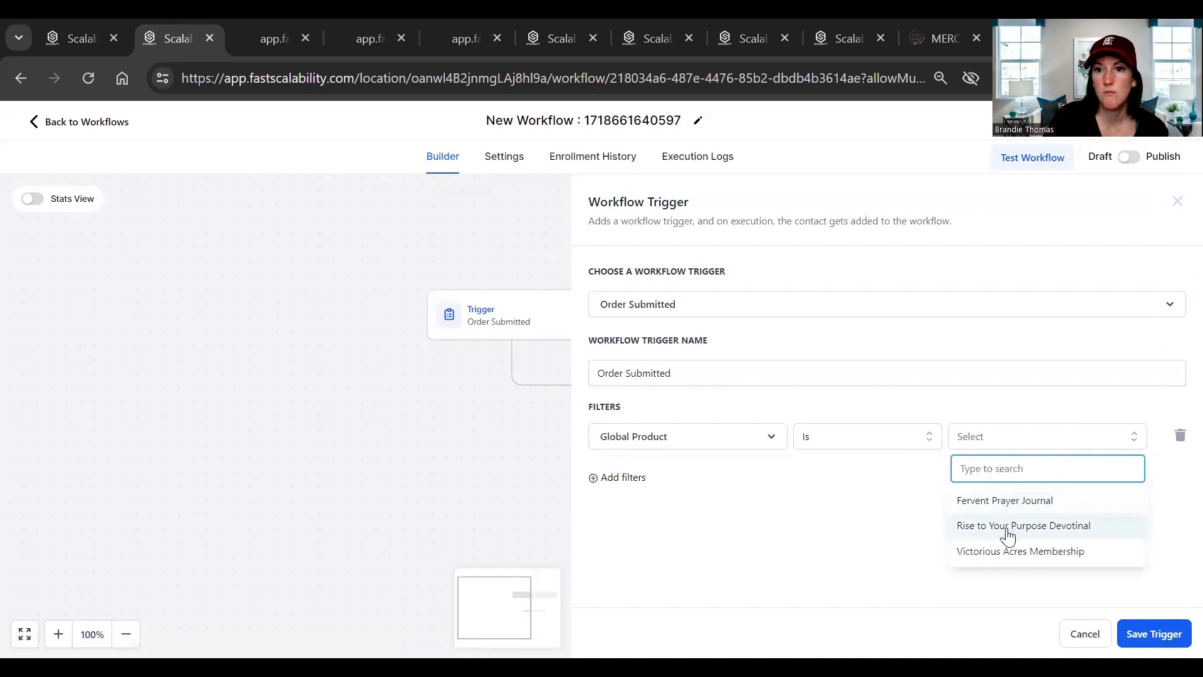
click(1008, 526)
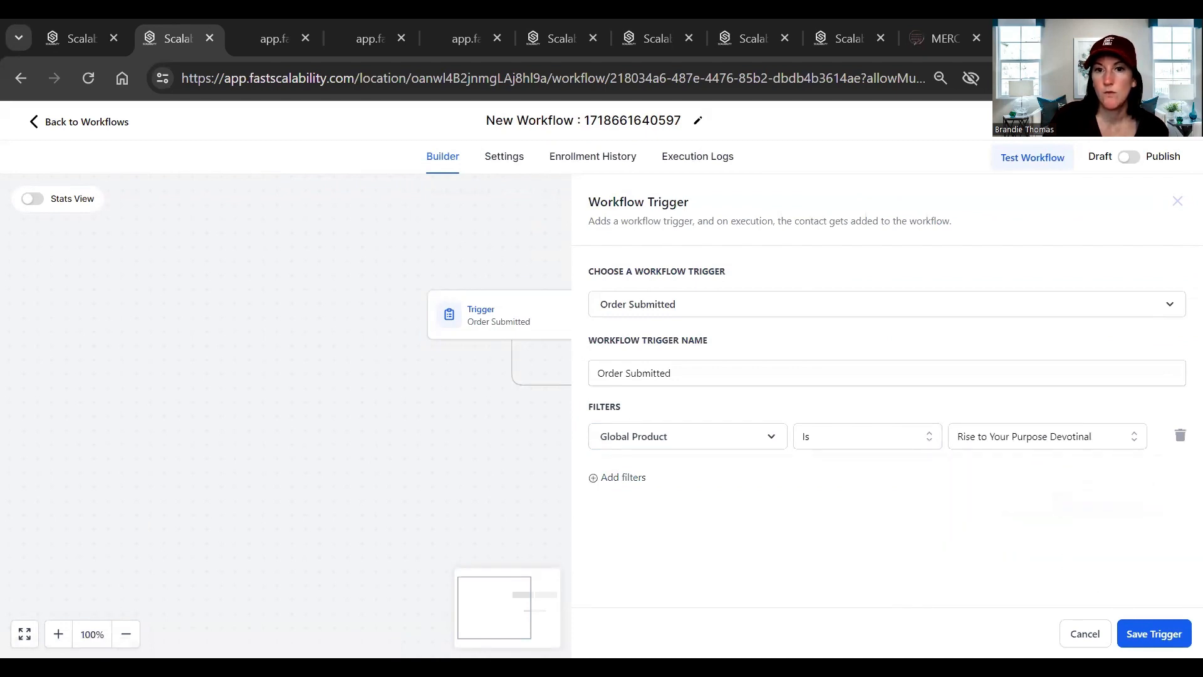
click(1154, 633)
Step: Search the workflow actions for "intern", choose Send Internal Notification, and set its type of notification to Email
click(602, 417)
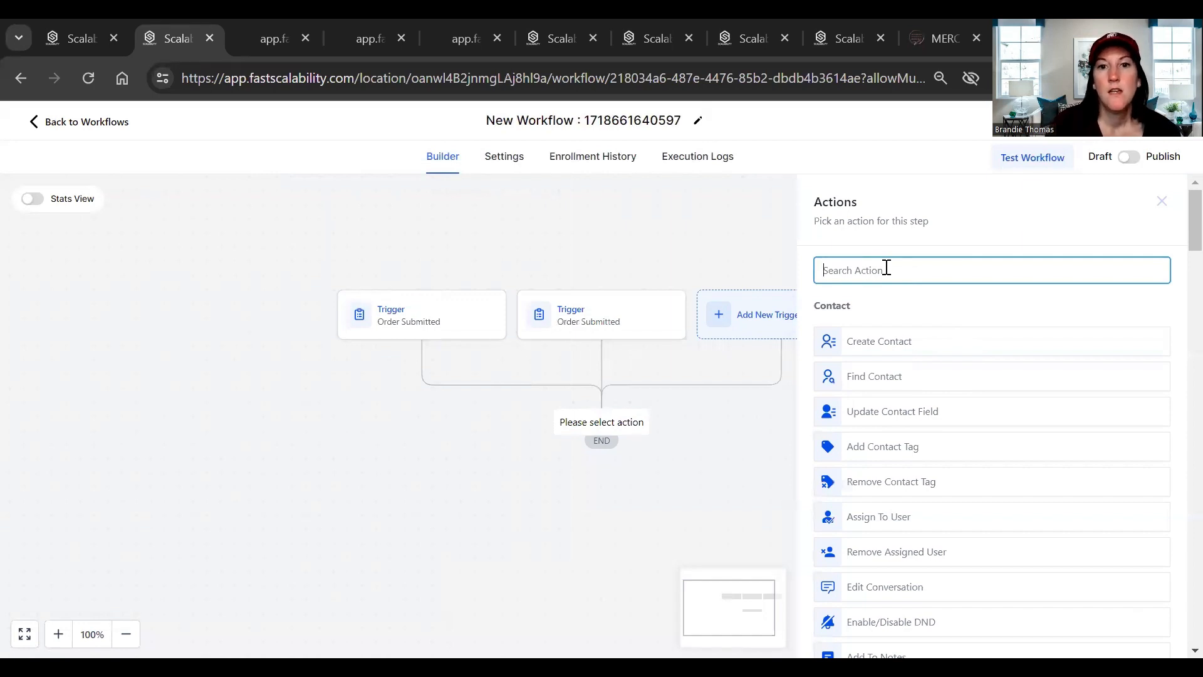
text(intern)
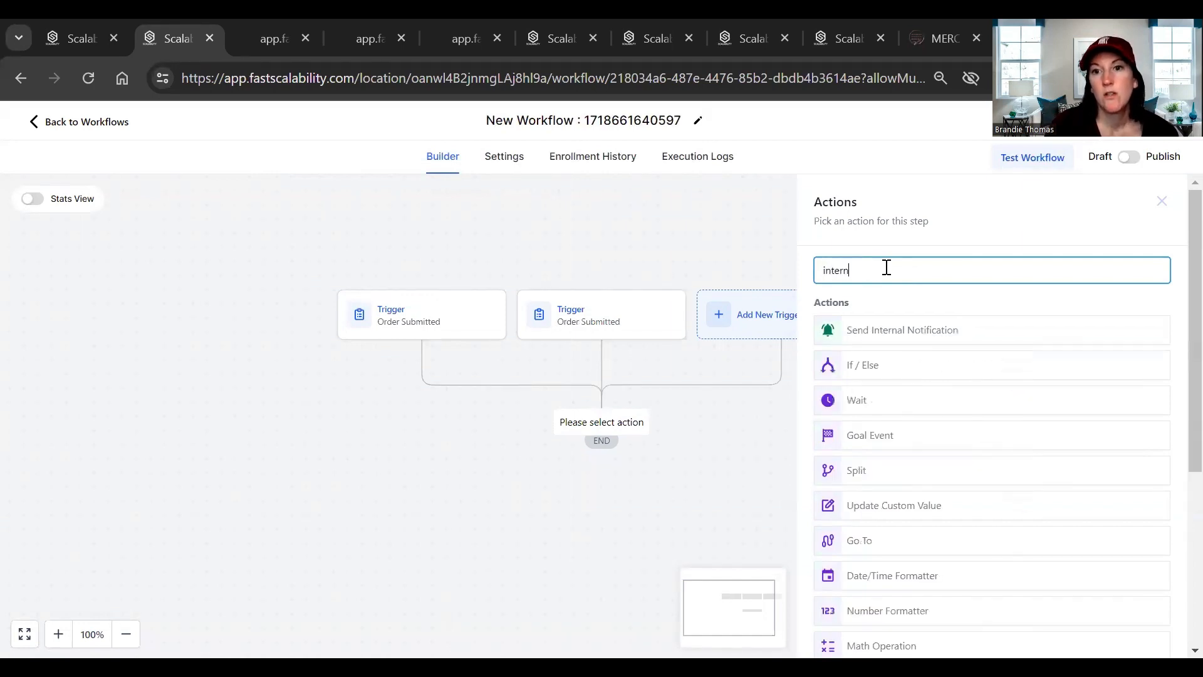
click(924, 330)
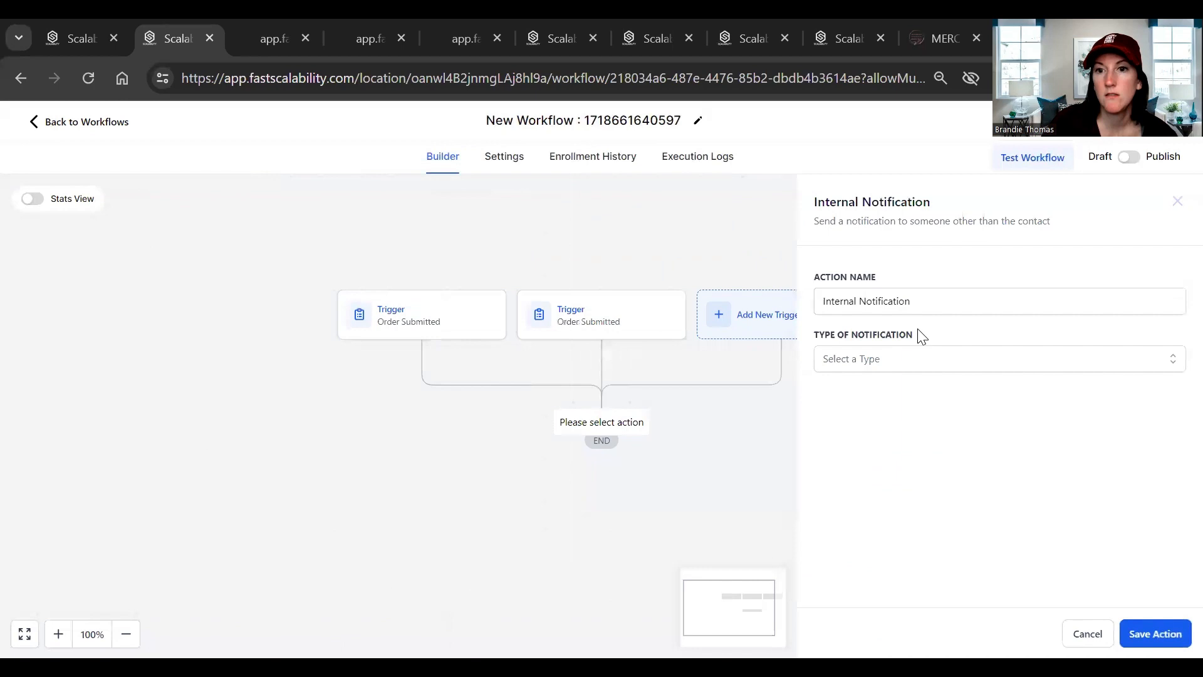
click(876, 366)
click(853, 402)
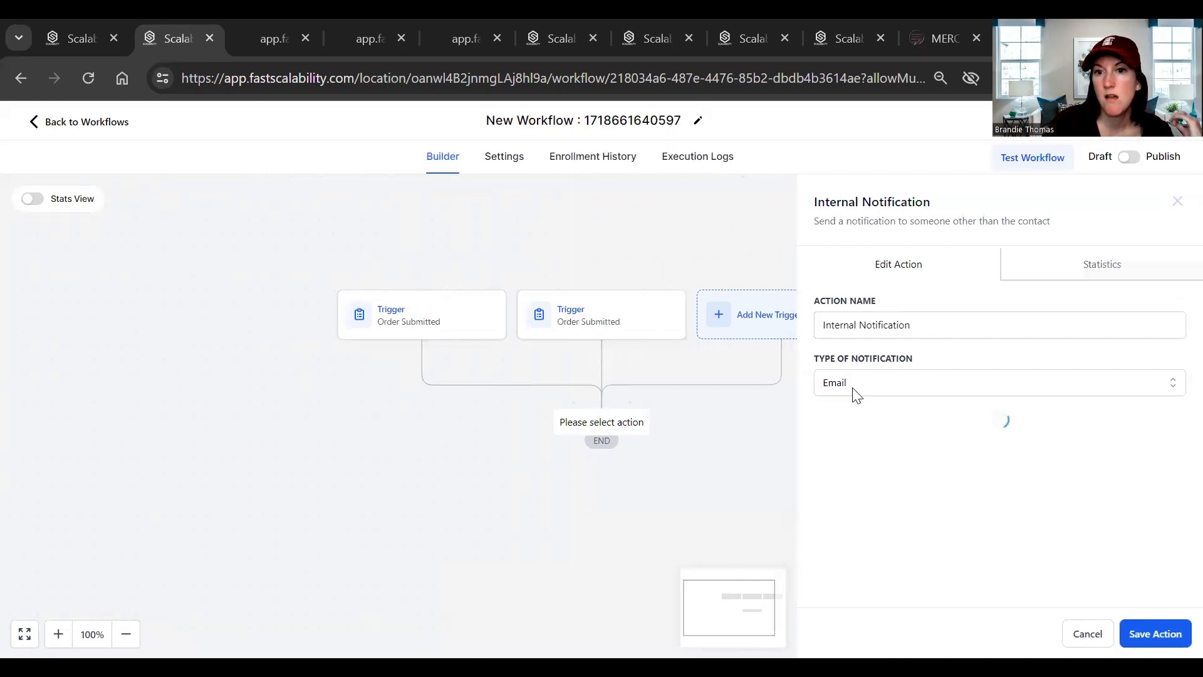
click(881, 386)
click(848, 414)
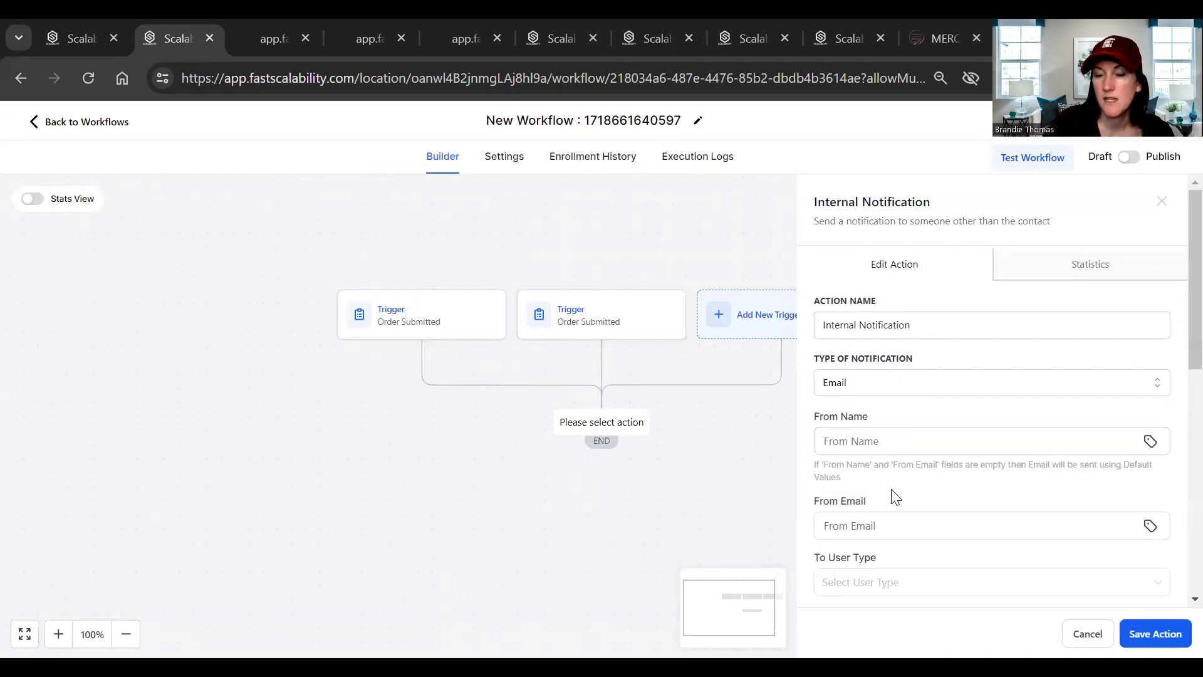
Step: Look over the email notification's sender, recipient, subject, template and message fields, and leave the workflow for the workflows list
scroll(900, 480, down, 5)
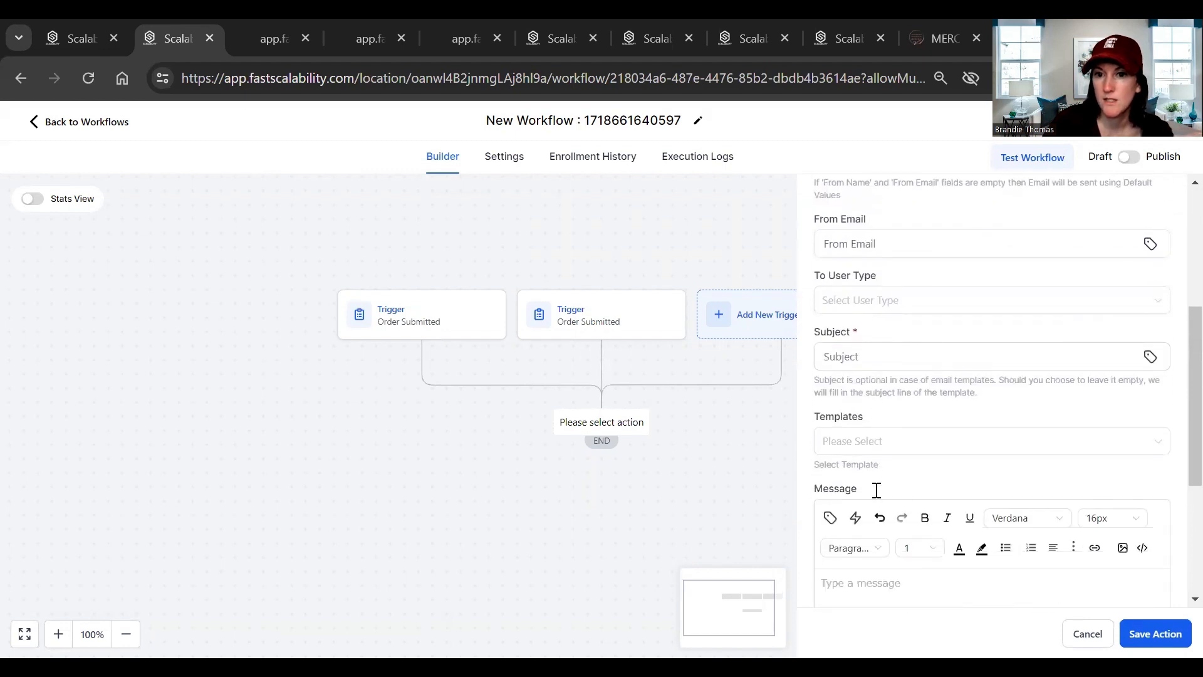
scroll(974, 581, down, 4)
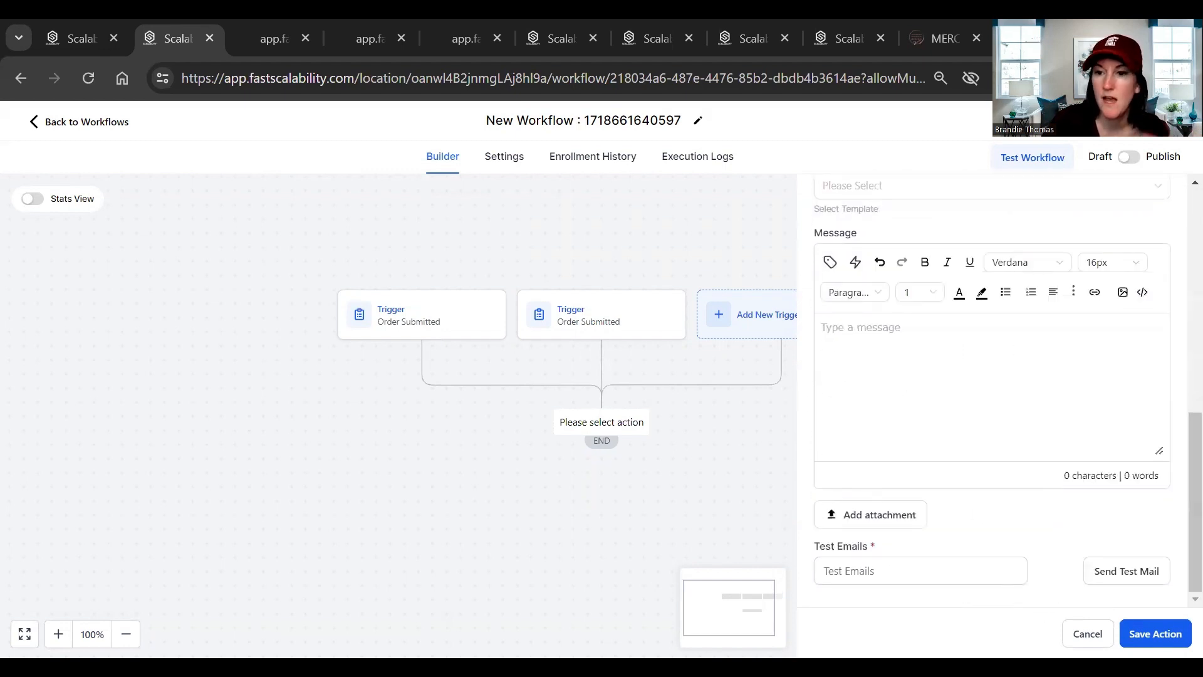
click(694, 545)
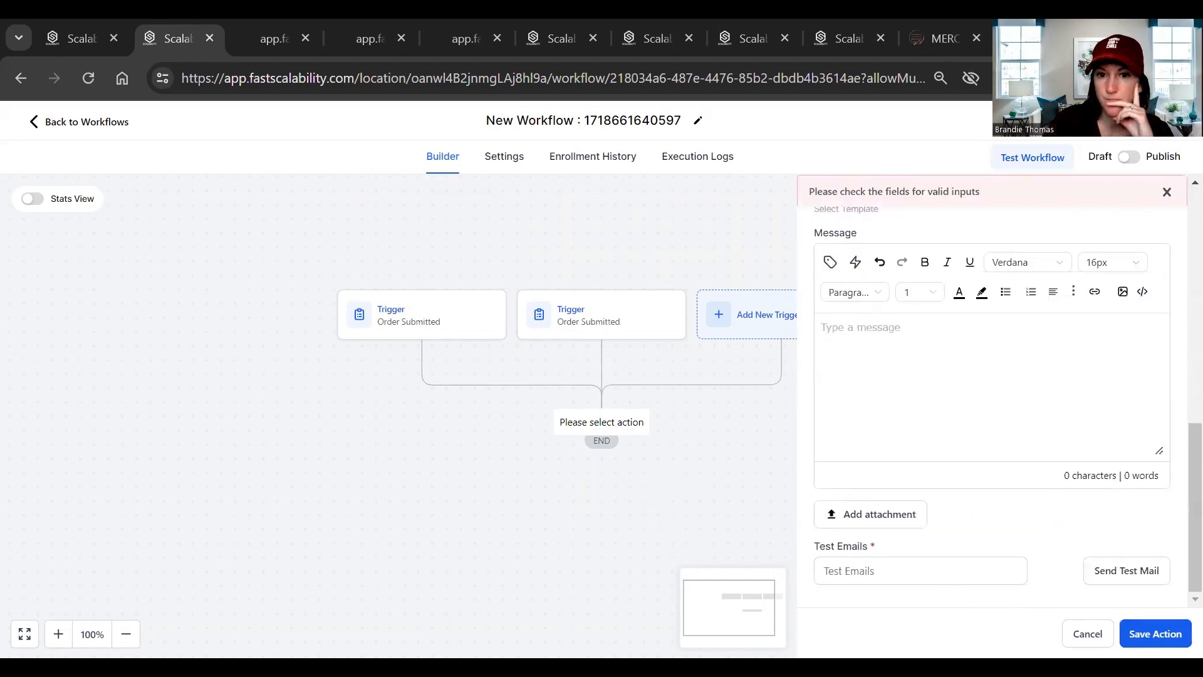
click(591, 522)
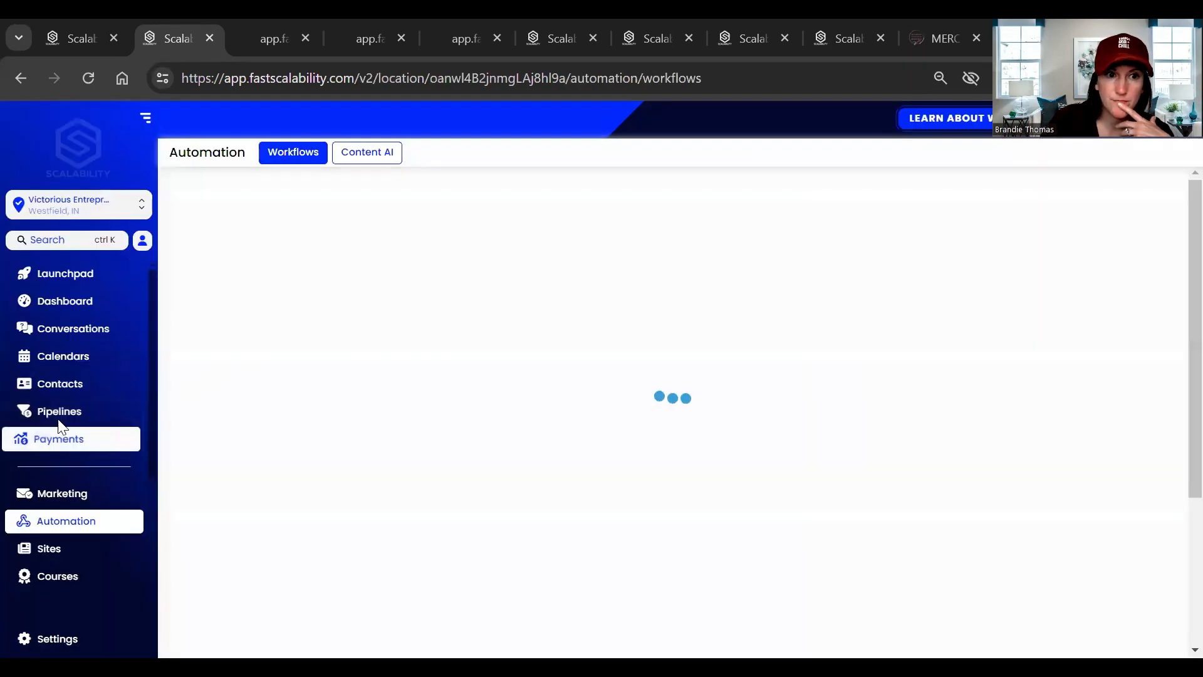
Step: Open the receipt settings for payments and turn on automatic sales receipts
click(55, 446)
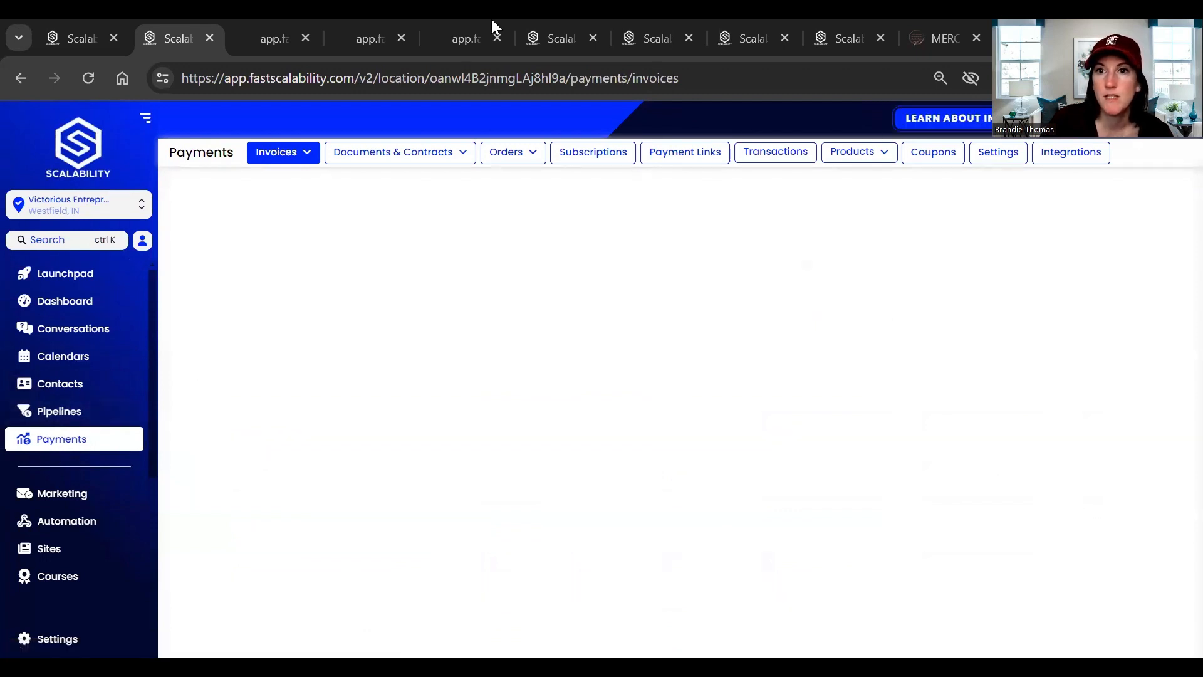
click(996, 163)
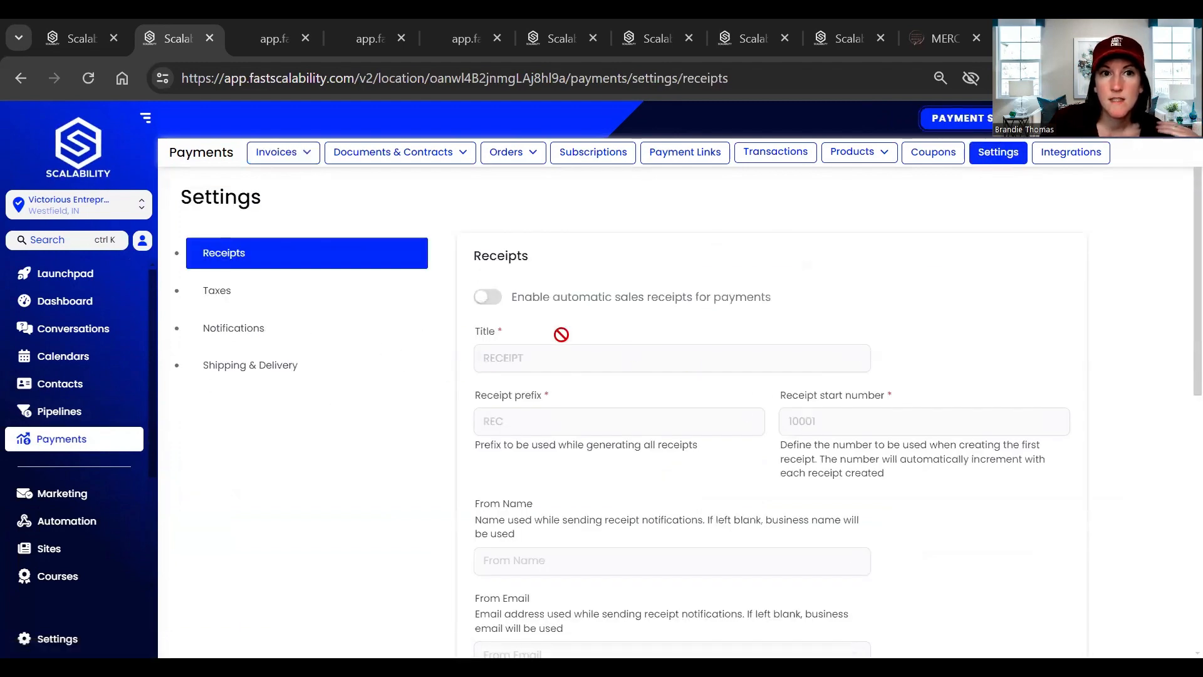
click(490, 297)
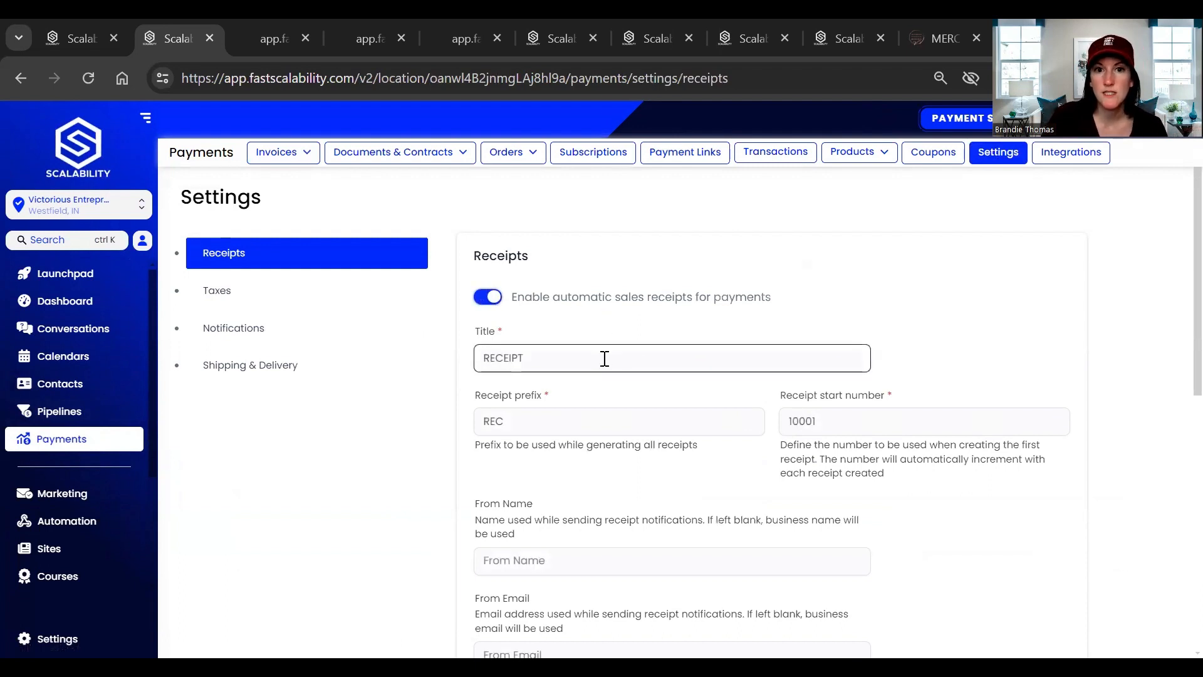
Step: Examine the receipt options, including title, prefix, start number, From Name, From Email, subject, email template and notes
scroll(605, 355, down, 2)
click(582, 465)
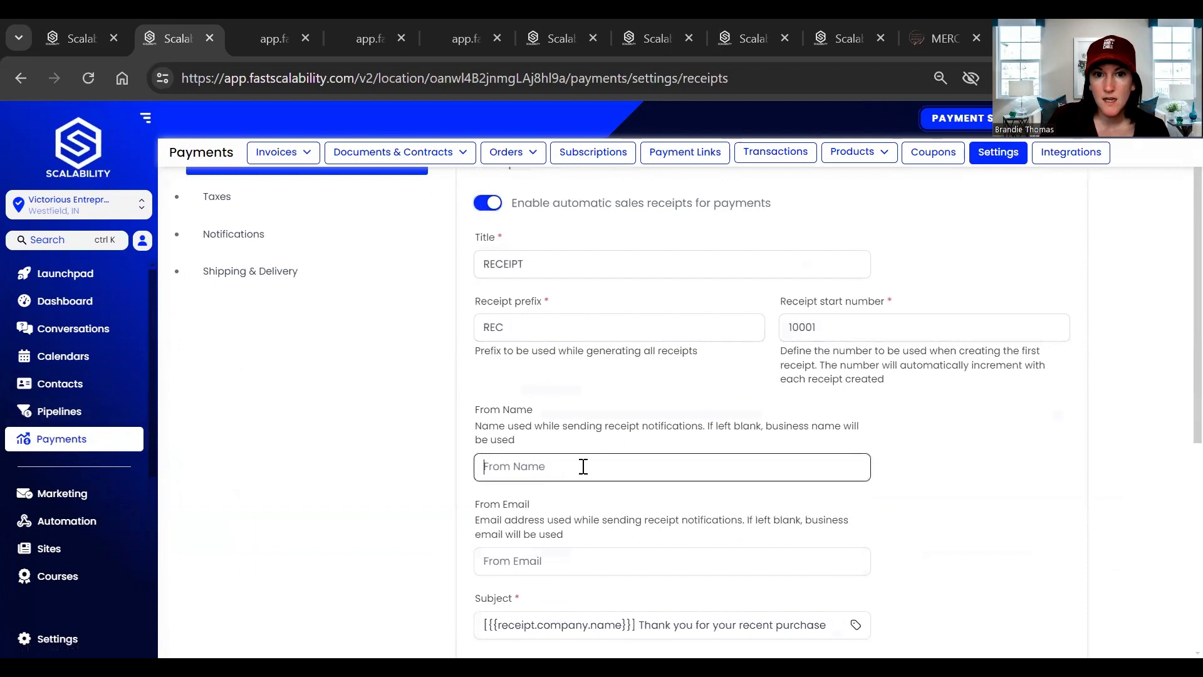
scroll(586, 466, down, 4)
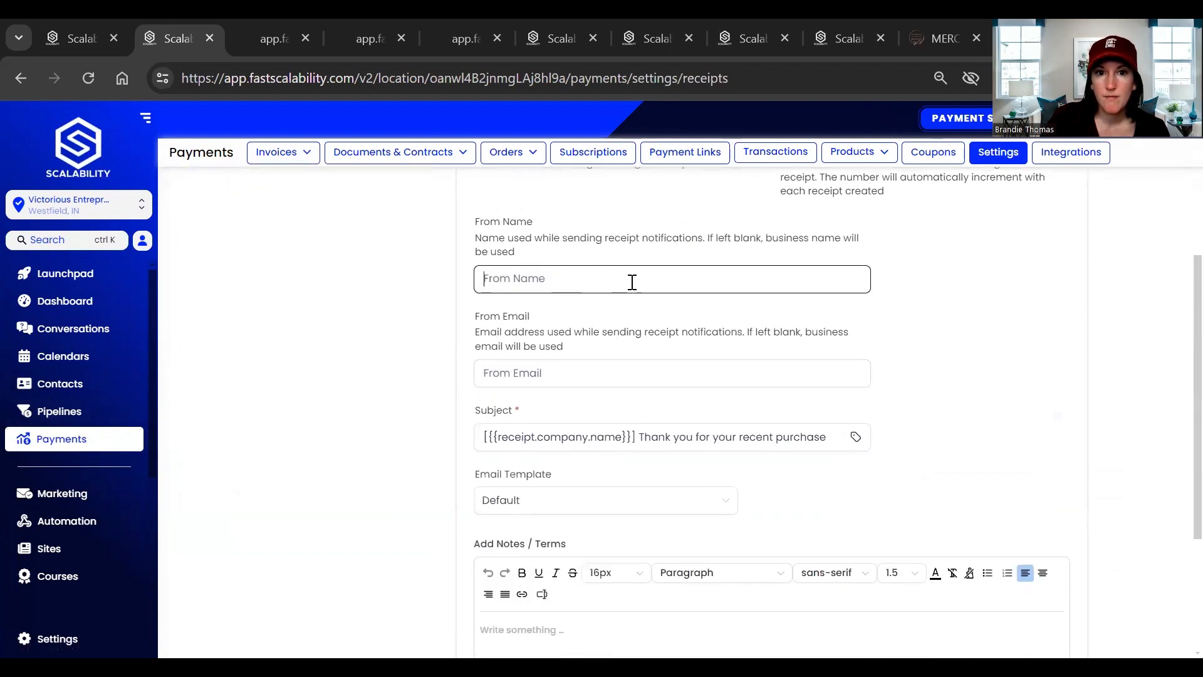
scroll(582, 456, down, 5)
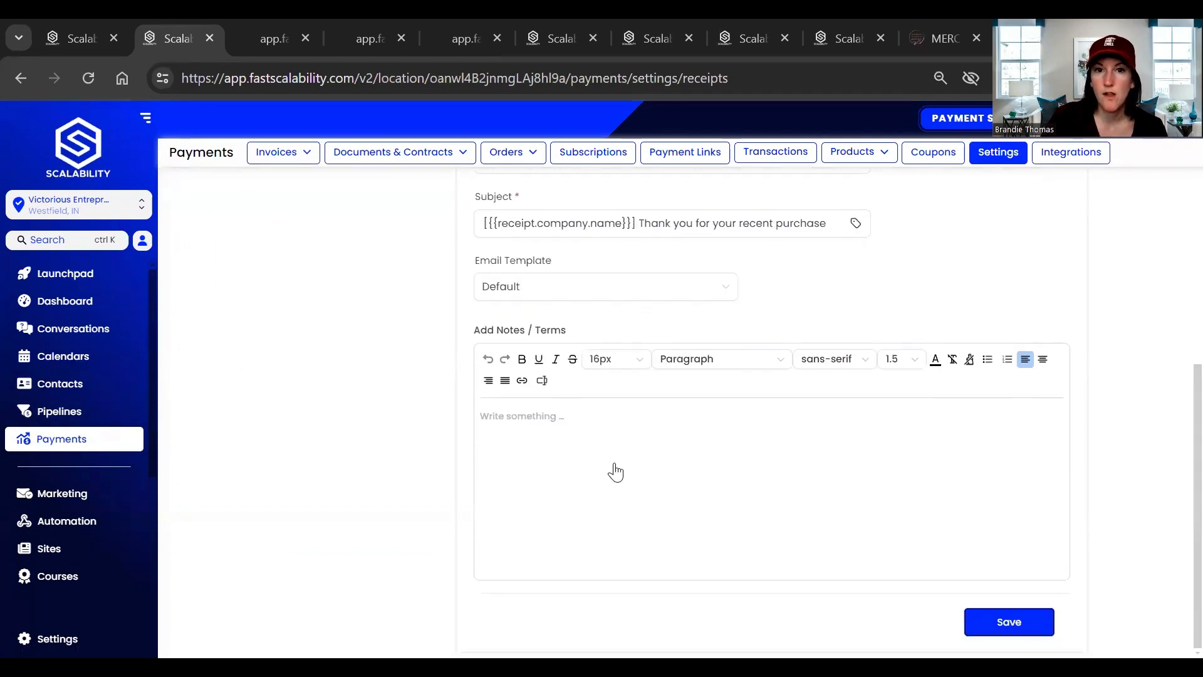
scroll(616, 473, up, 6)
scroll(614, 489, down, 4)
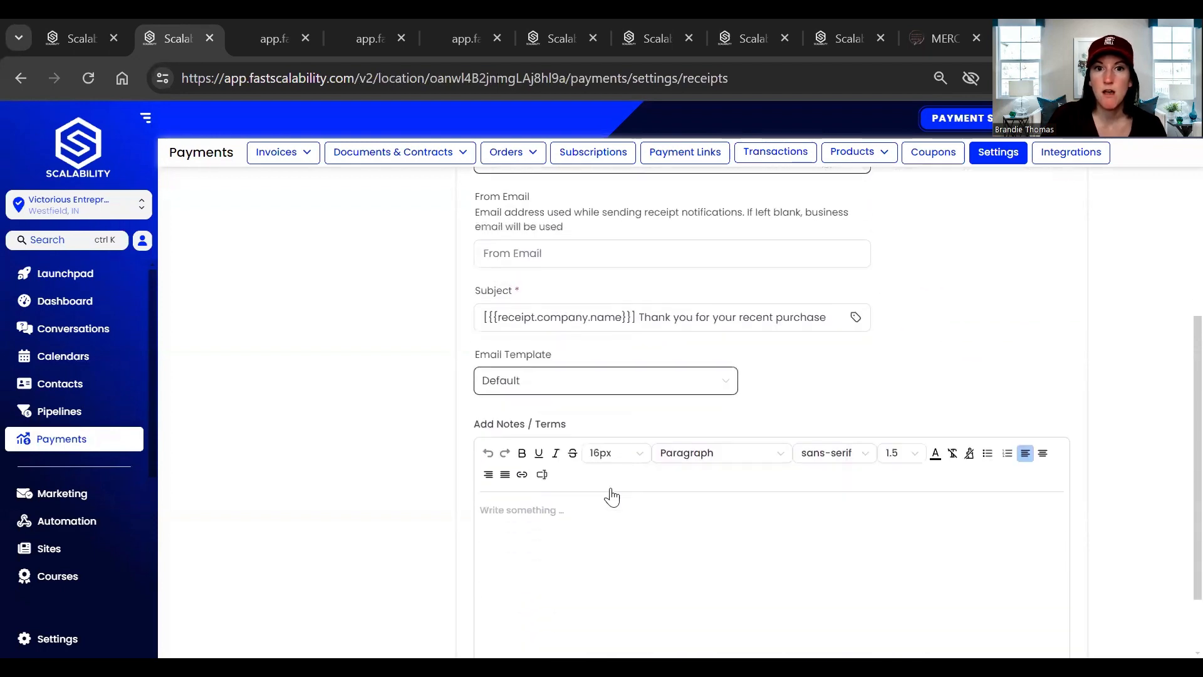
scroll(717, 580, down, 1)
scroll(621, 548, up, 6)
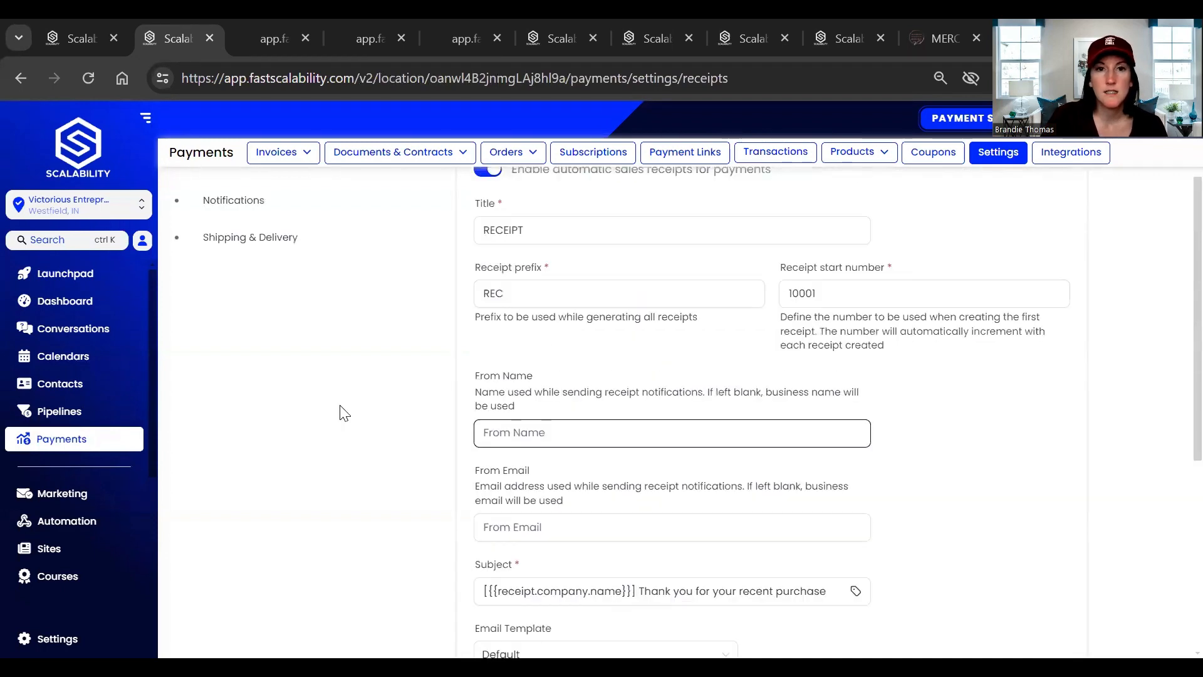
scroll(225, 299, up, 3)
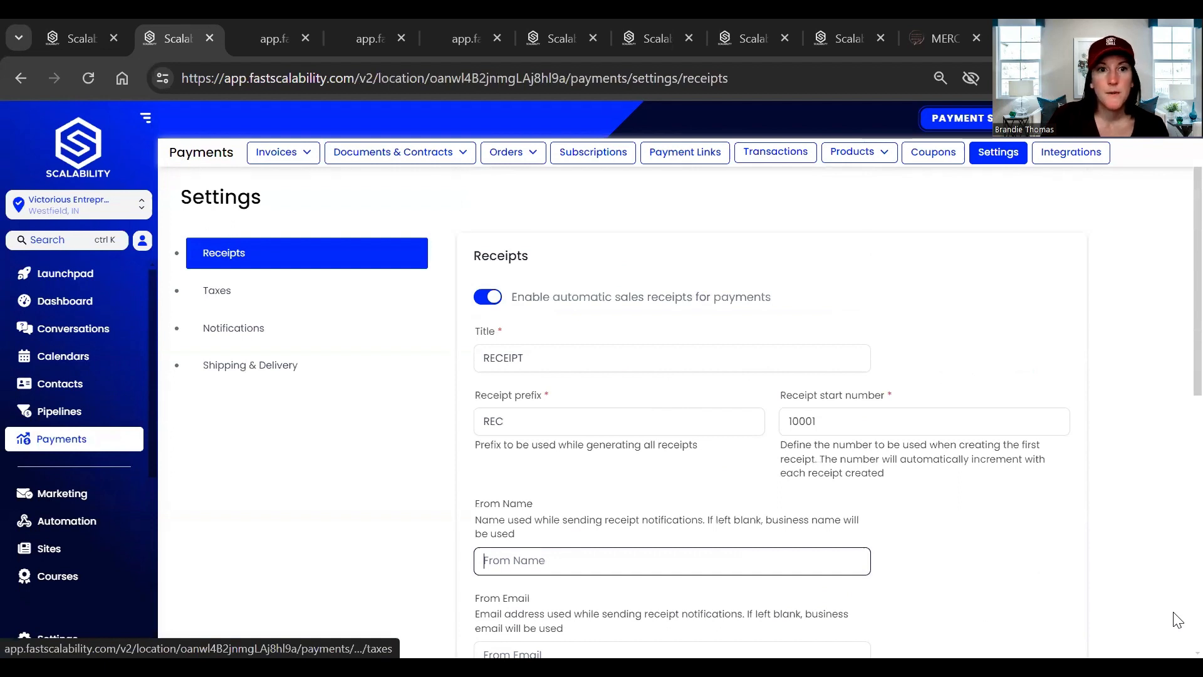
Step: Review the payment settings for notifications, shipping and delivery, receipts and taxes
click(231, 336)
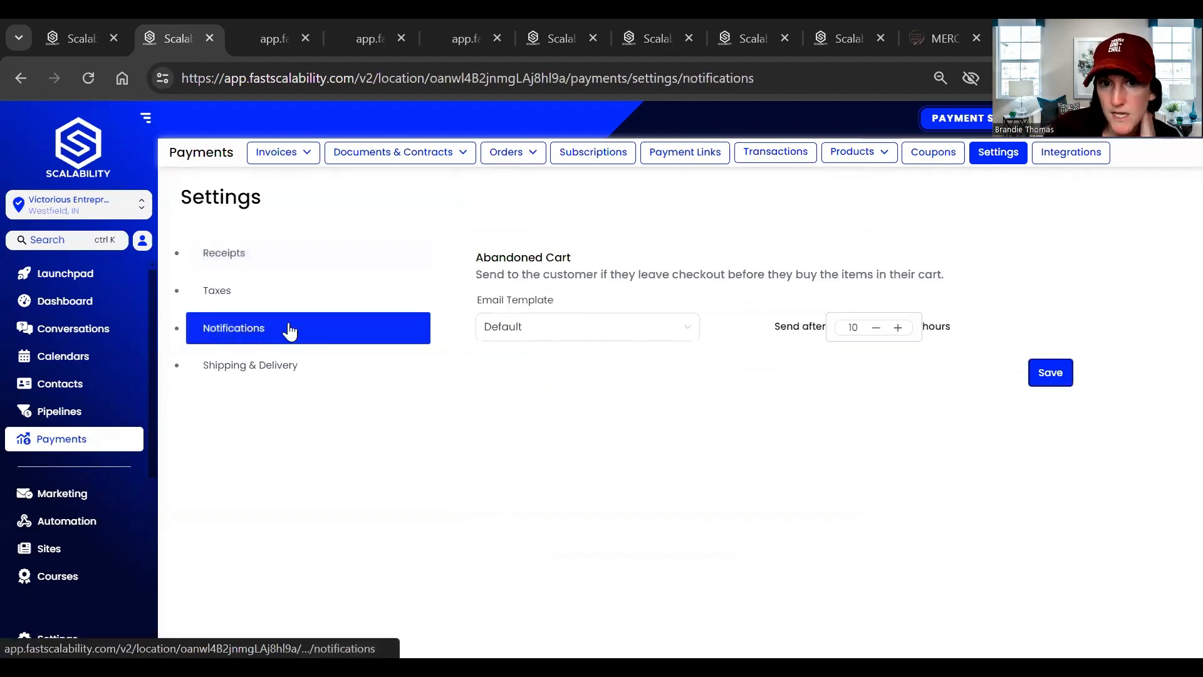
click(298, 377)
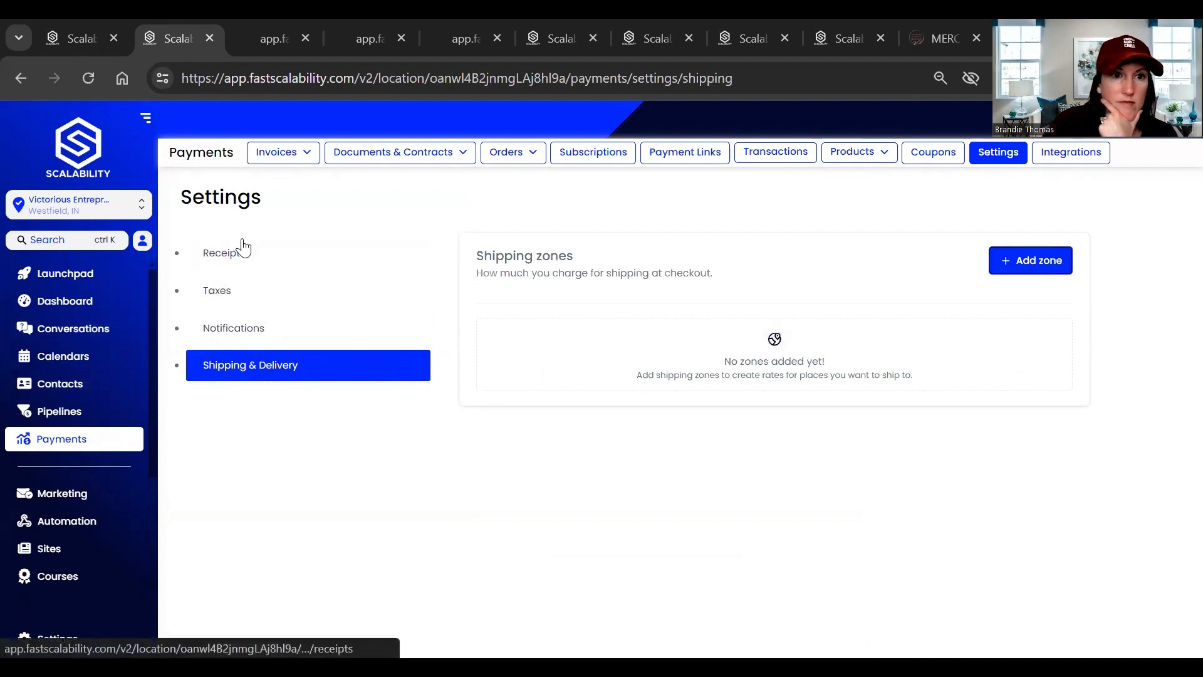
click(211, 257)
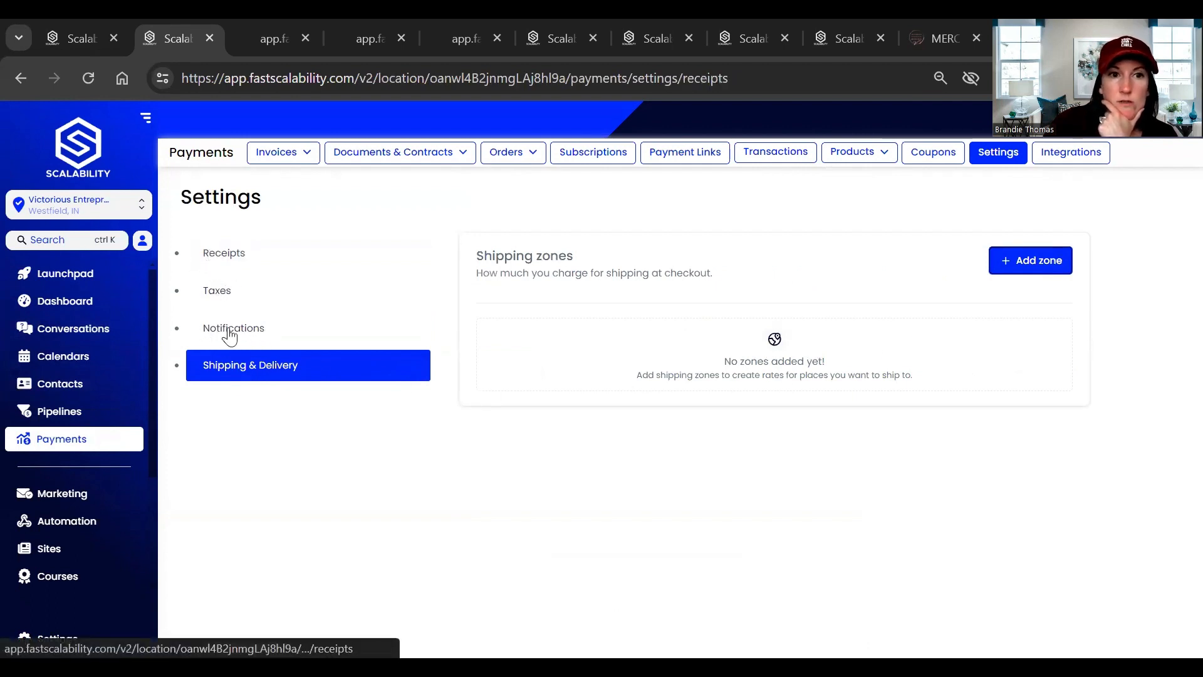
scroll(685, 416, down, 3)
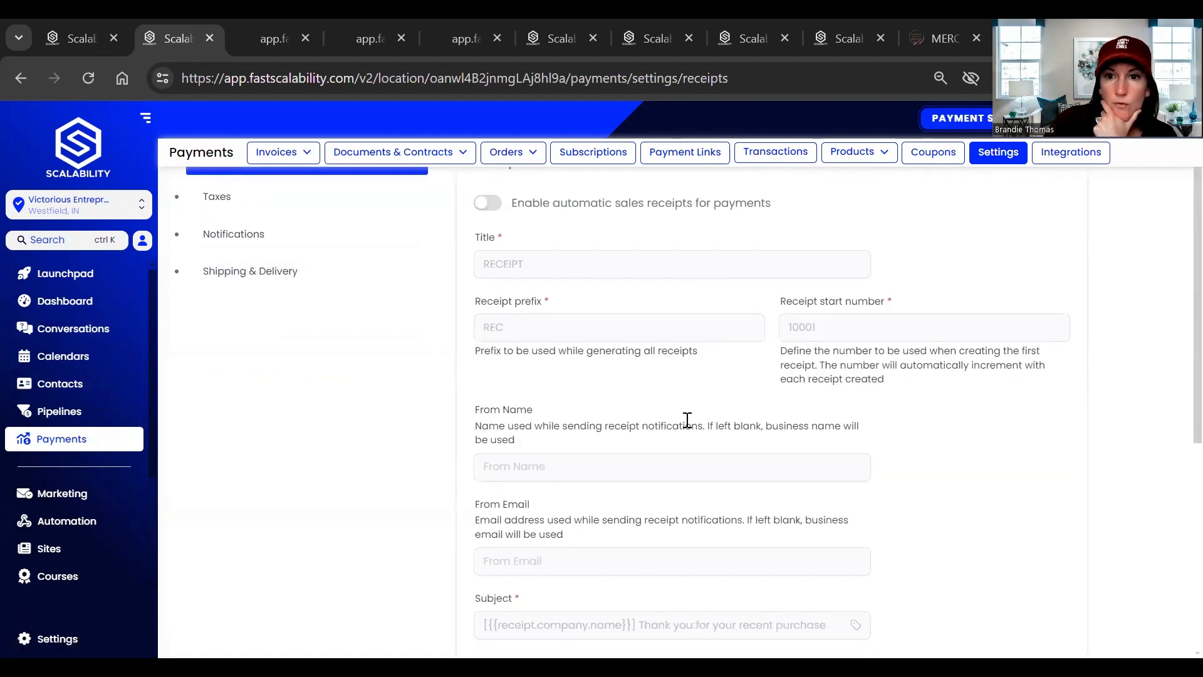
scroll(589, 504, up, 5)
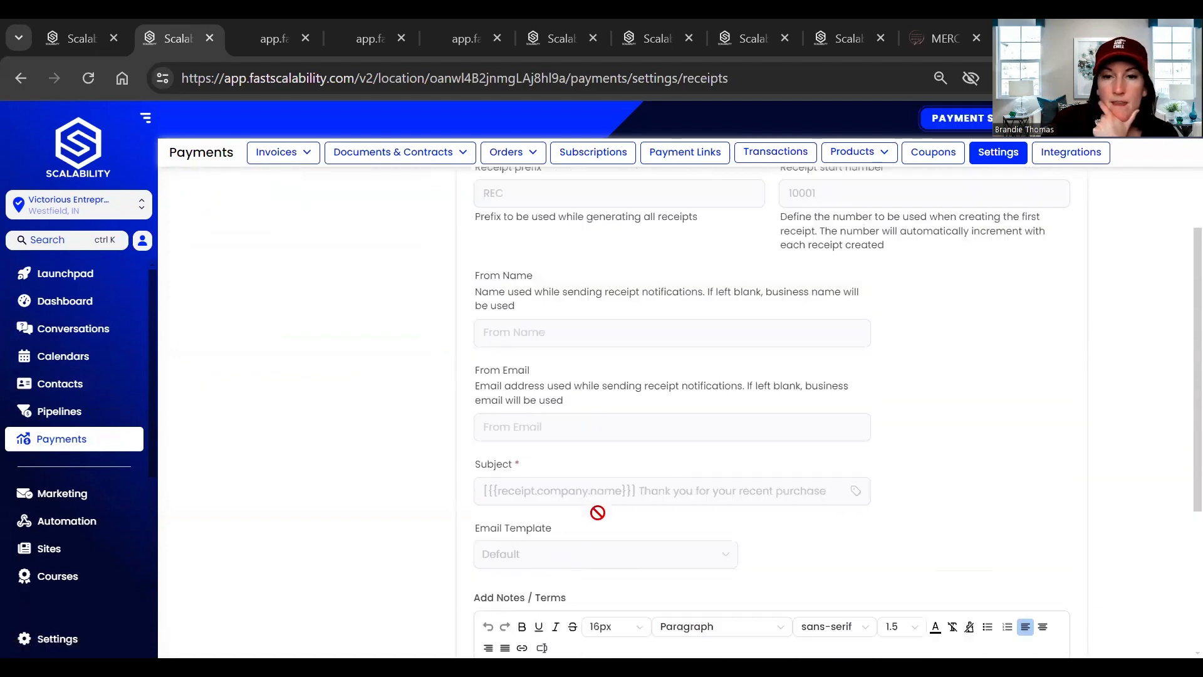
click(222, 296)
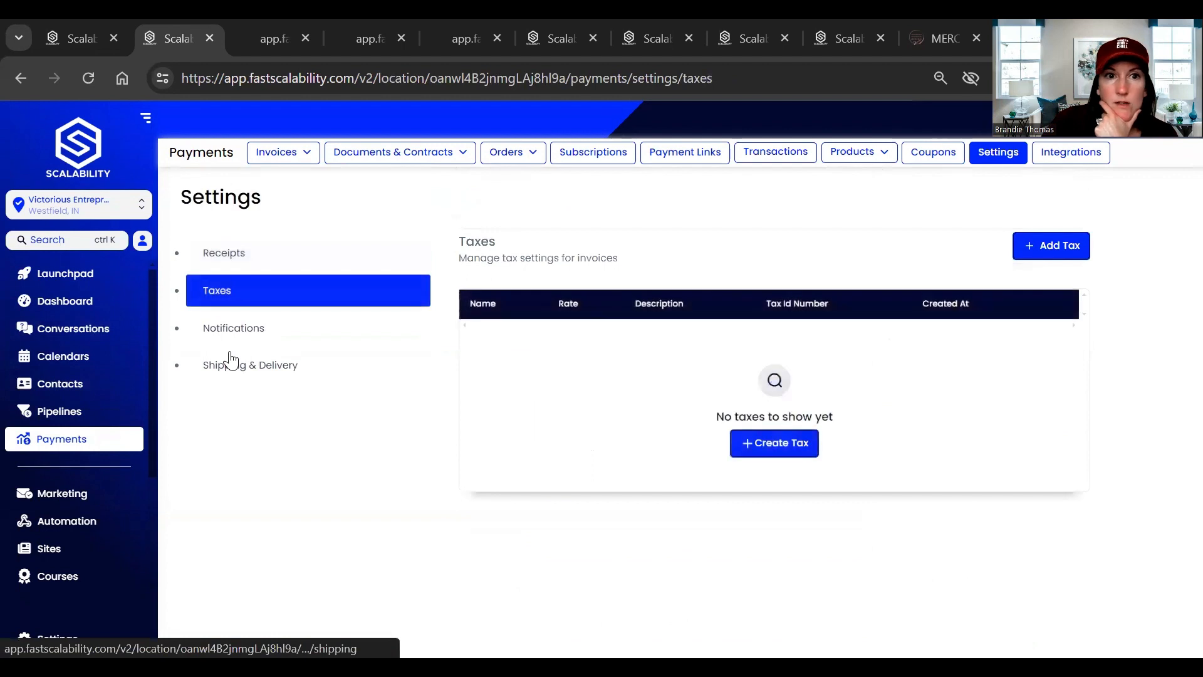